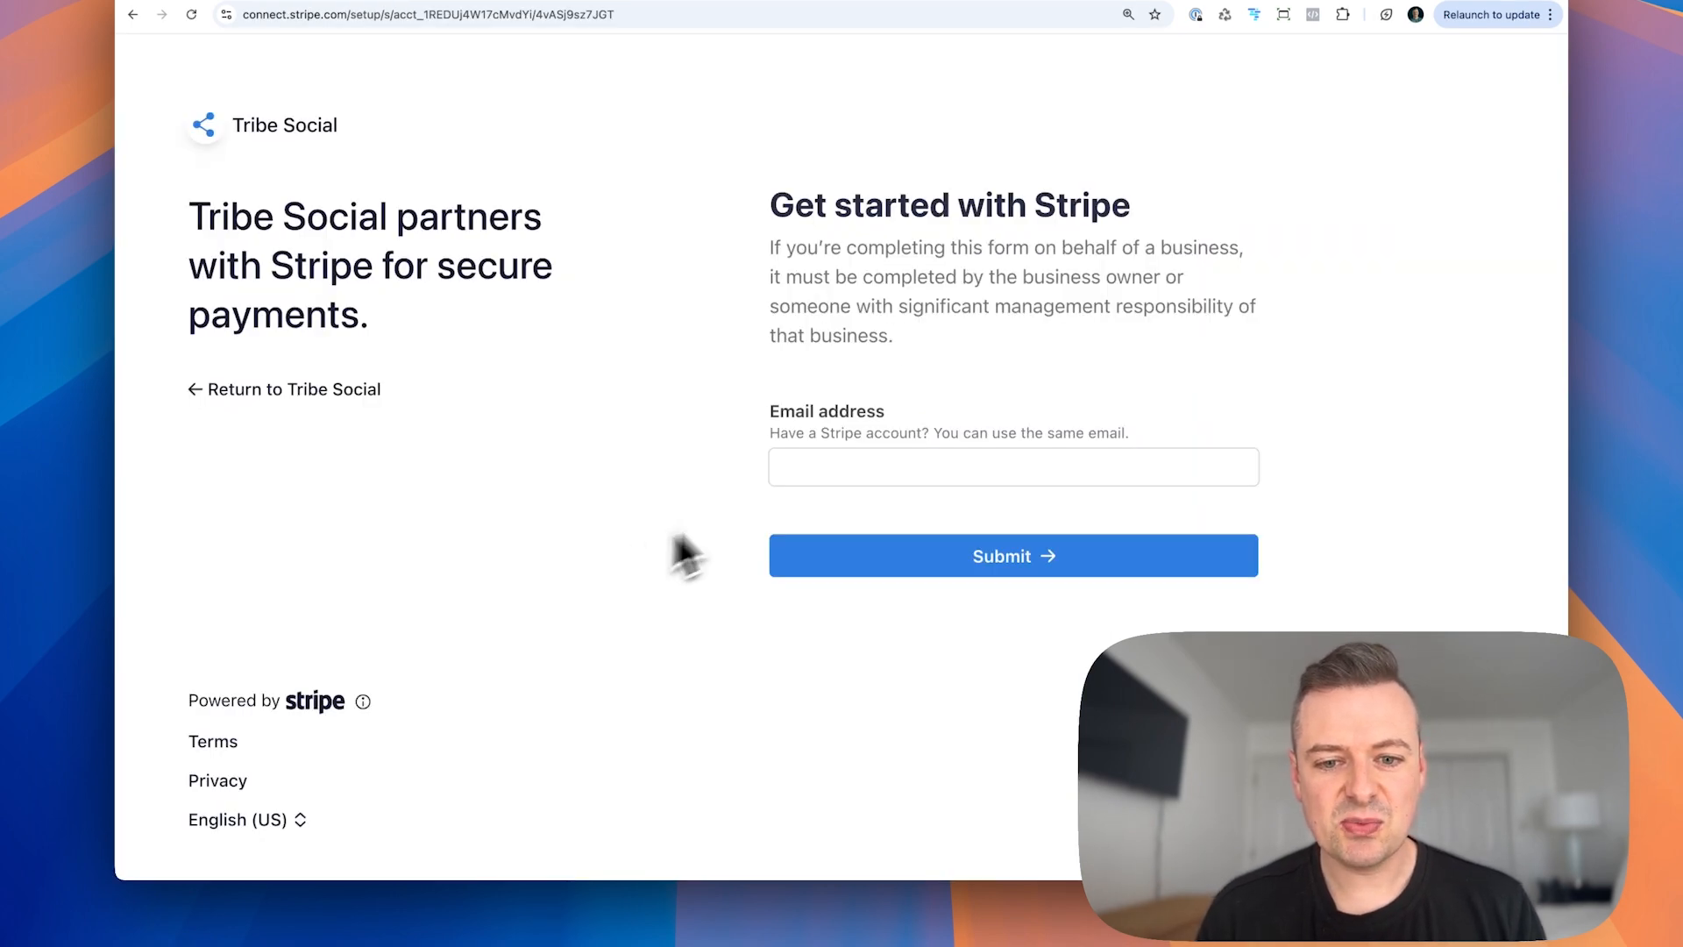
Step: Select the email address field and inspect the web address of the Stripe onboarding page
click(789, 469)
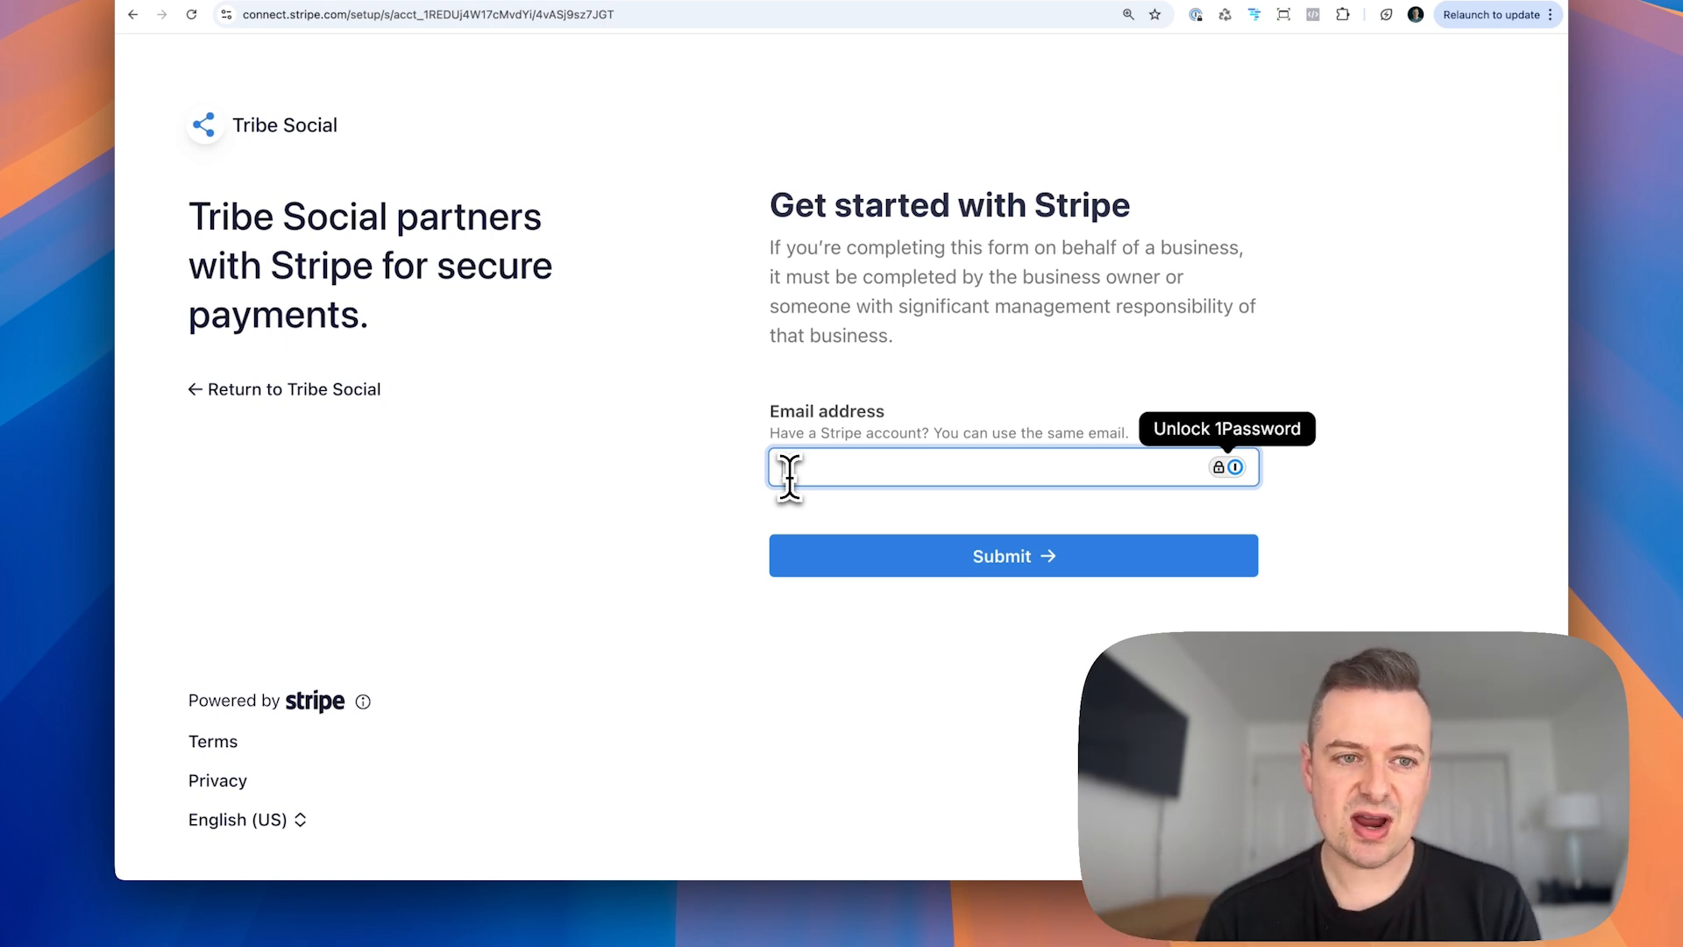
click(345, 19)
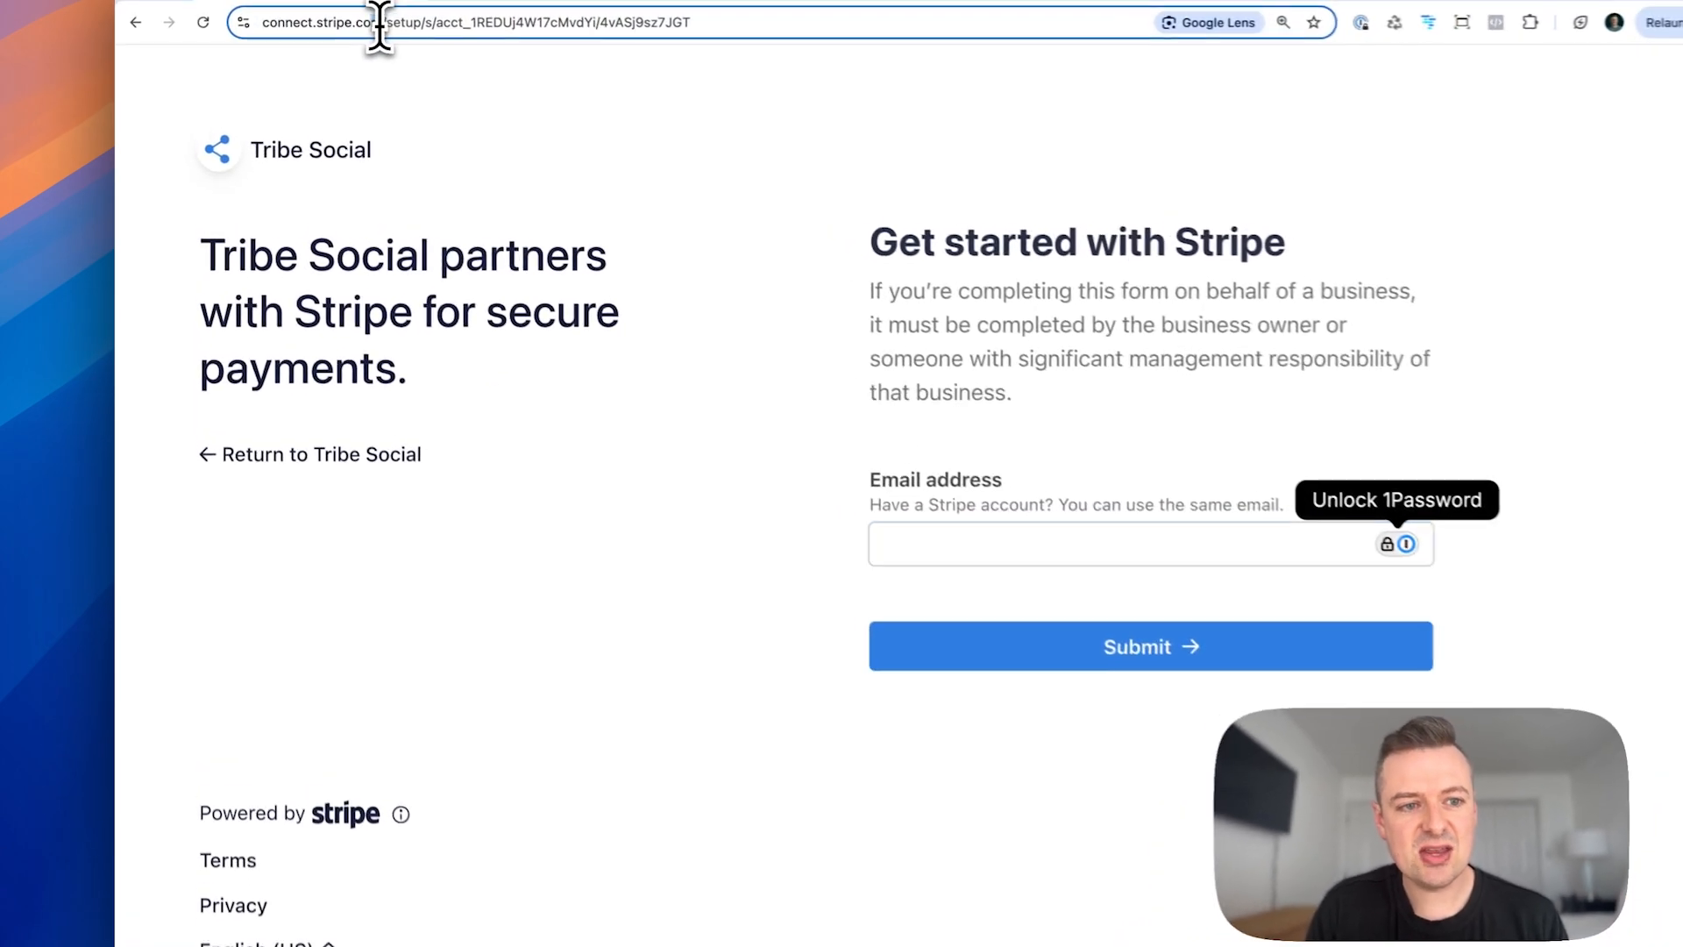
drag(379, 25, 248, 29)
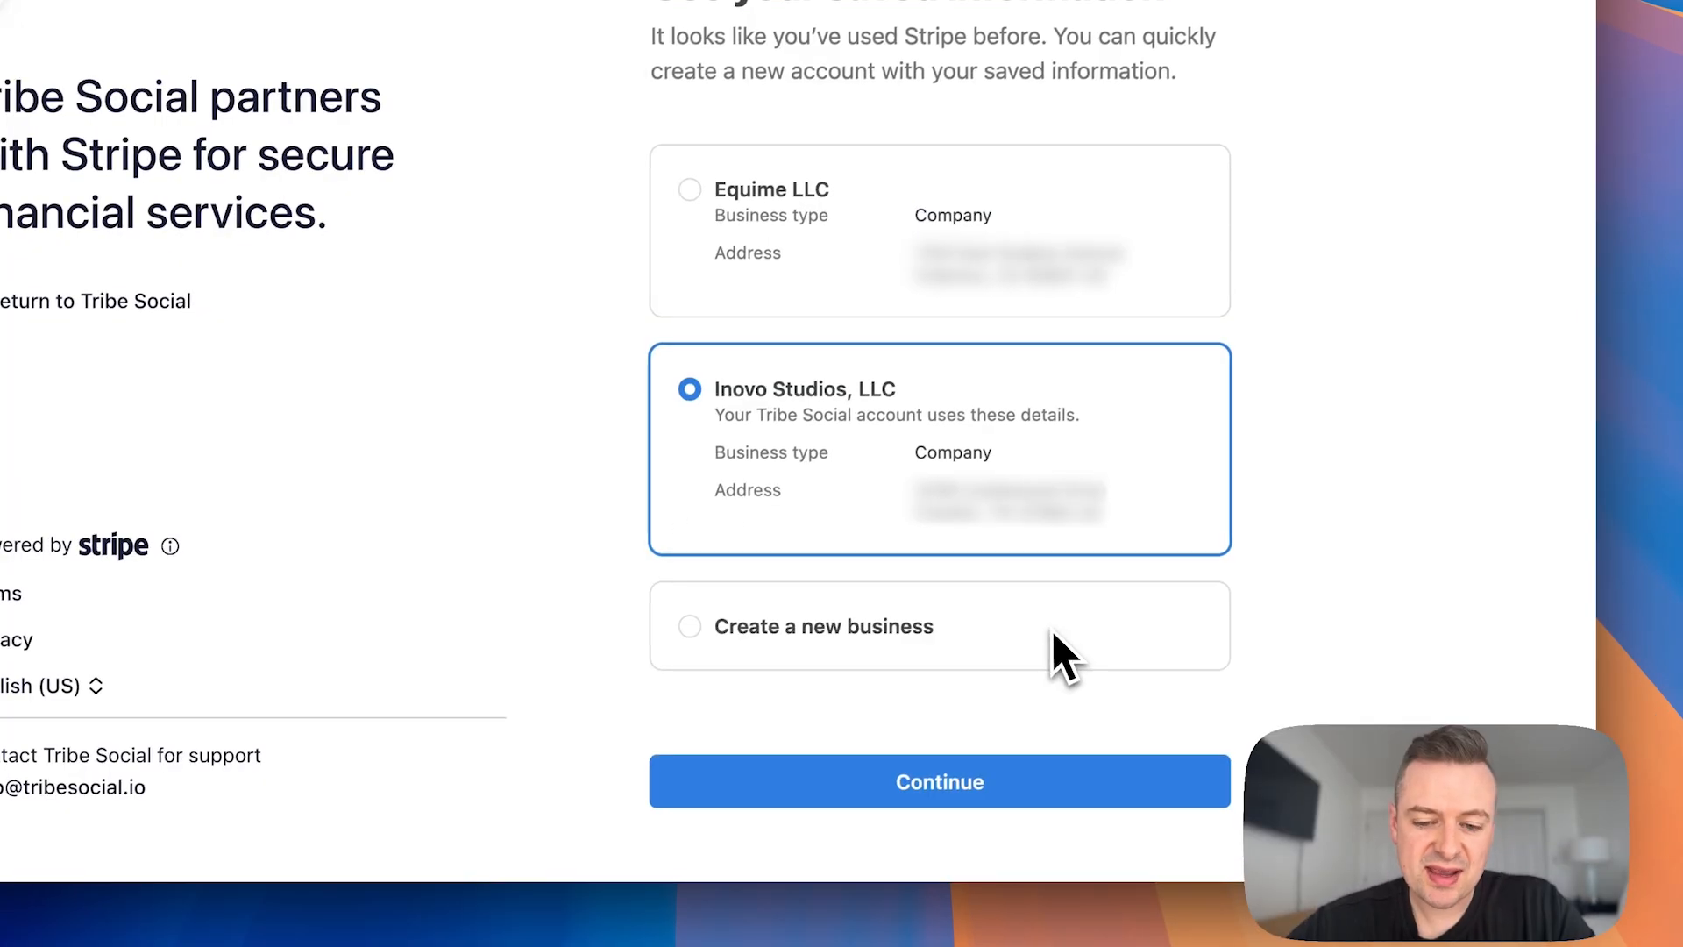
Step: Continue with the saved Inovo Studios, LLC business information and opt in to Stripe Tax for digital goods
click(911, 793)
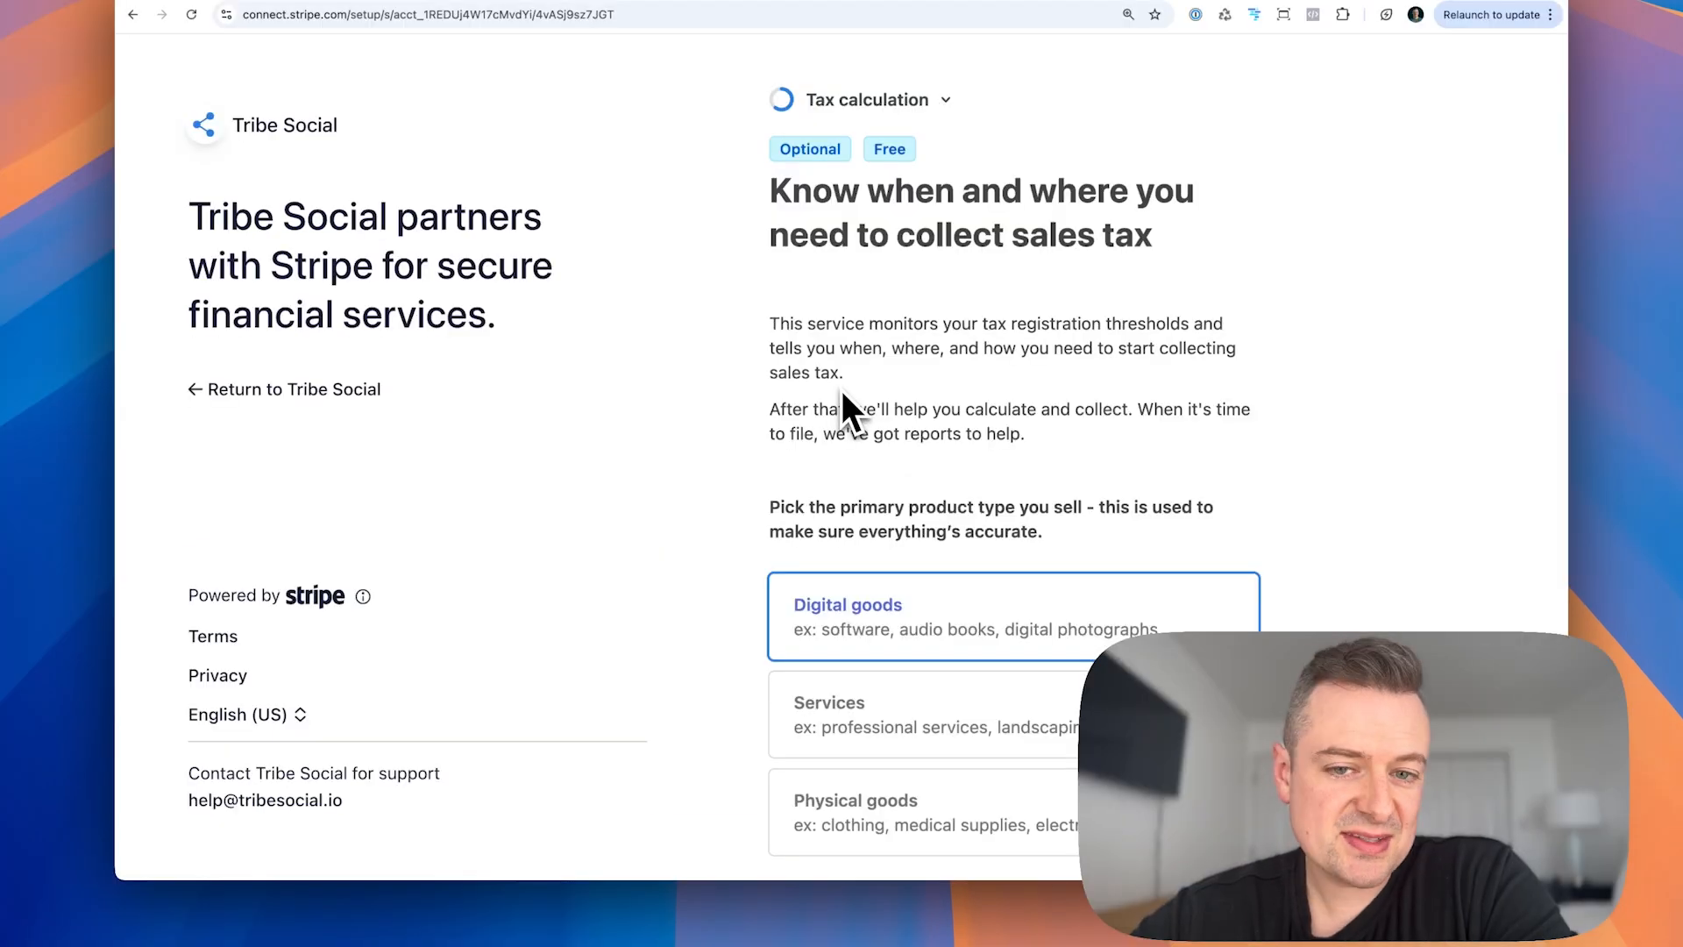
scroll(828, 355, down, 5)
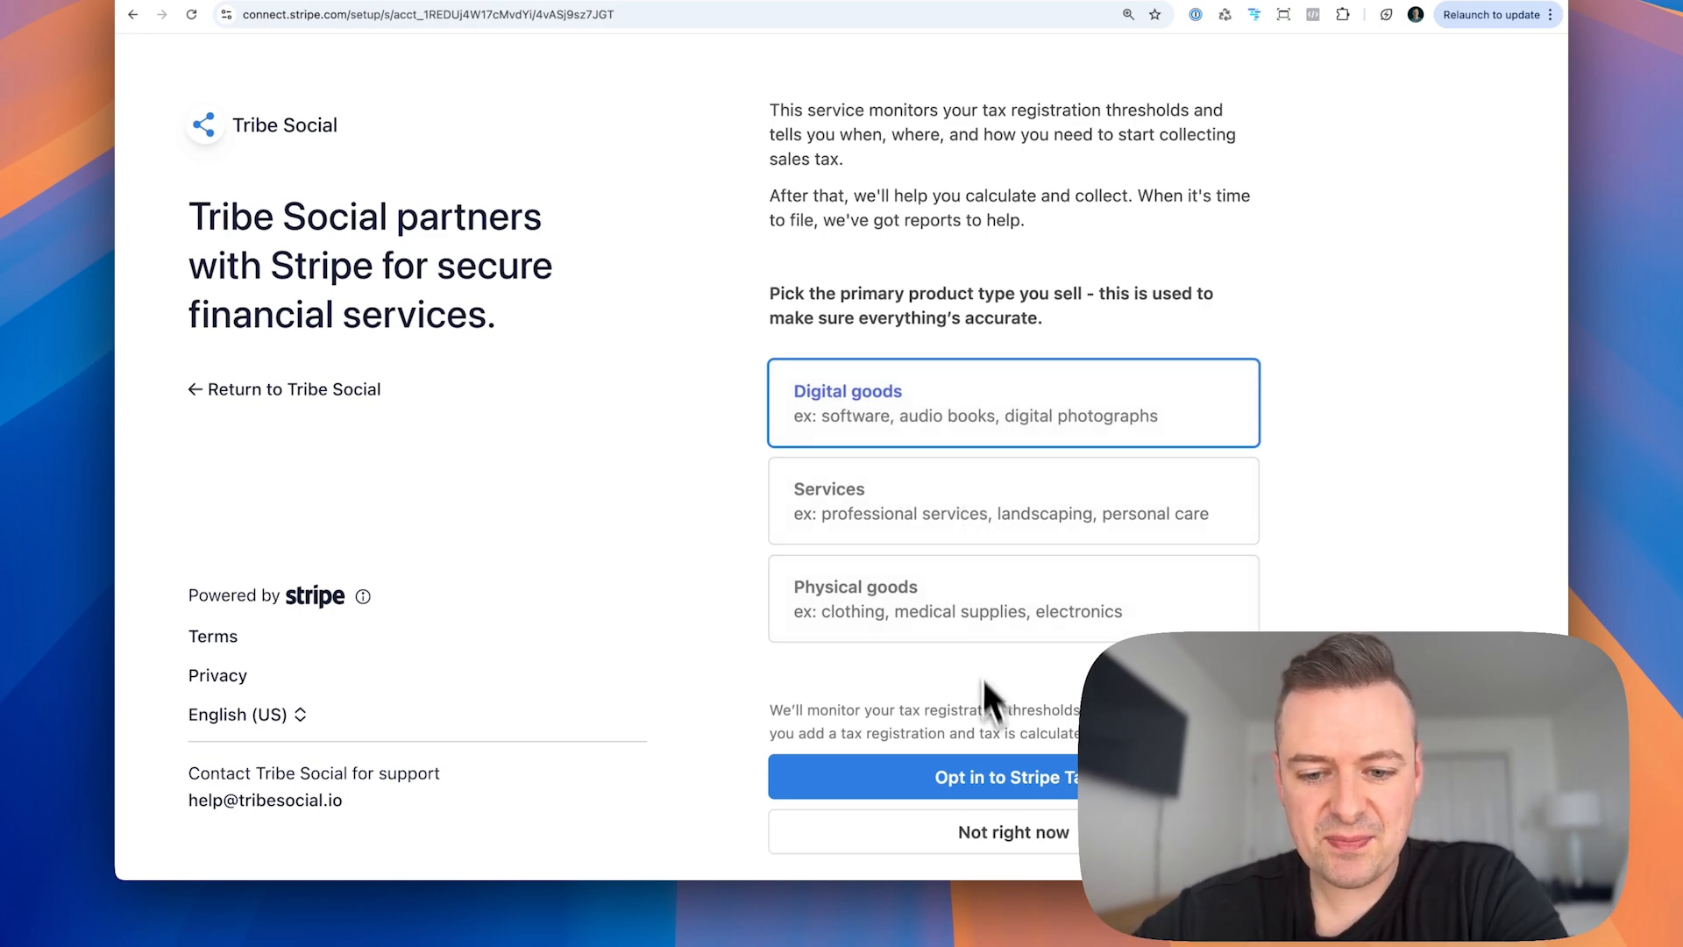
click(1013, 783)
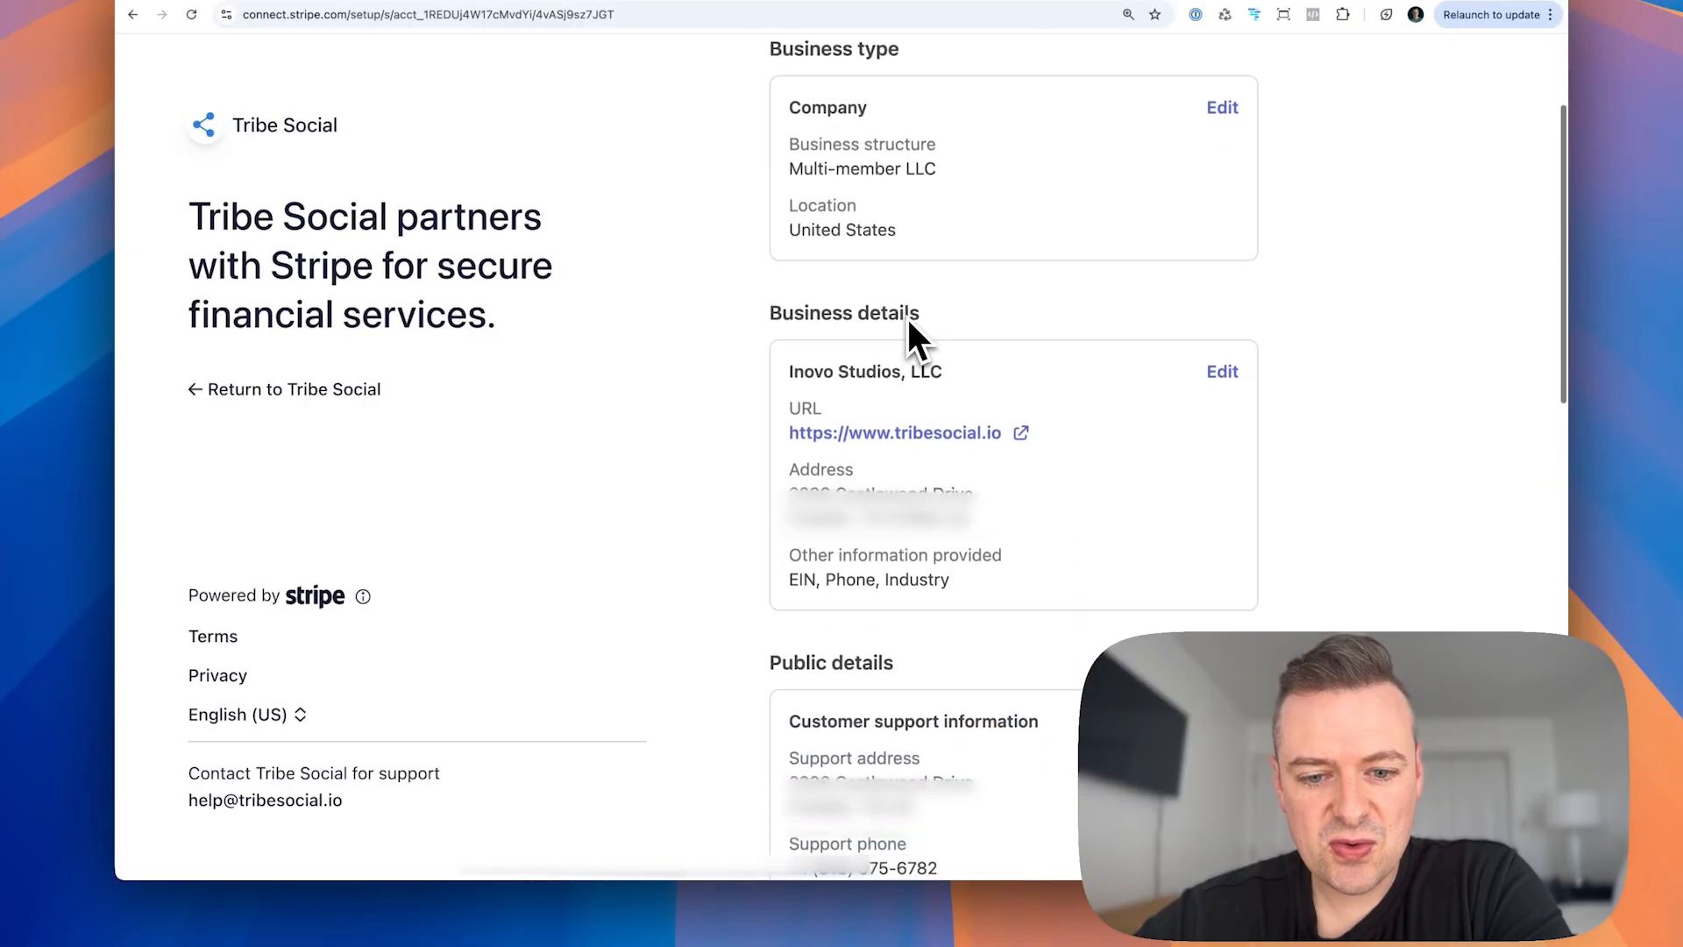
Step: Review the business, ownership, payout and tax details, and agree to the terms to submit the Stripe application
scroll(860, 221, down, 10)
scroll(909, 333, down, 6)
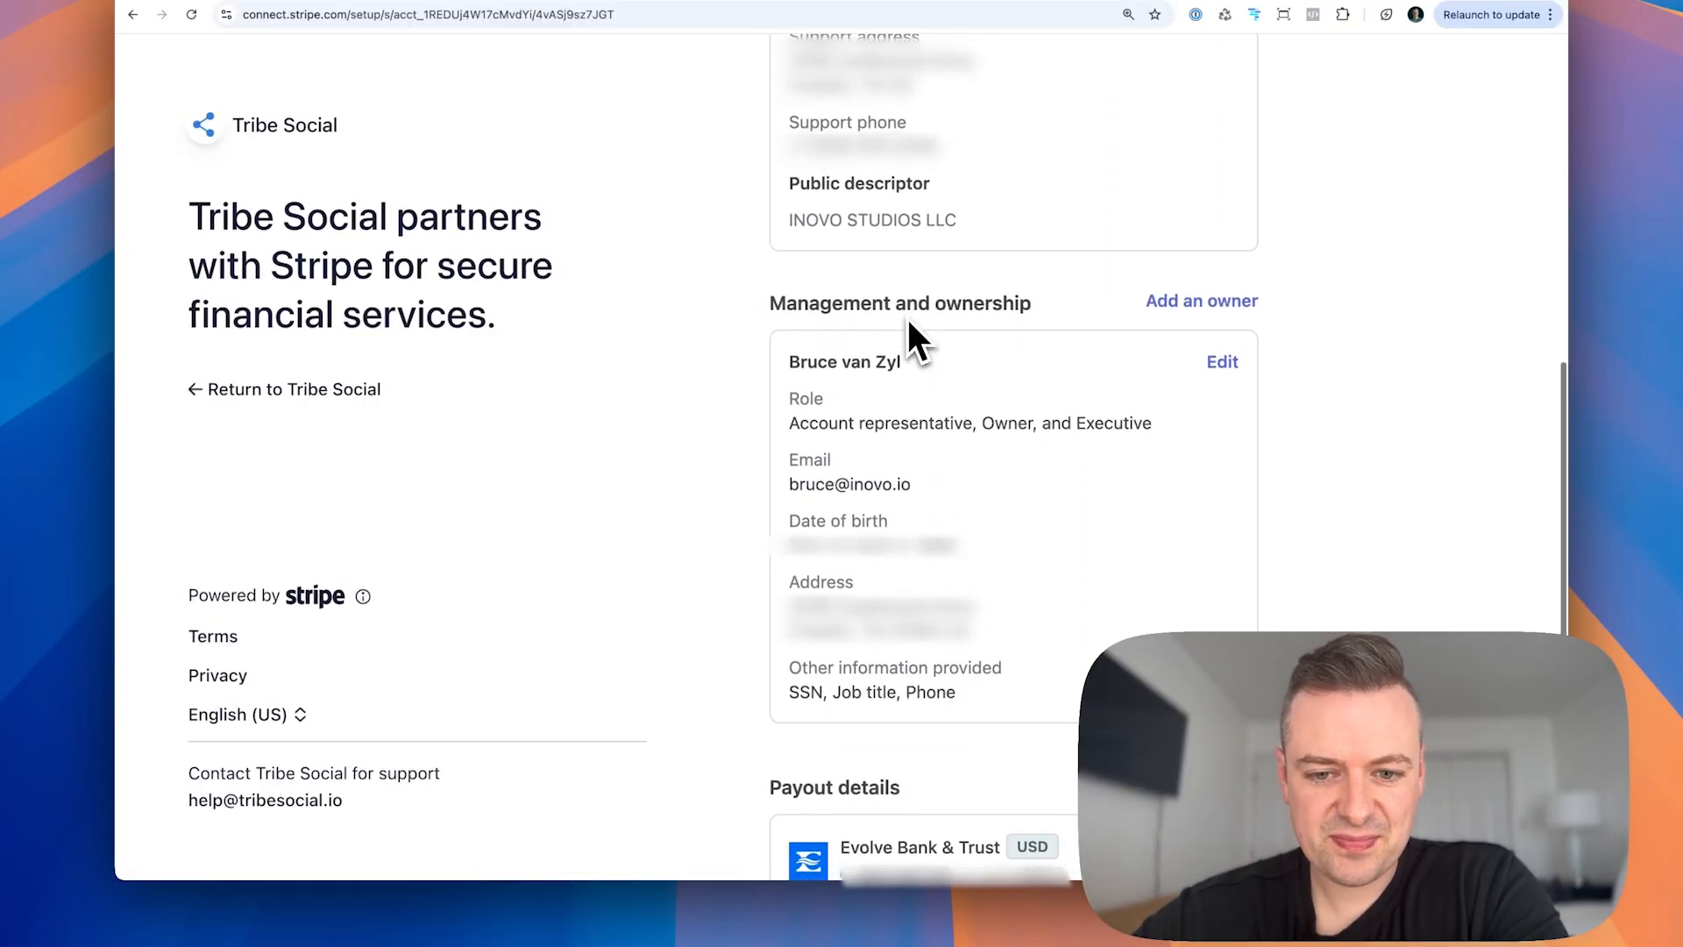
scroll(905, 350, down, 2)
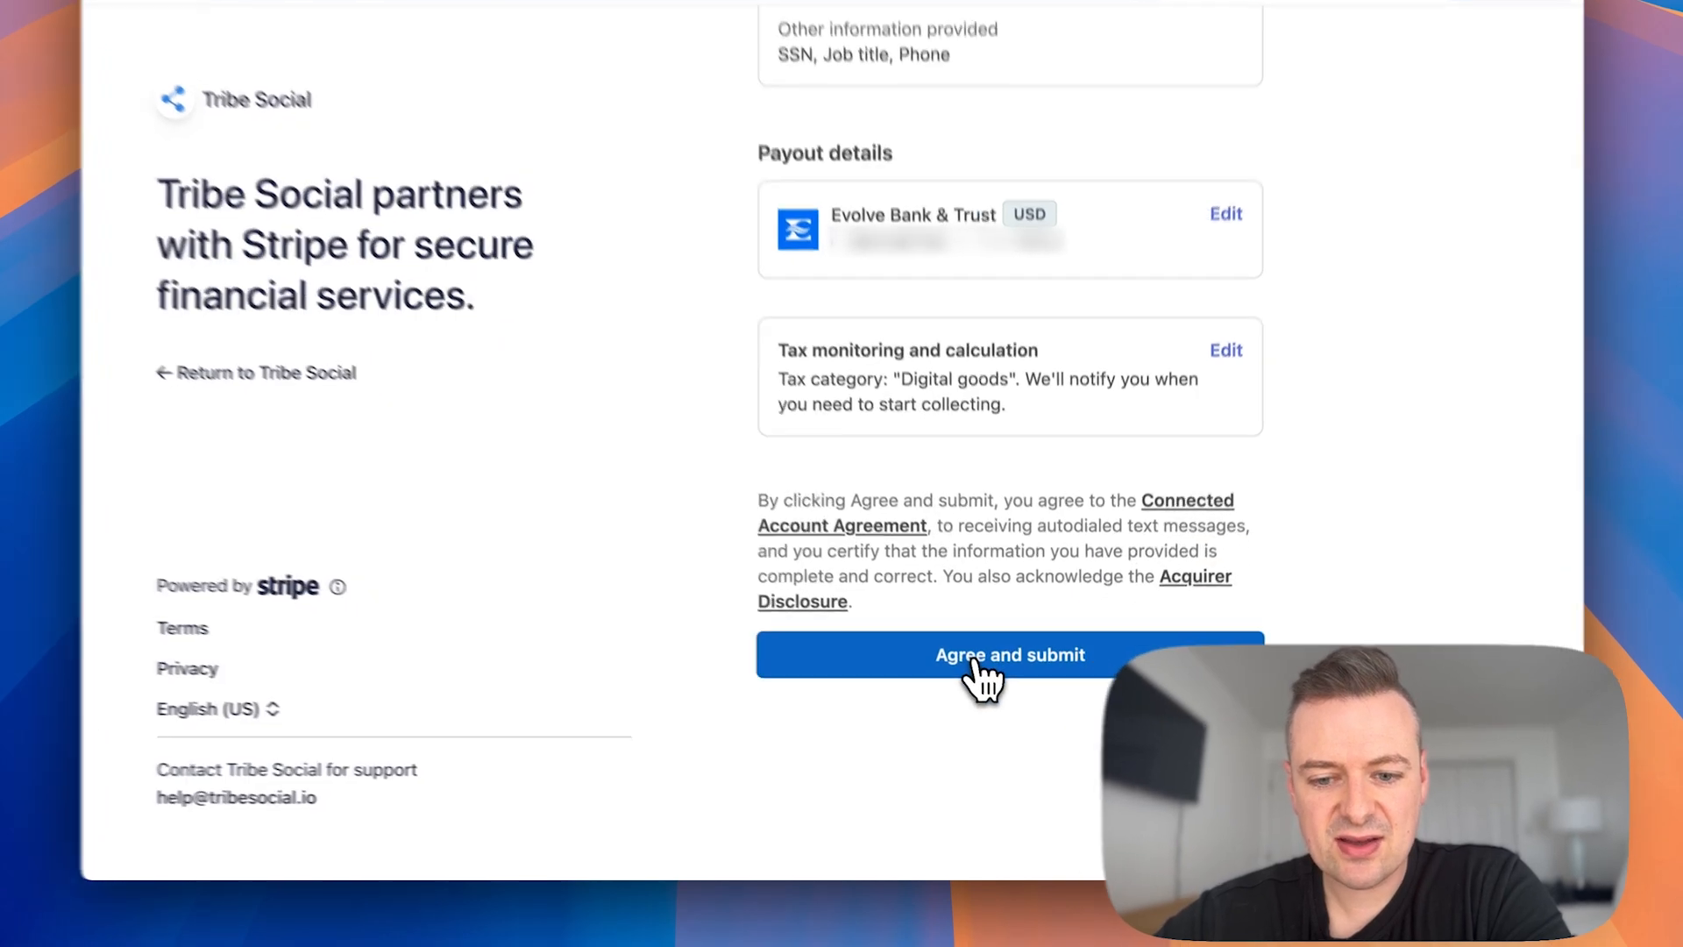
click(977, 666)
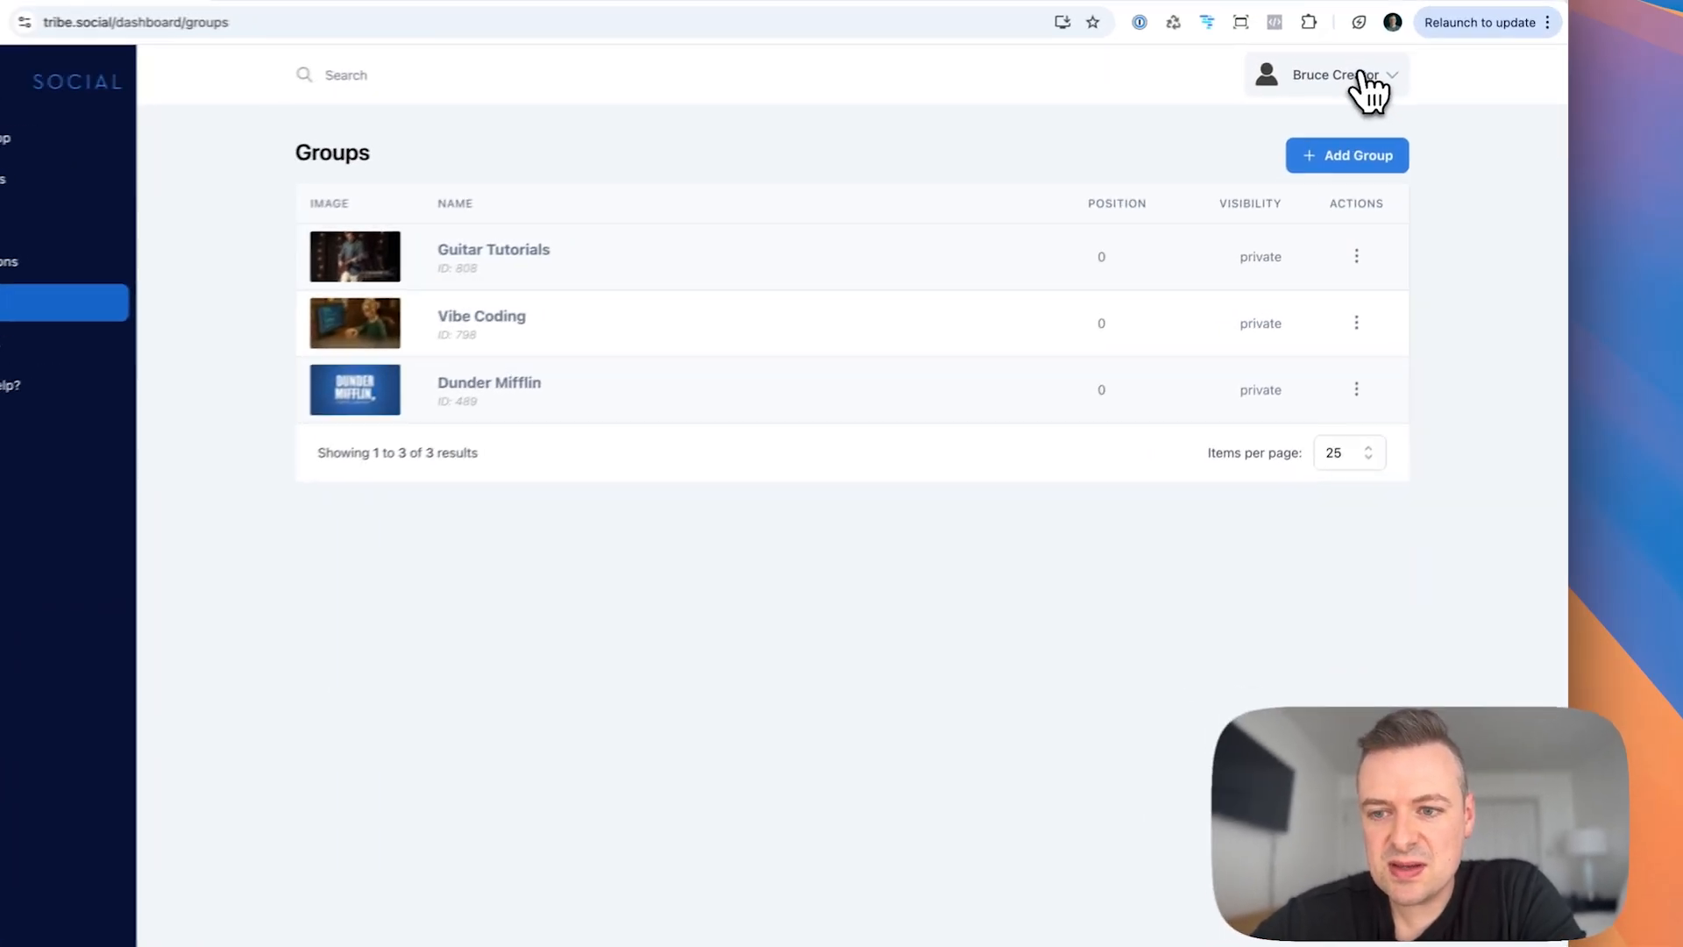
Step: Go to the Stripe dashboard from the creator account and view its home, balances and customers pages
click(1369, 88)
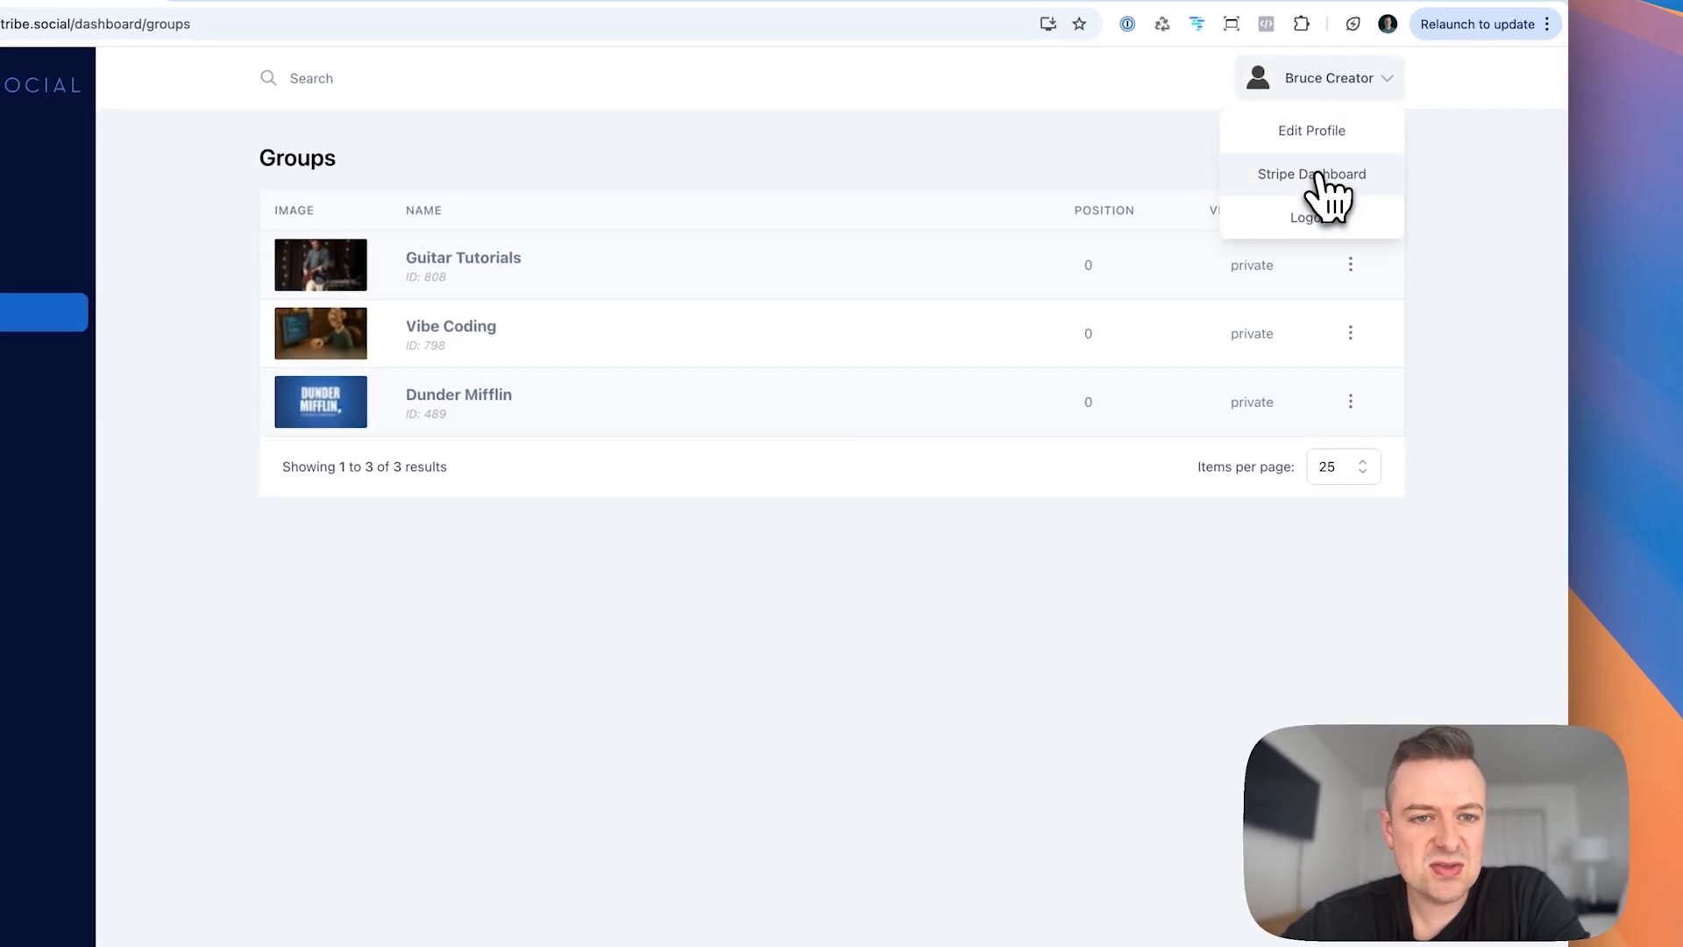
click(1321, 180)
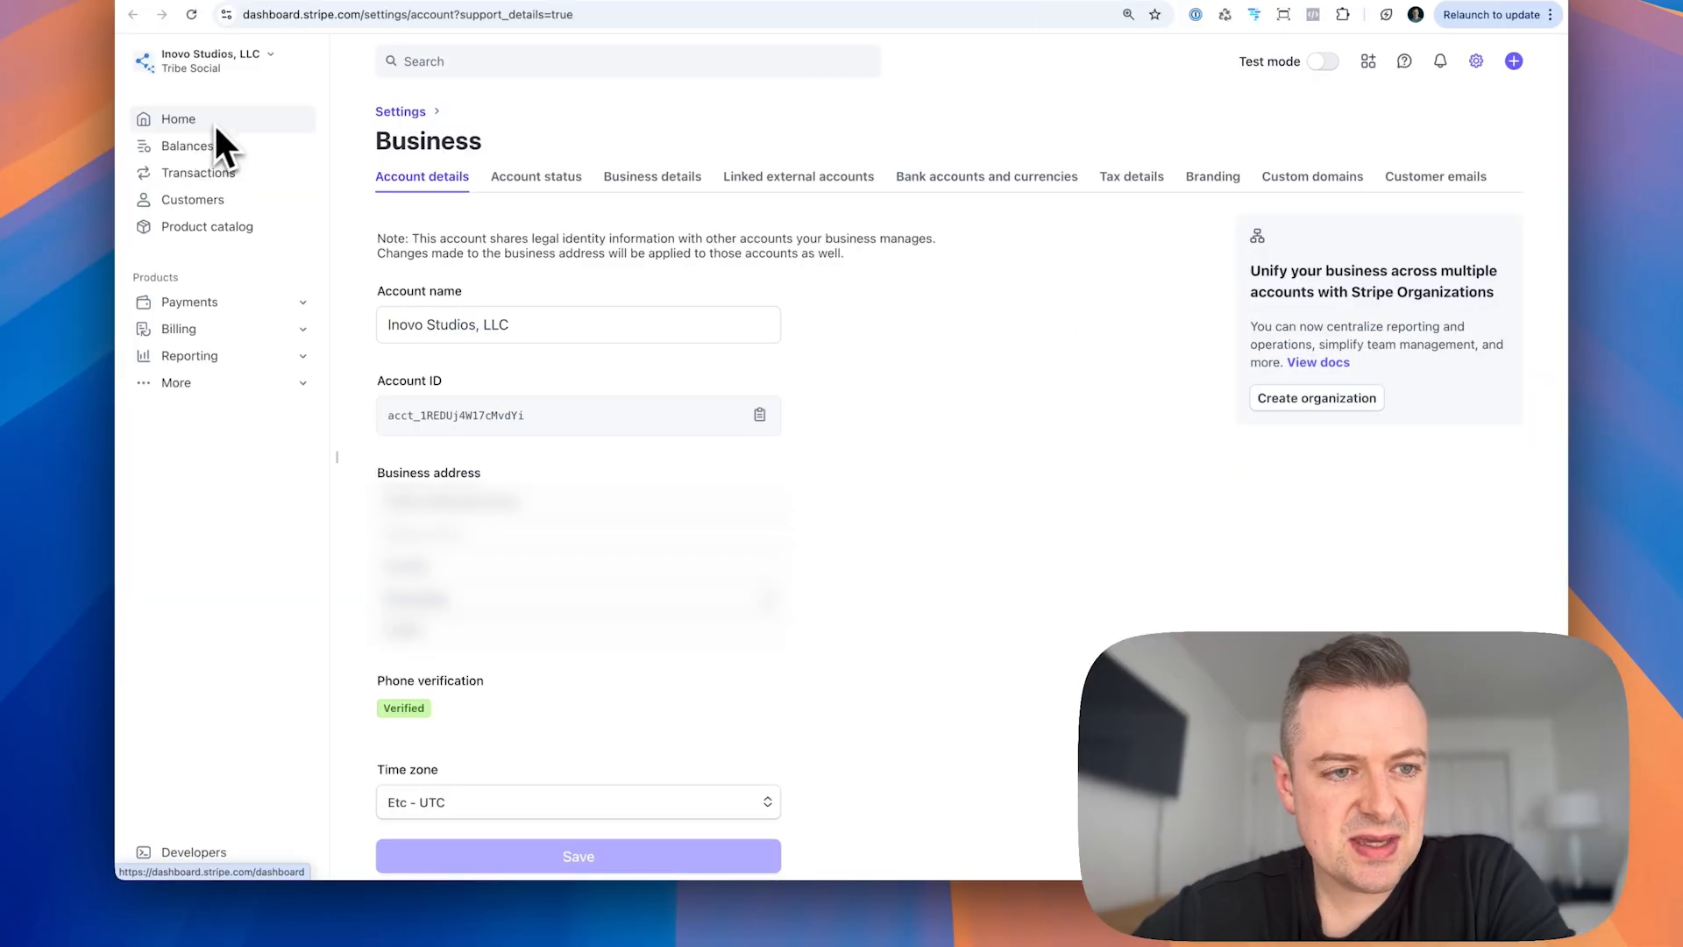
click(186, 125)
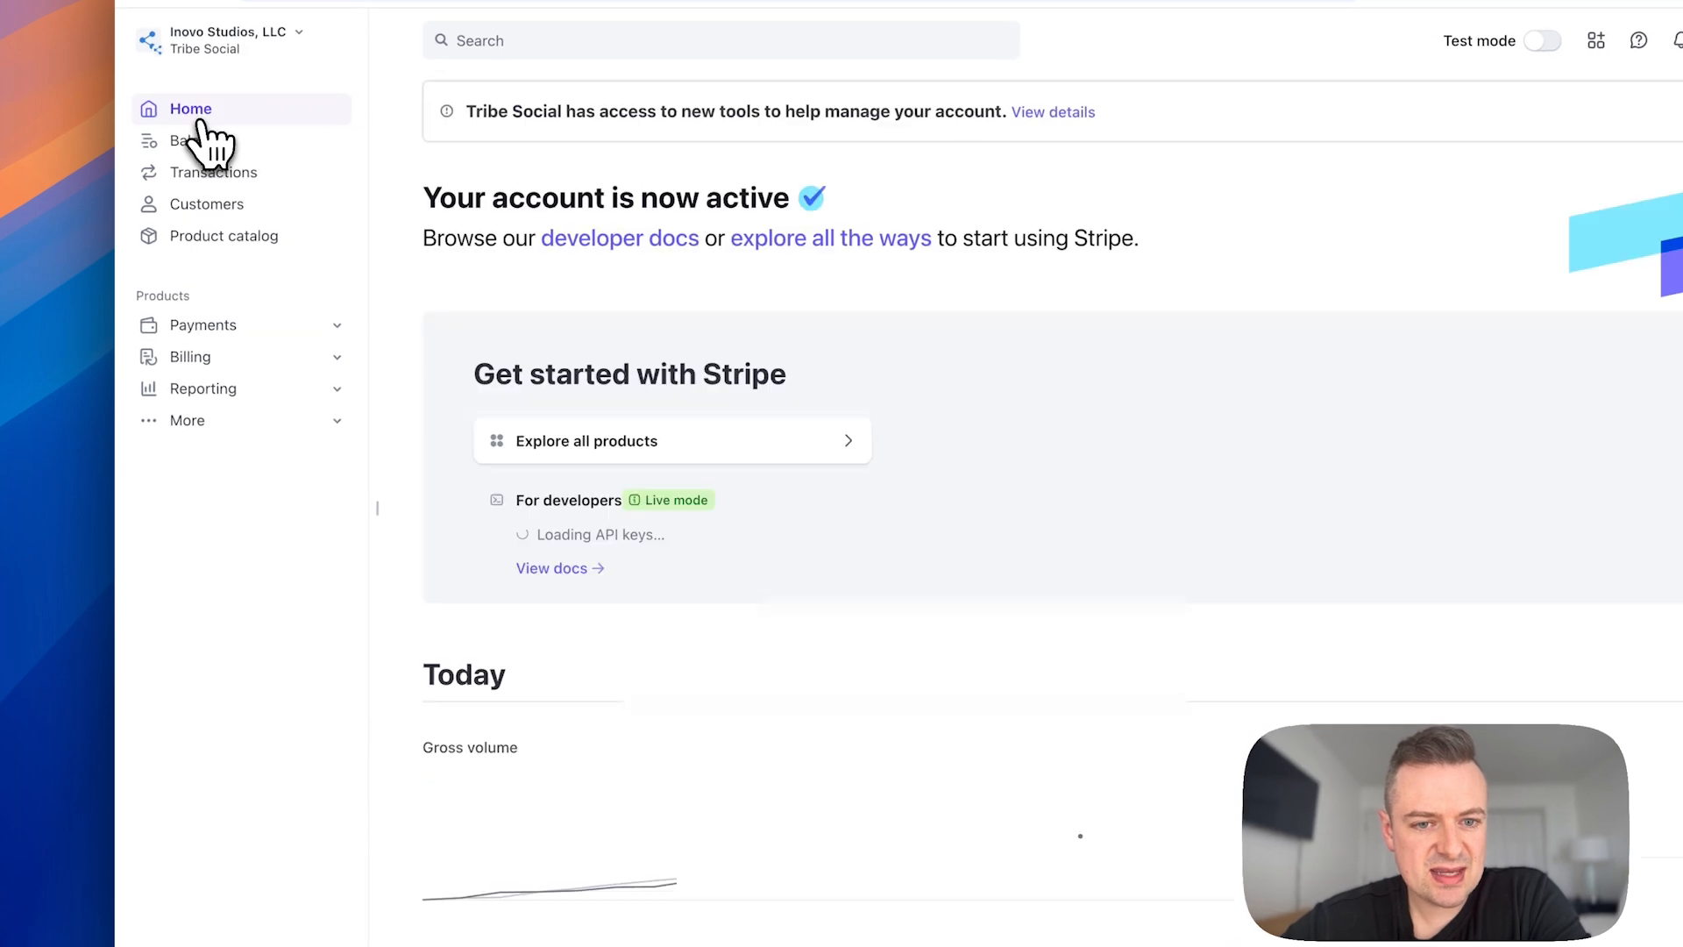
click(210, 143)
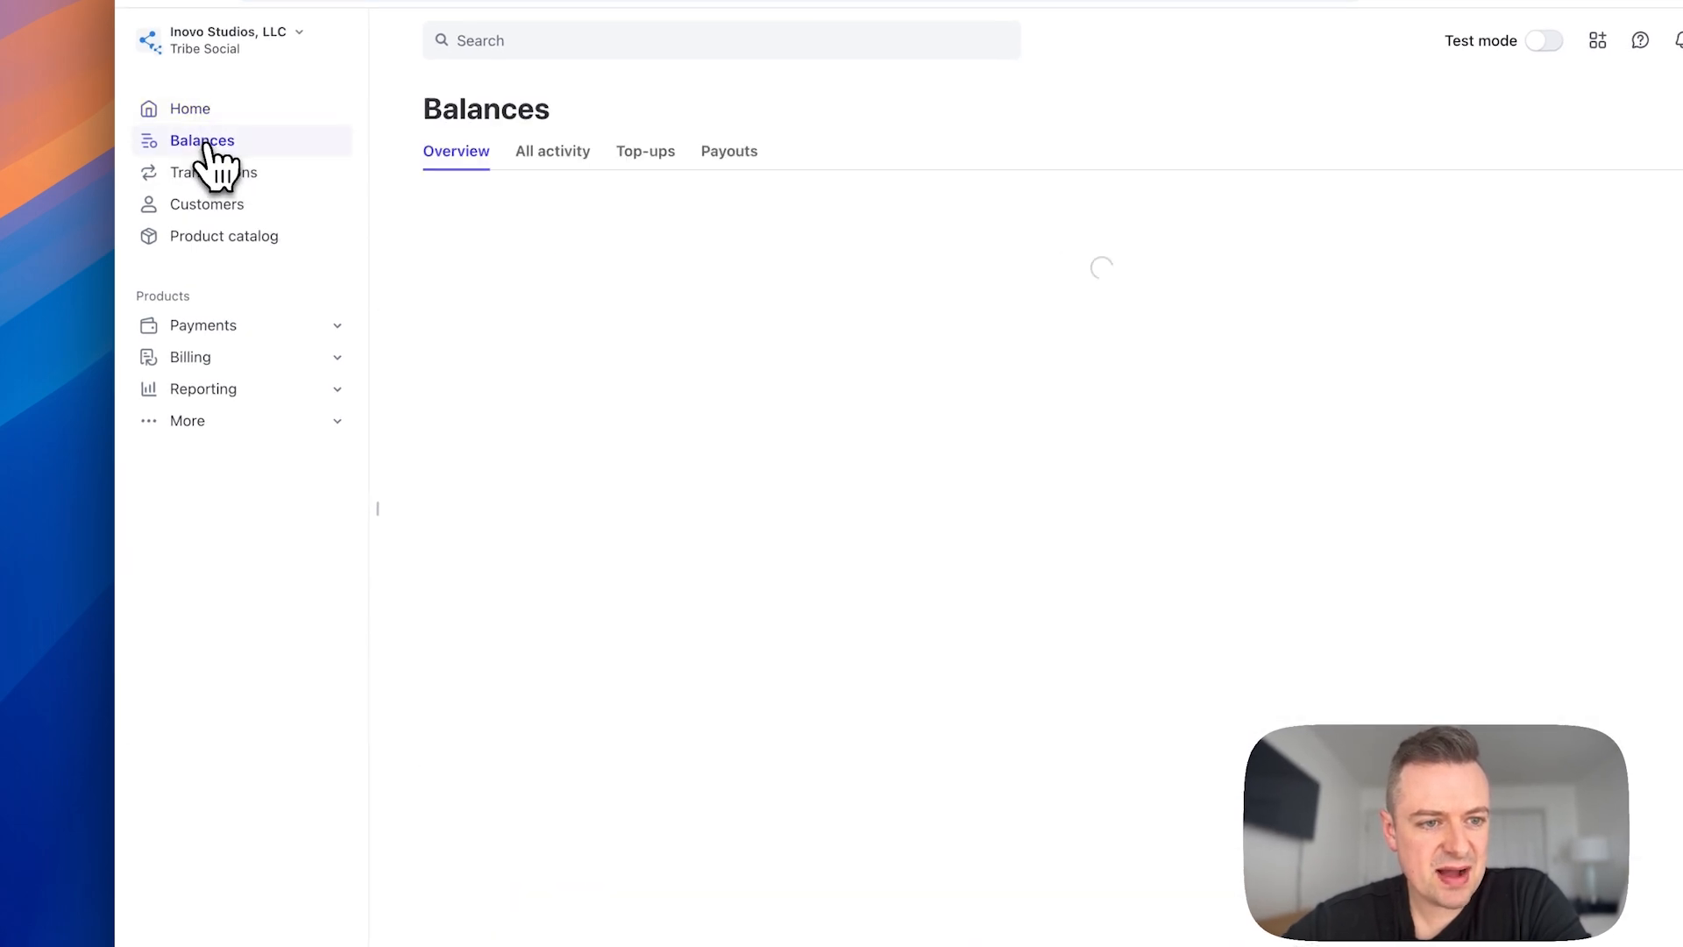
click(232, 212)
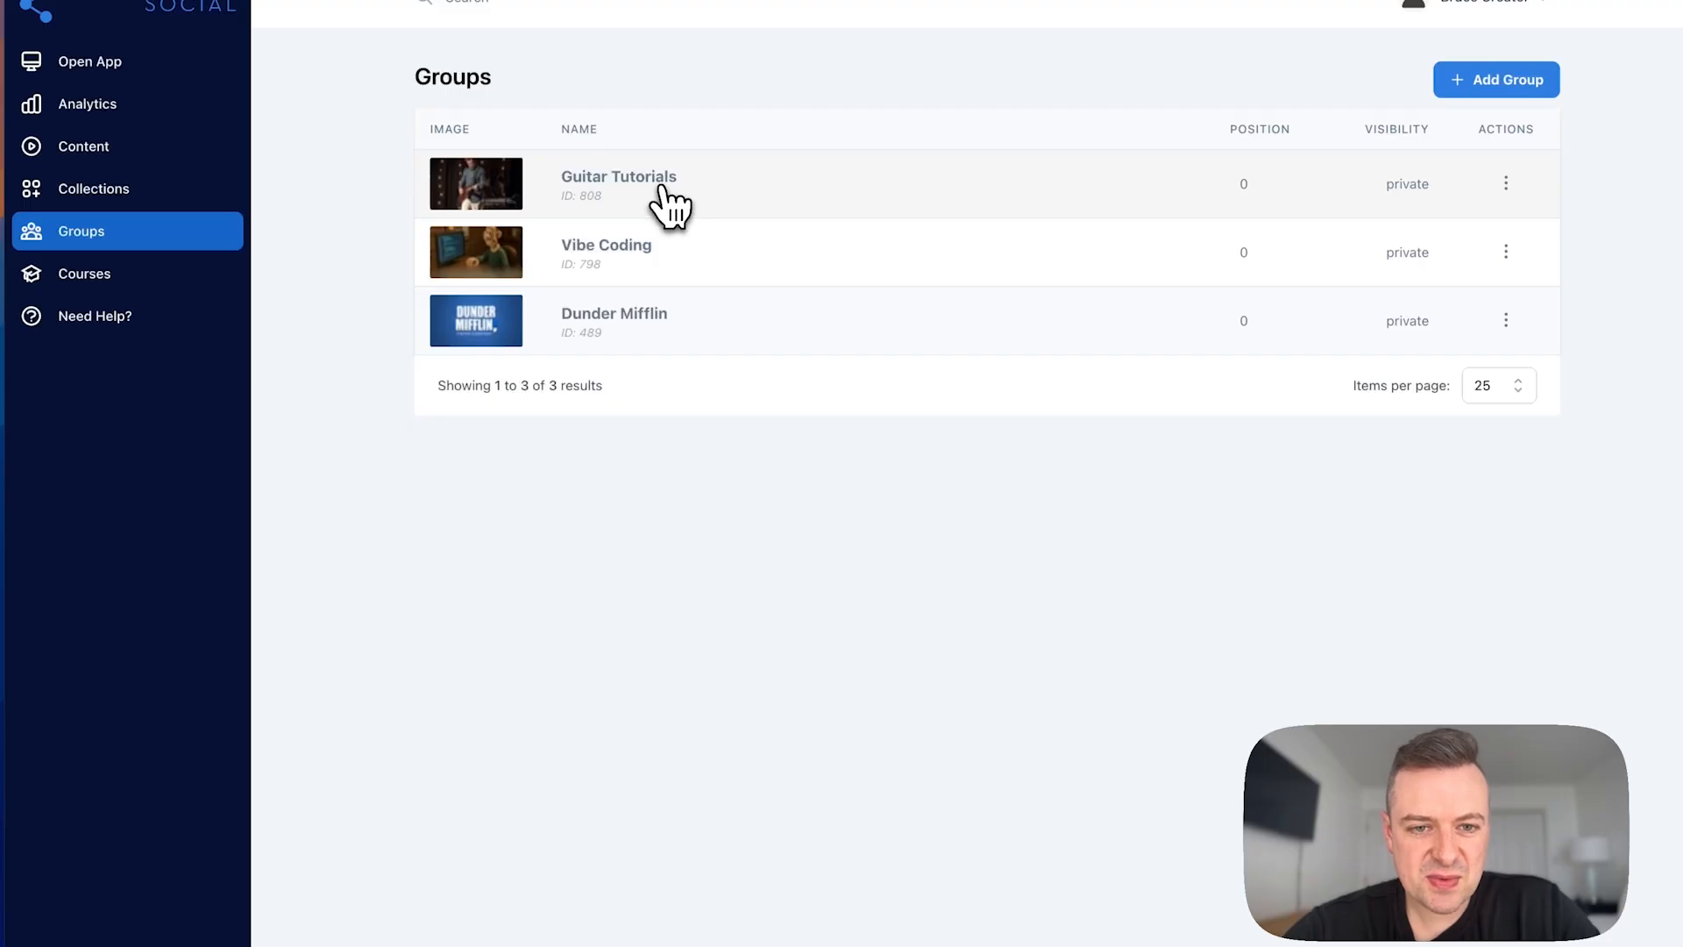
Step: Open the pricing settings of the Guitar Tutorials group and check its Stripe seller account status
click(662, 189)
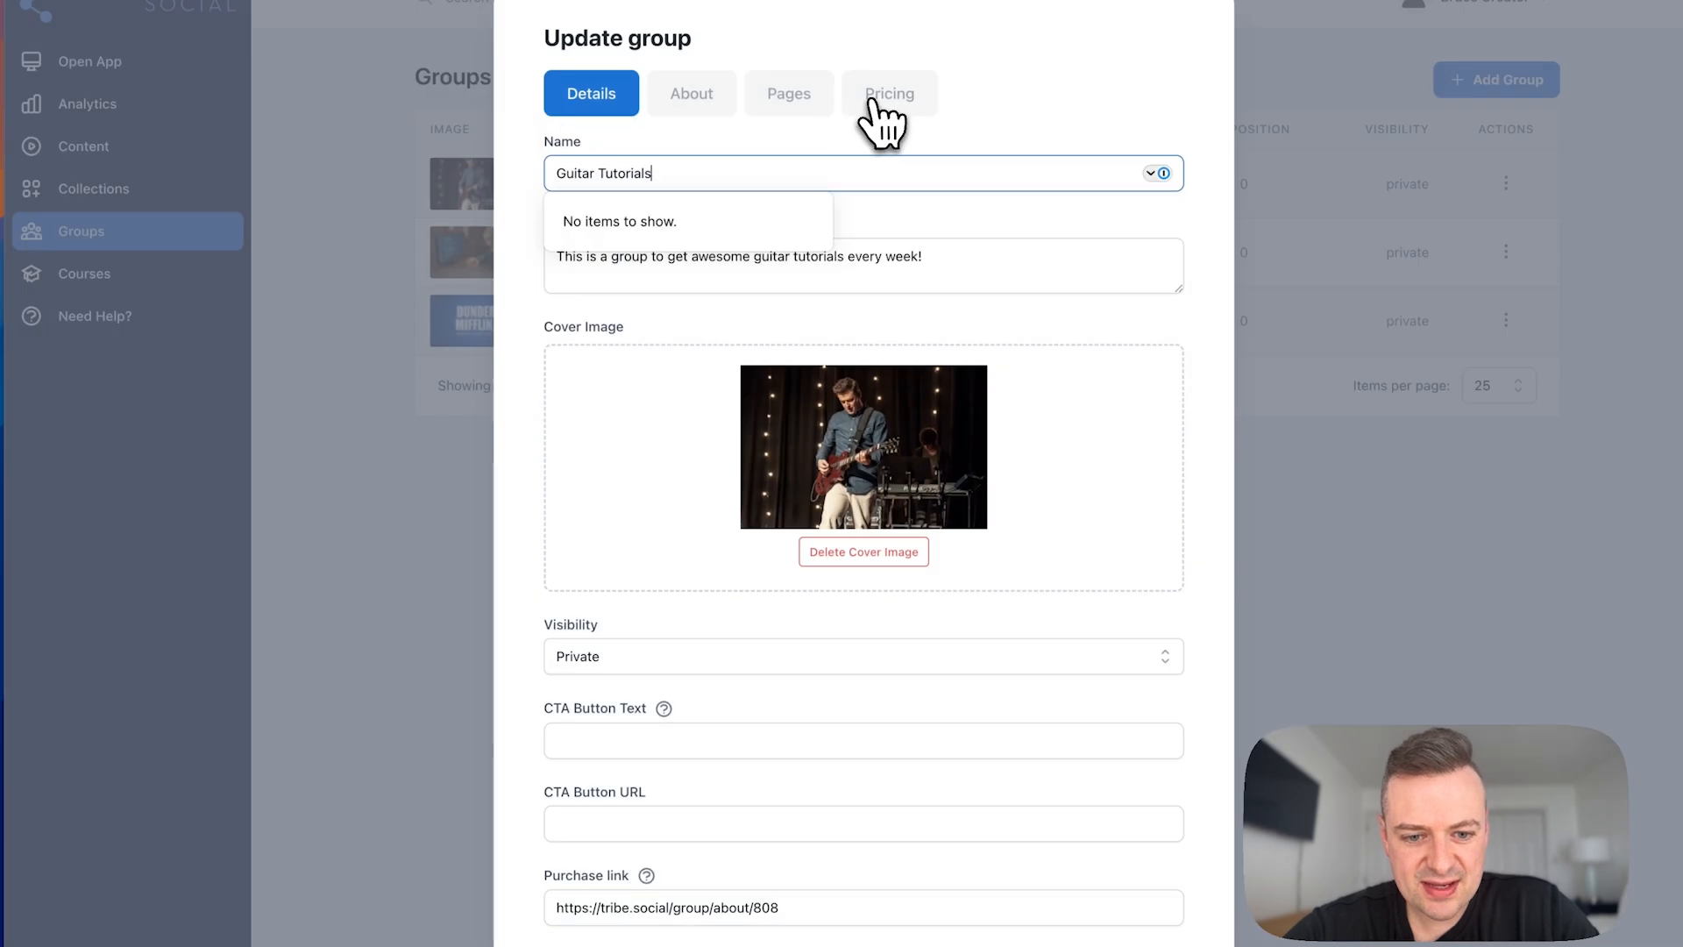
click(873, 104)
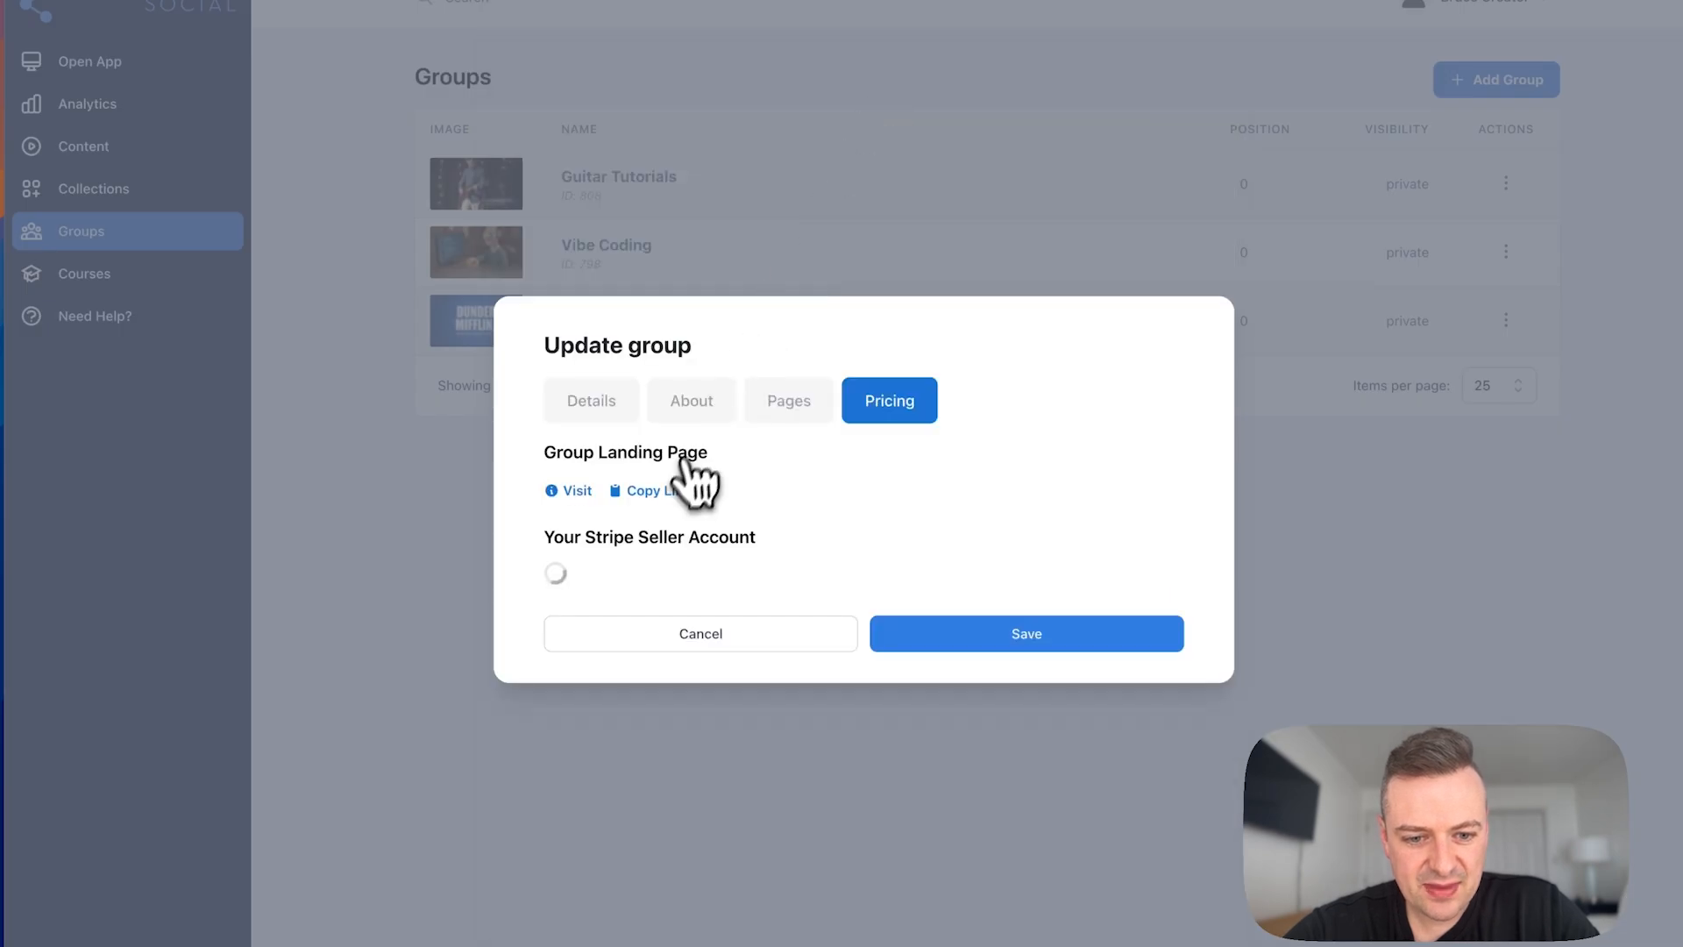
drag(564, 529, 650, 618)
click(650, 618)
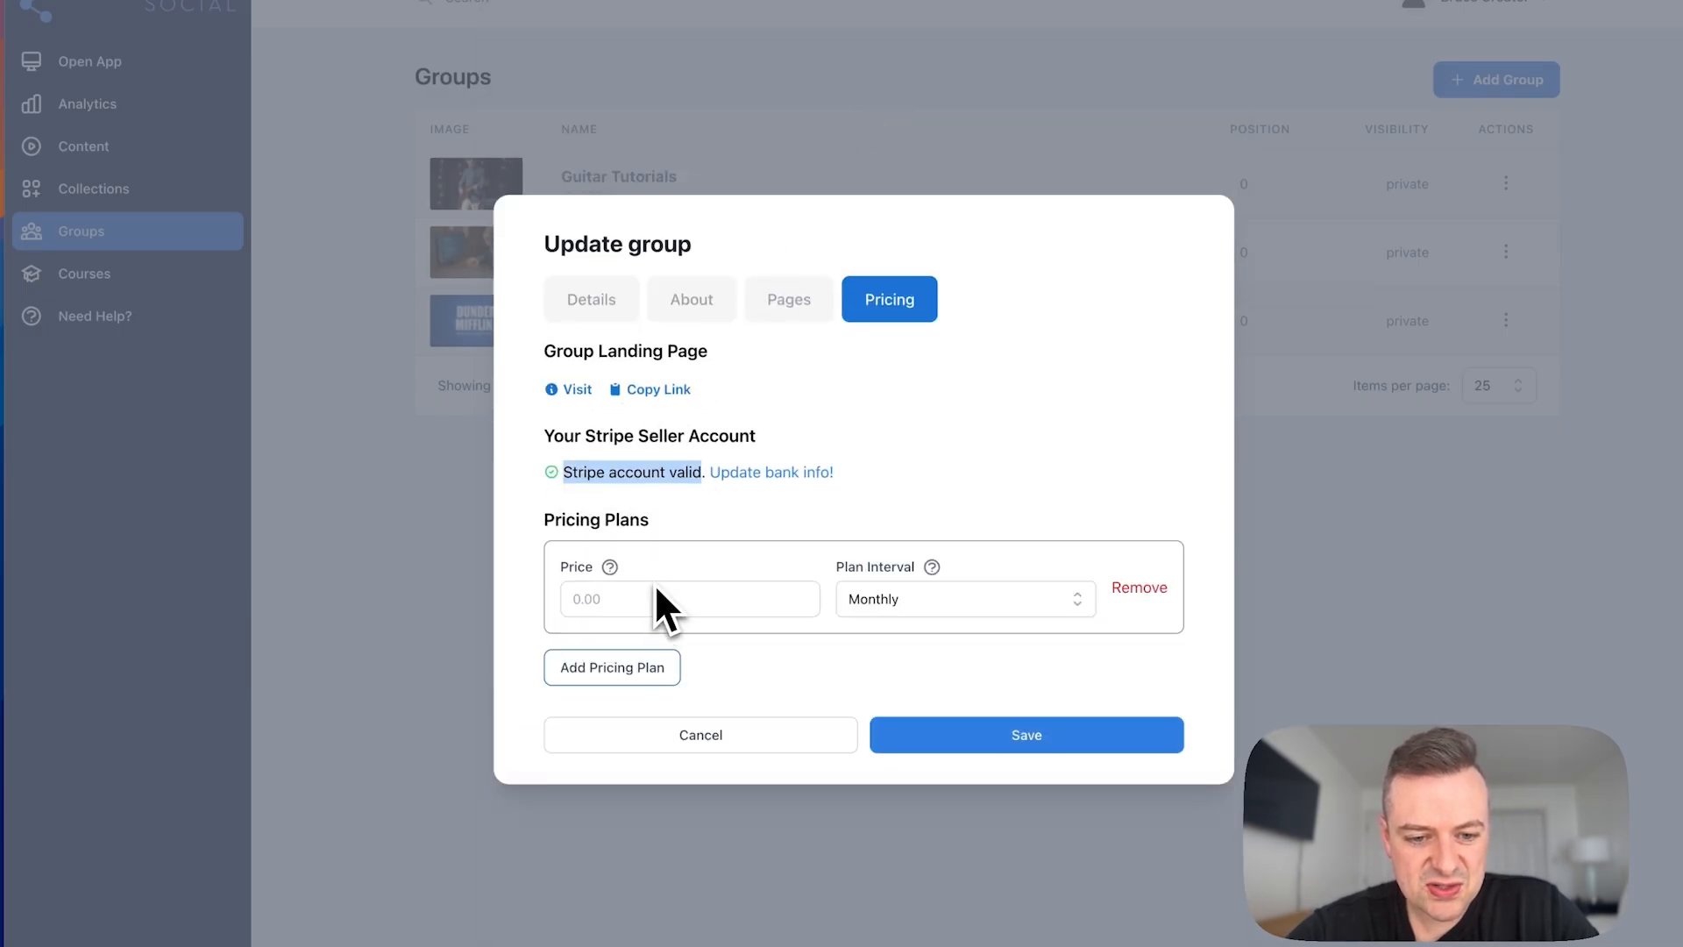
Step: Set the first pricing plan's price to 95 and keep its plan interval at Monthly
click(647, 596)
text(95)
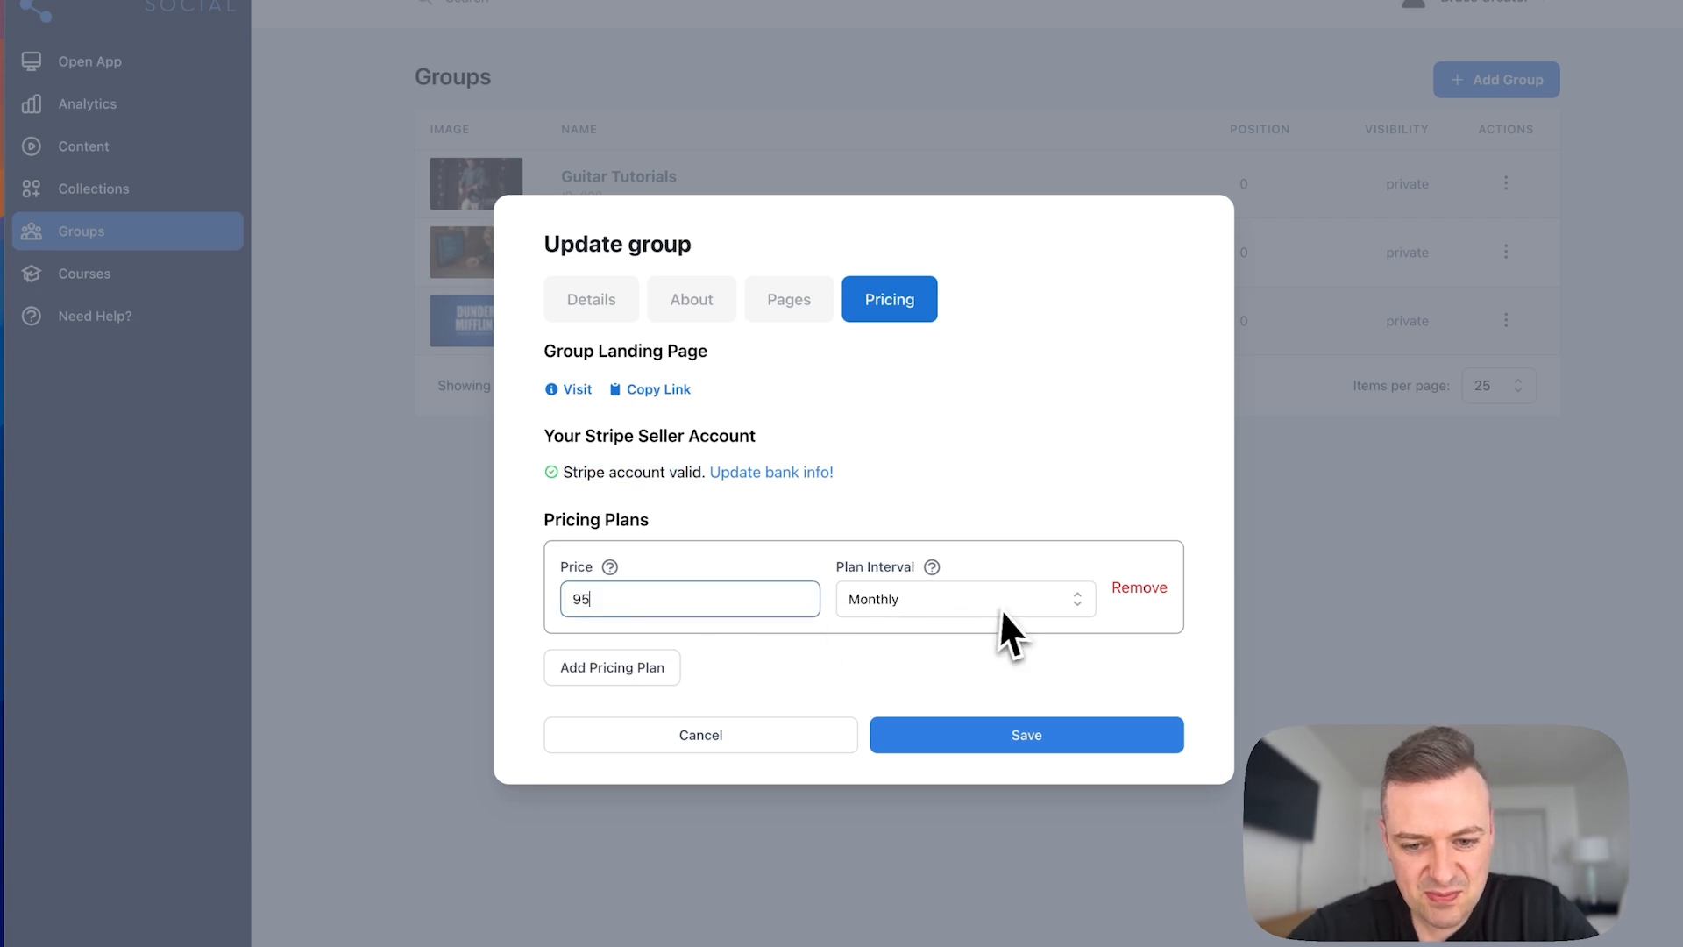
click(1006, 609)
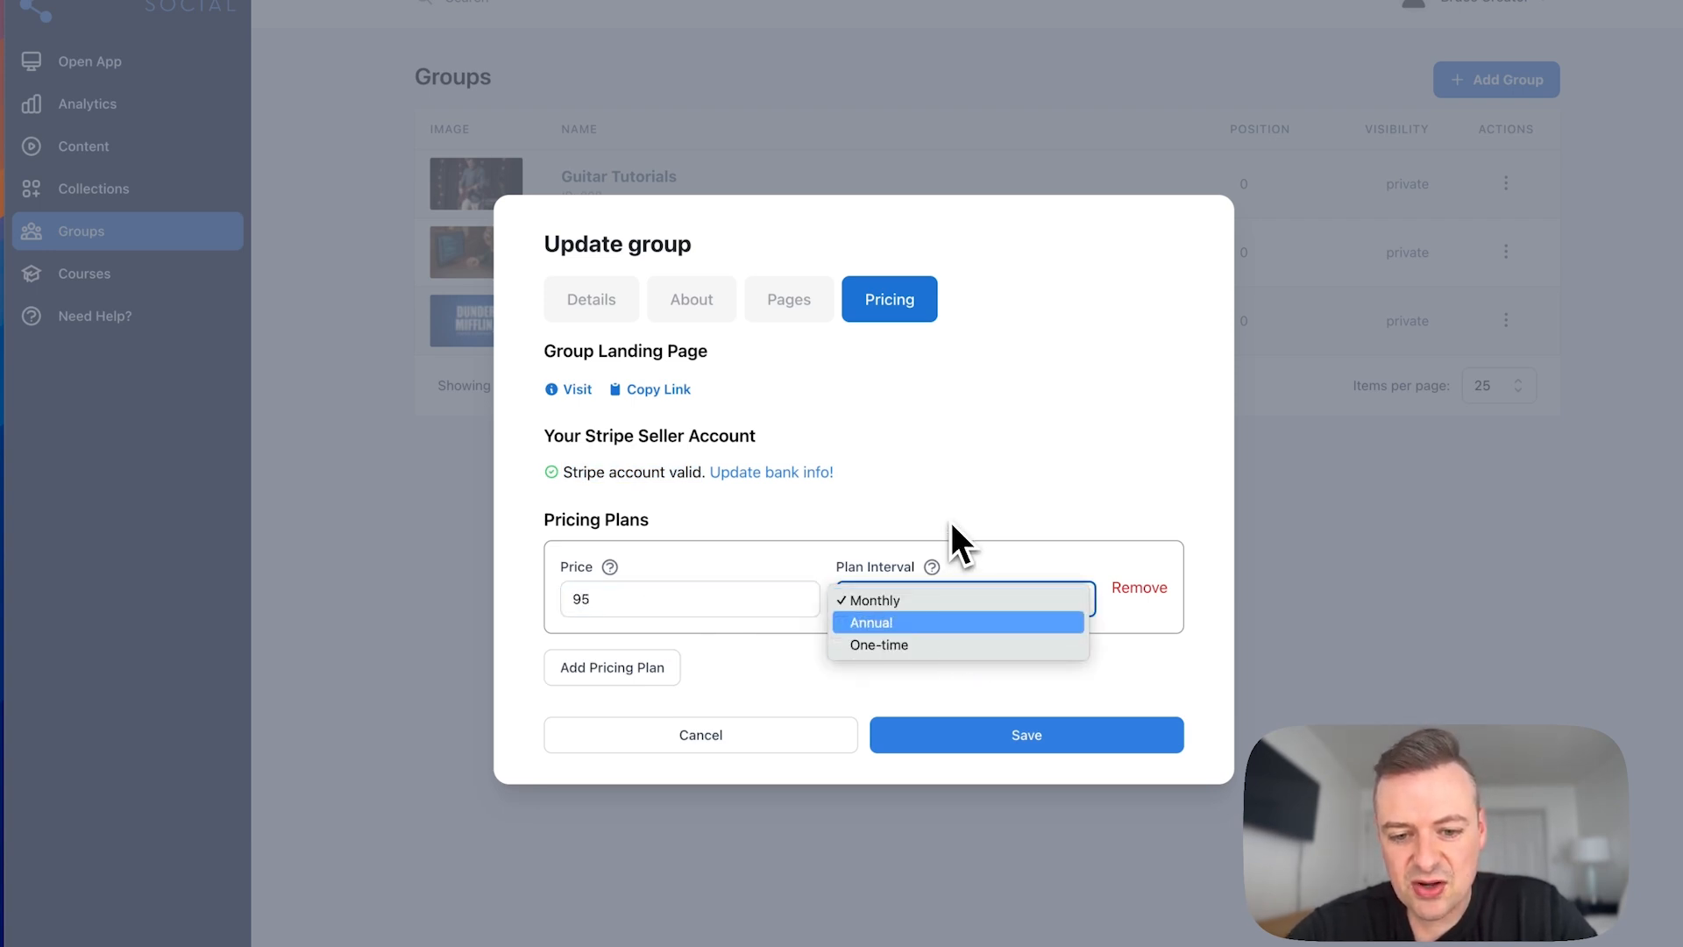
click(931, 596)
Step: Add an annual pricing plan priced at 995, and add and remove a third, one-time plan
click(625, 675)
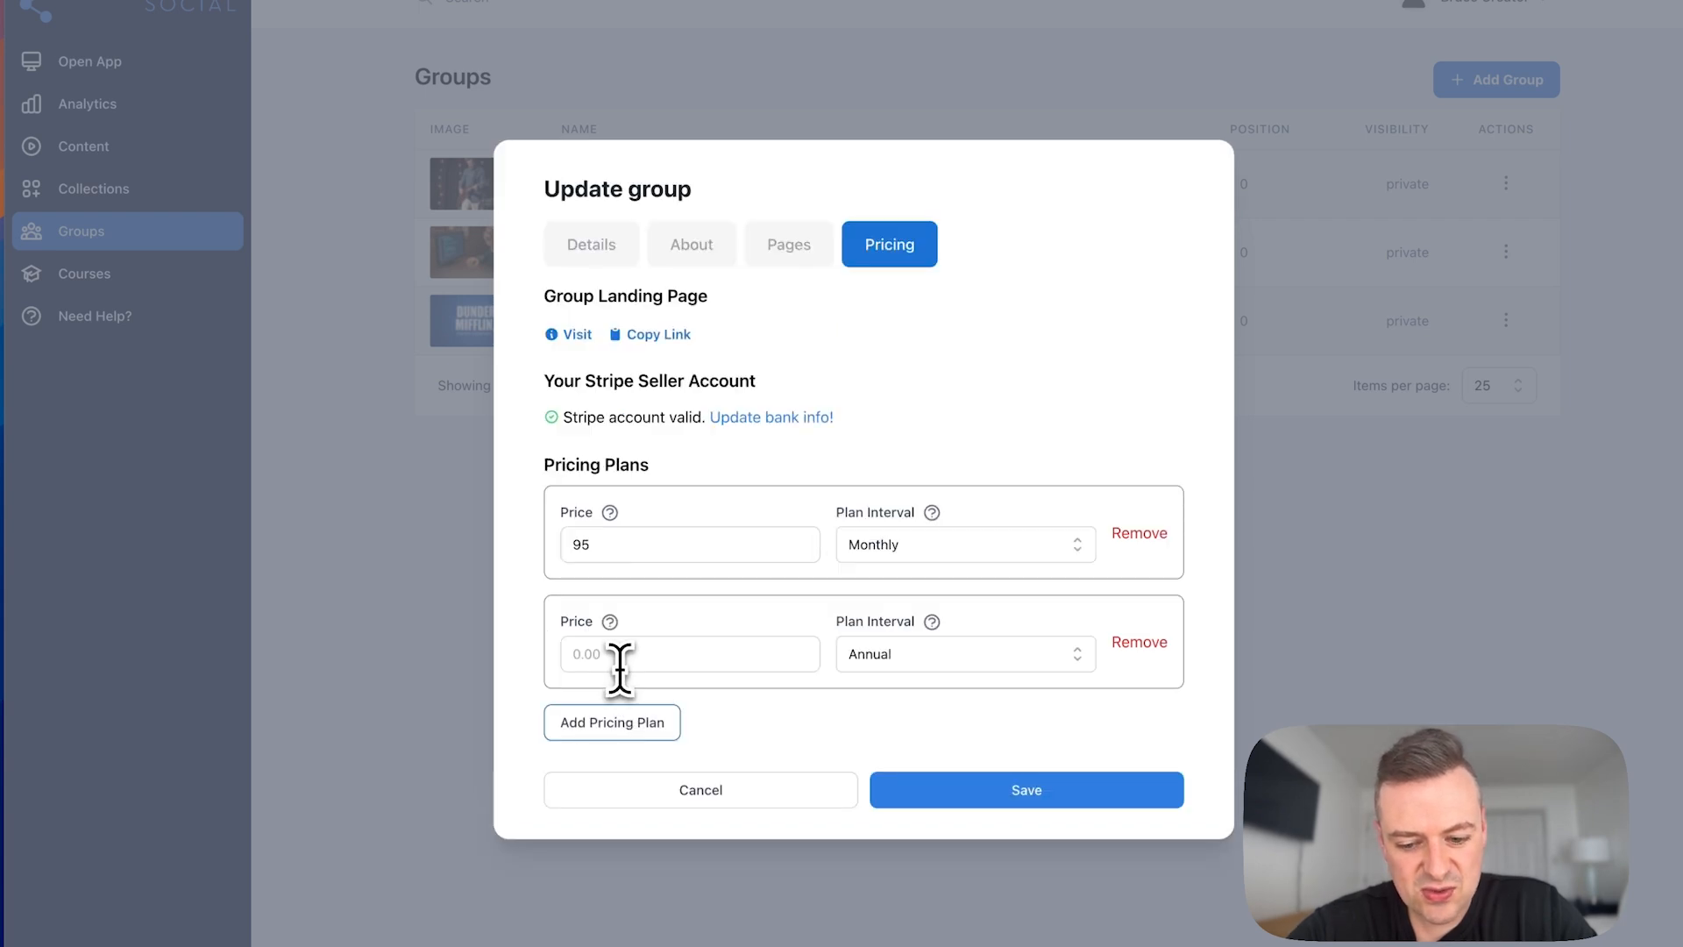
click(620, 668)
text(995)
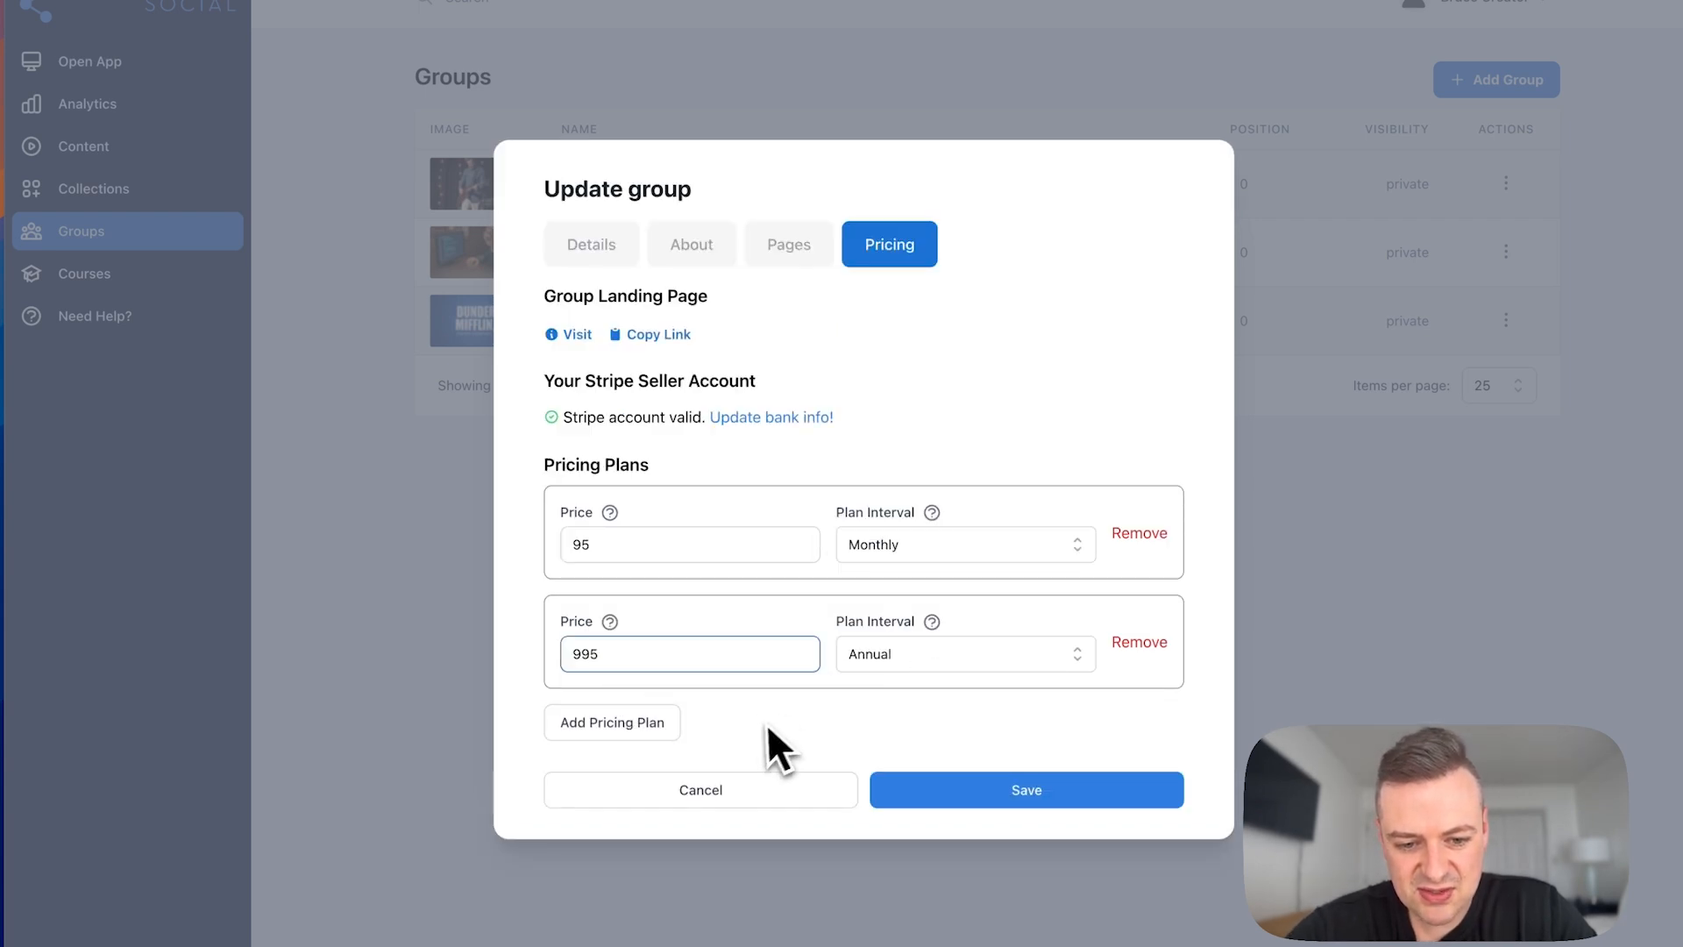
key(Tab)
click(632, 725)
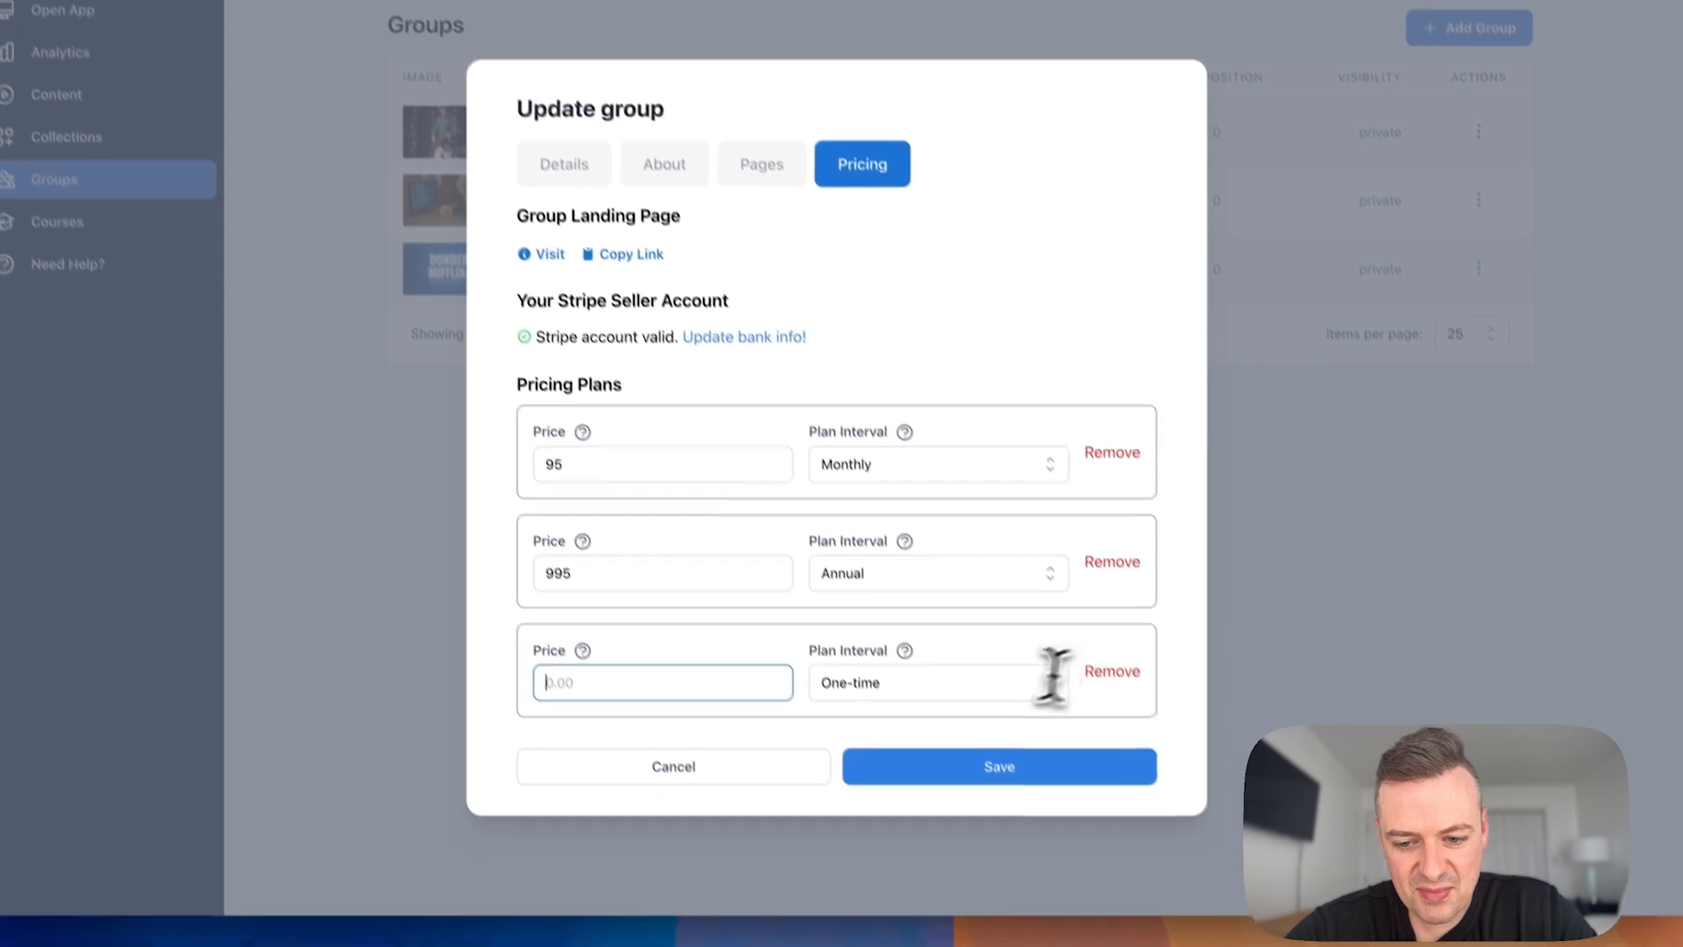
click(1136, 720)
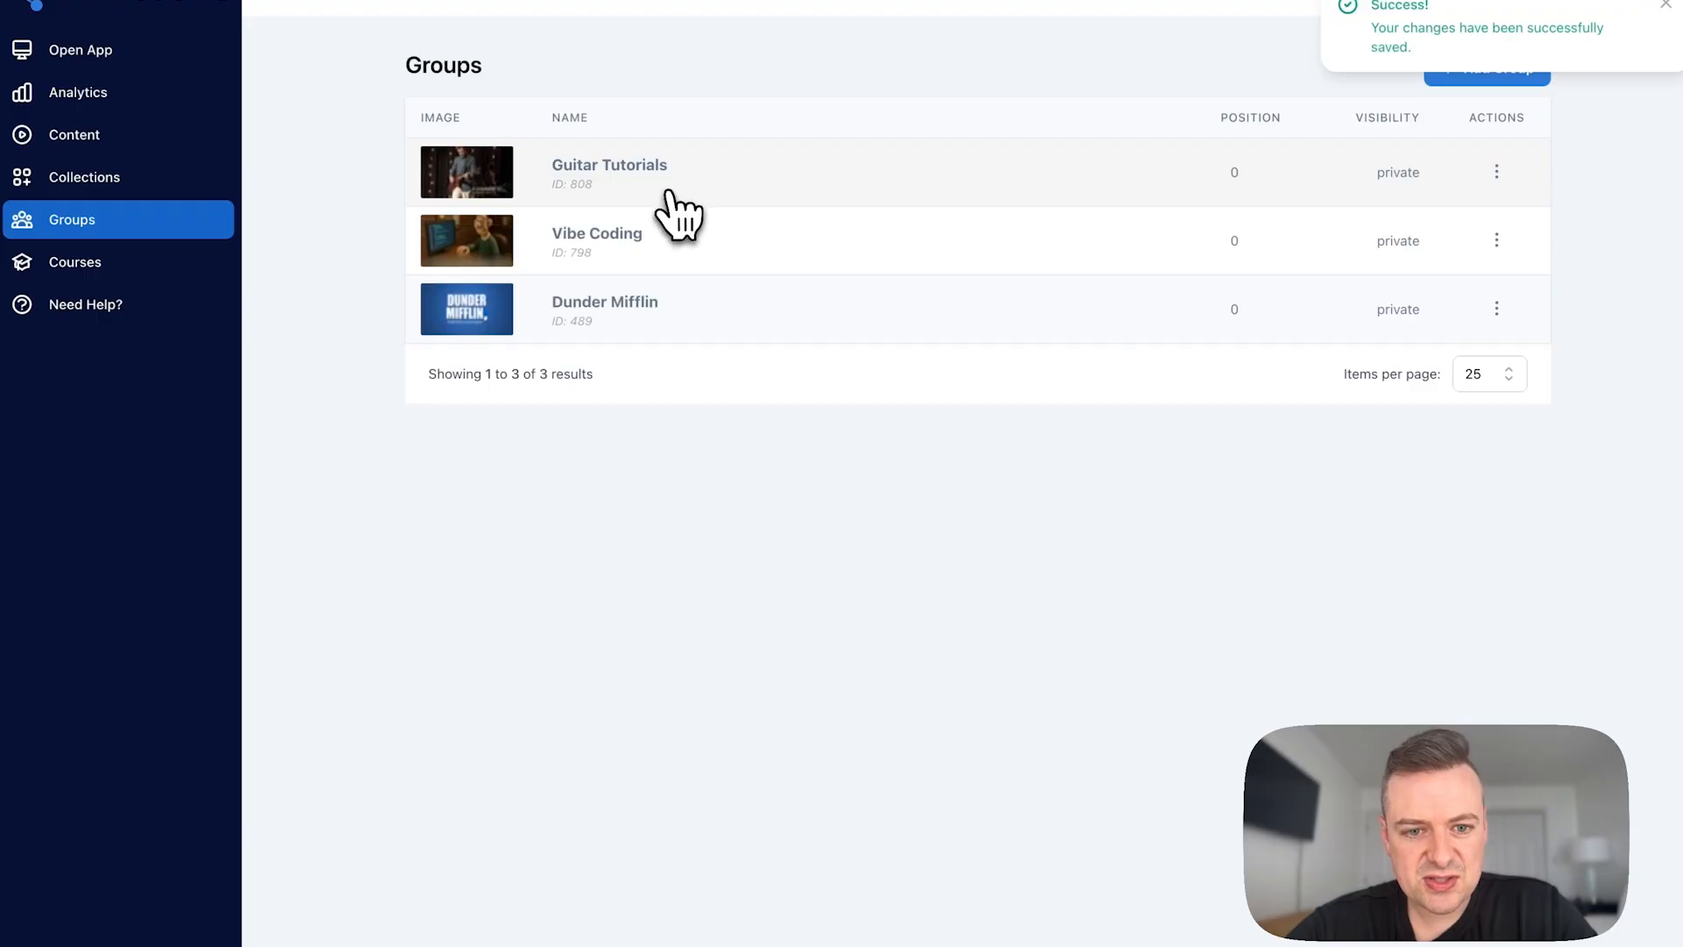
Step: Reopen the pricing settings of the Guitar Tutorials group and visit its group landing page
click(676, 214)
click(705, 158)
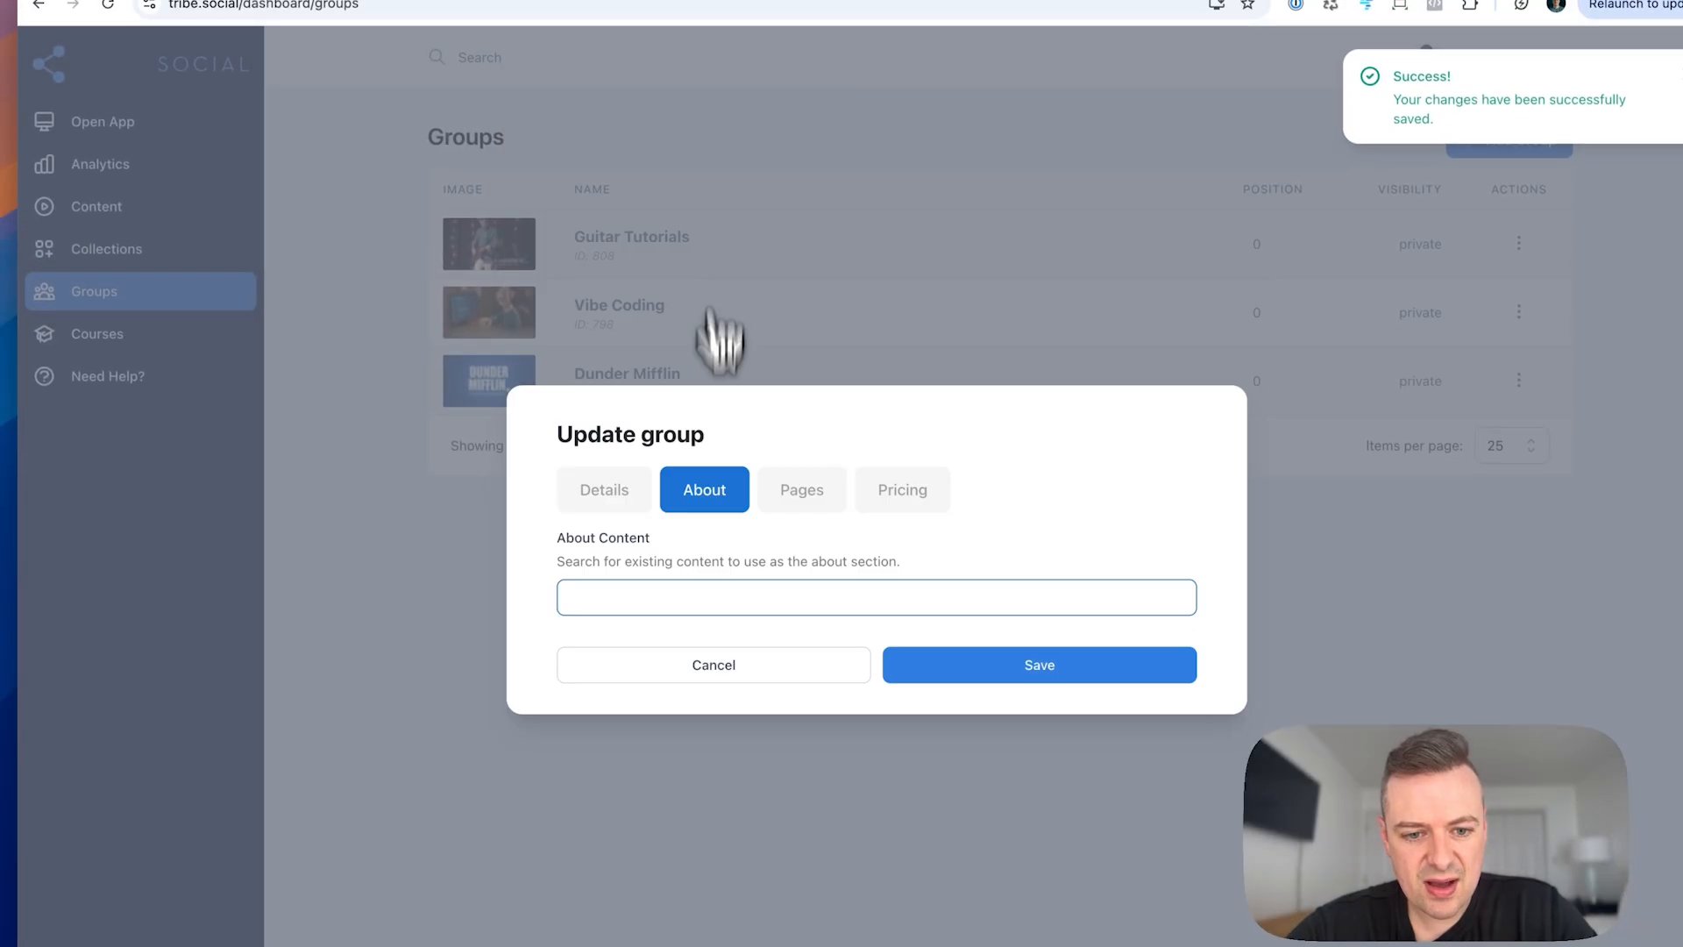
click(912, 500)
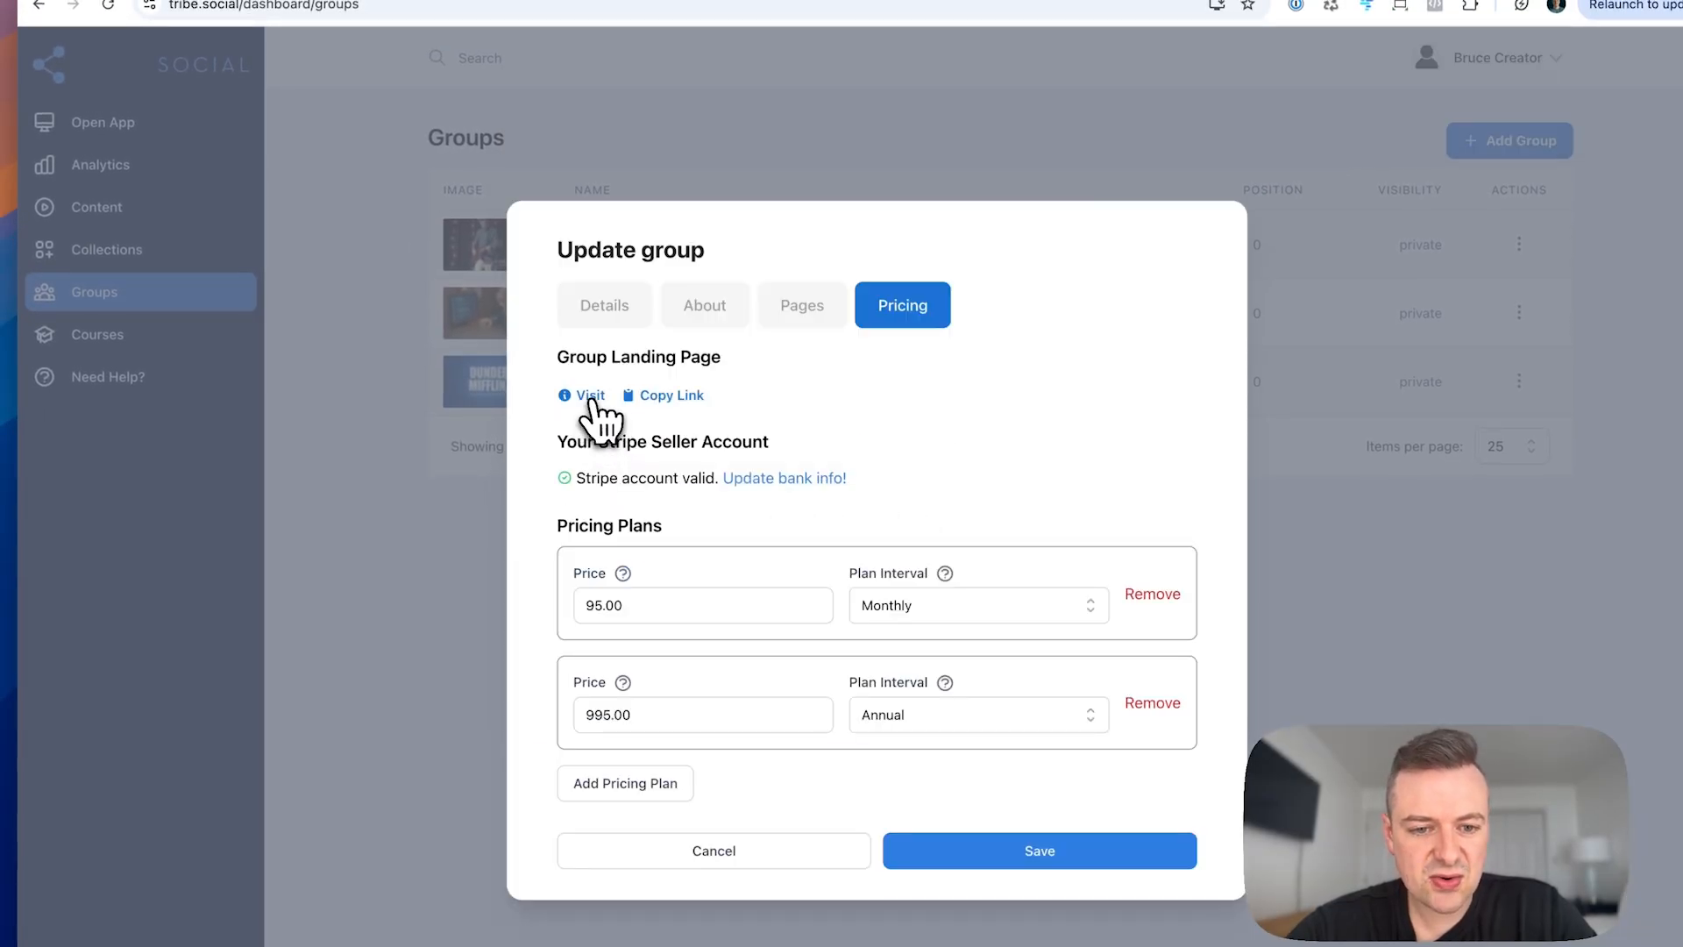
click(591, 400)
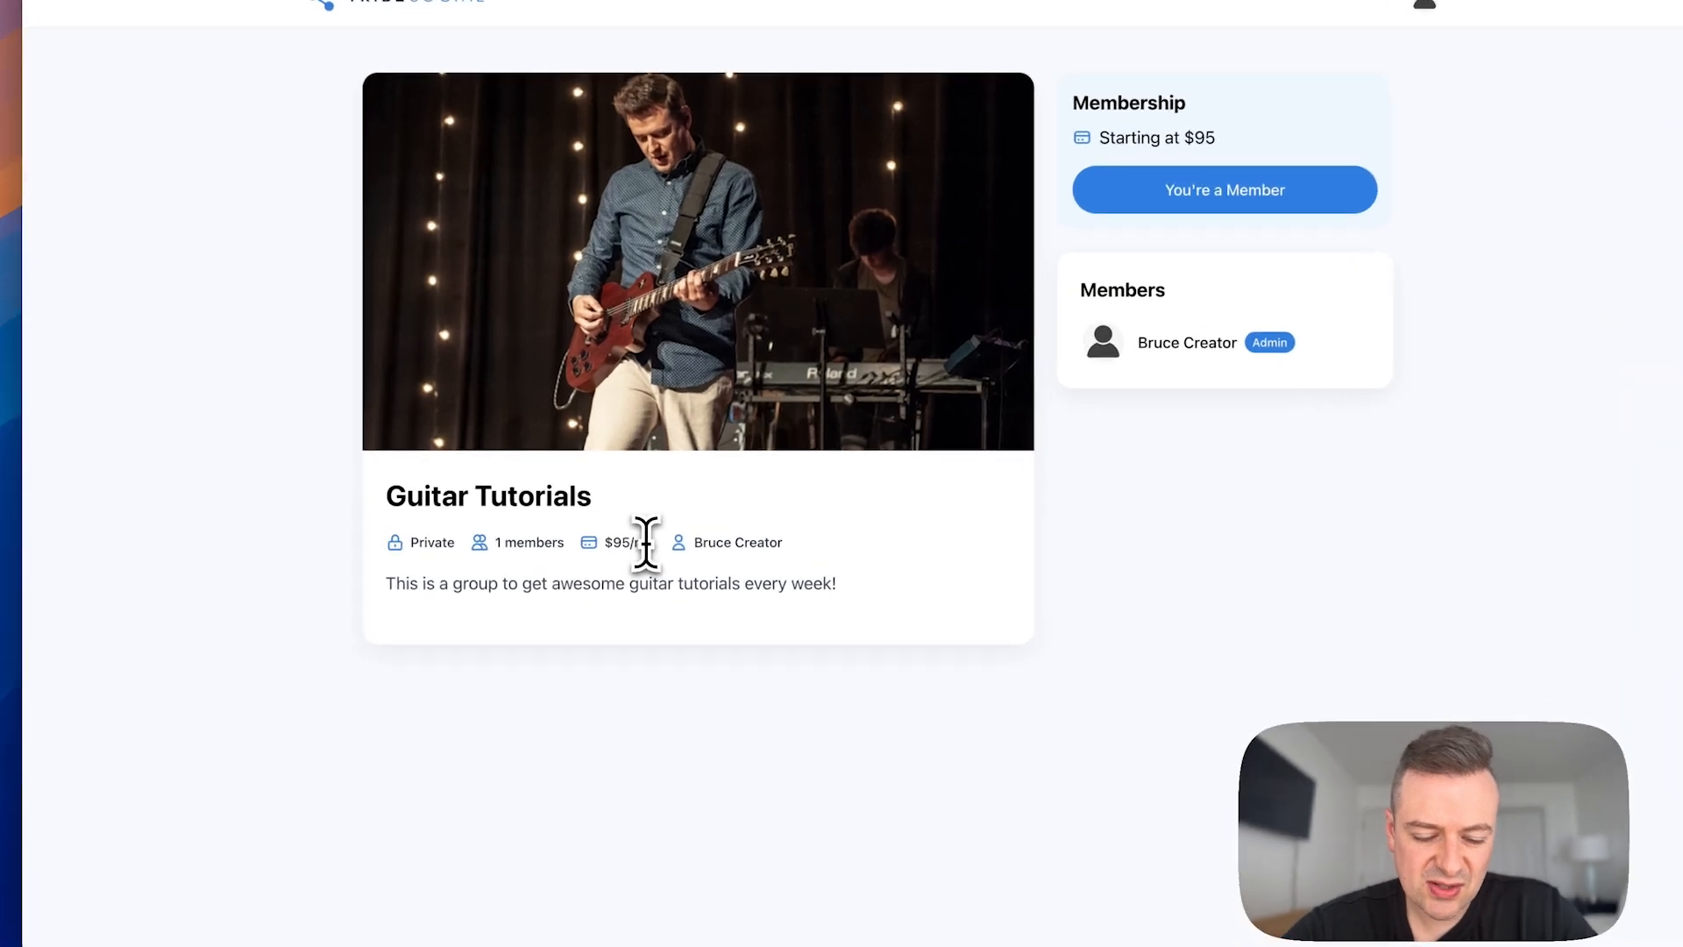
Step: Examine the creator name, group description and membership price on the Guitar Tutorials landing page
drag(703, 543, 765, 543)
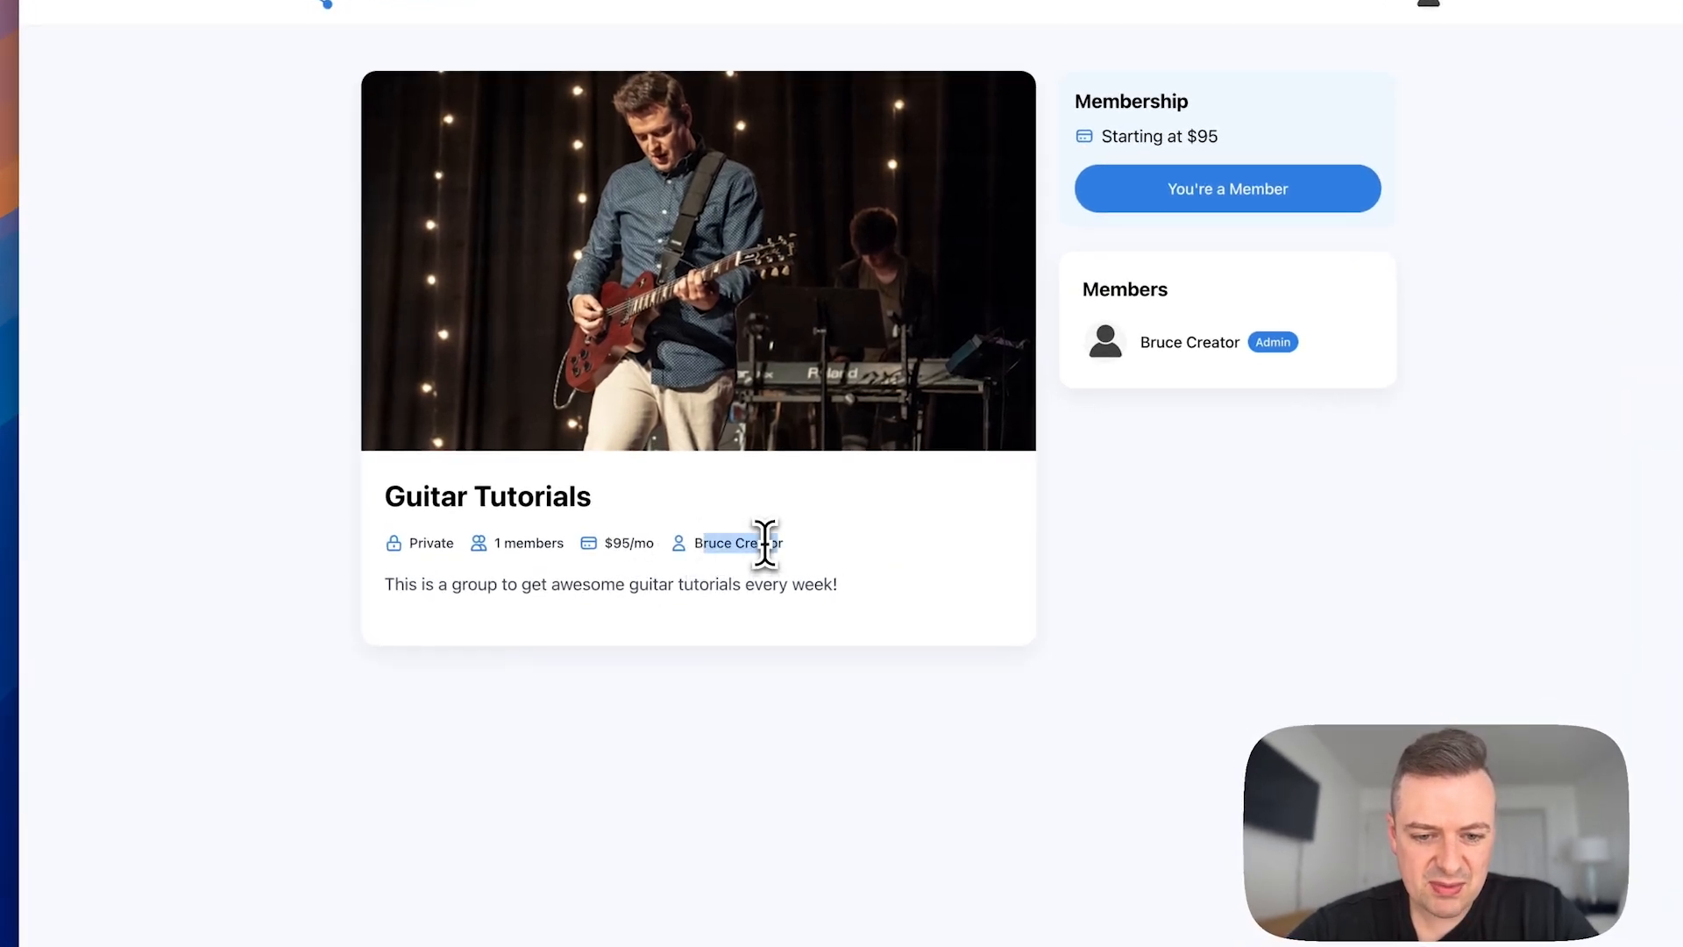
click(671, 574)
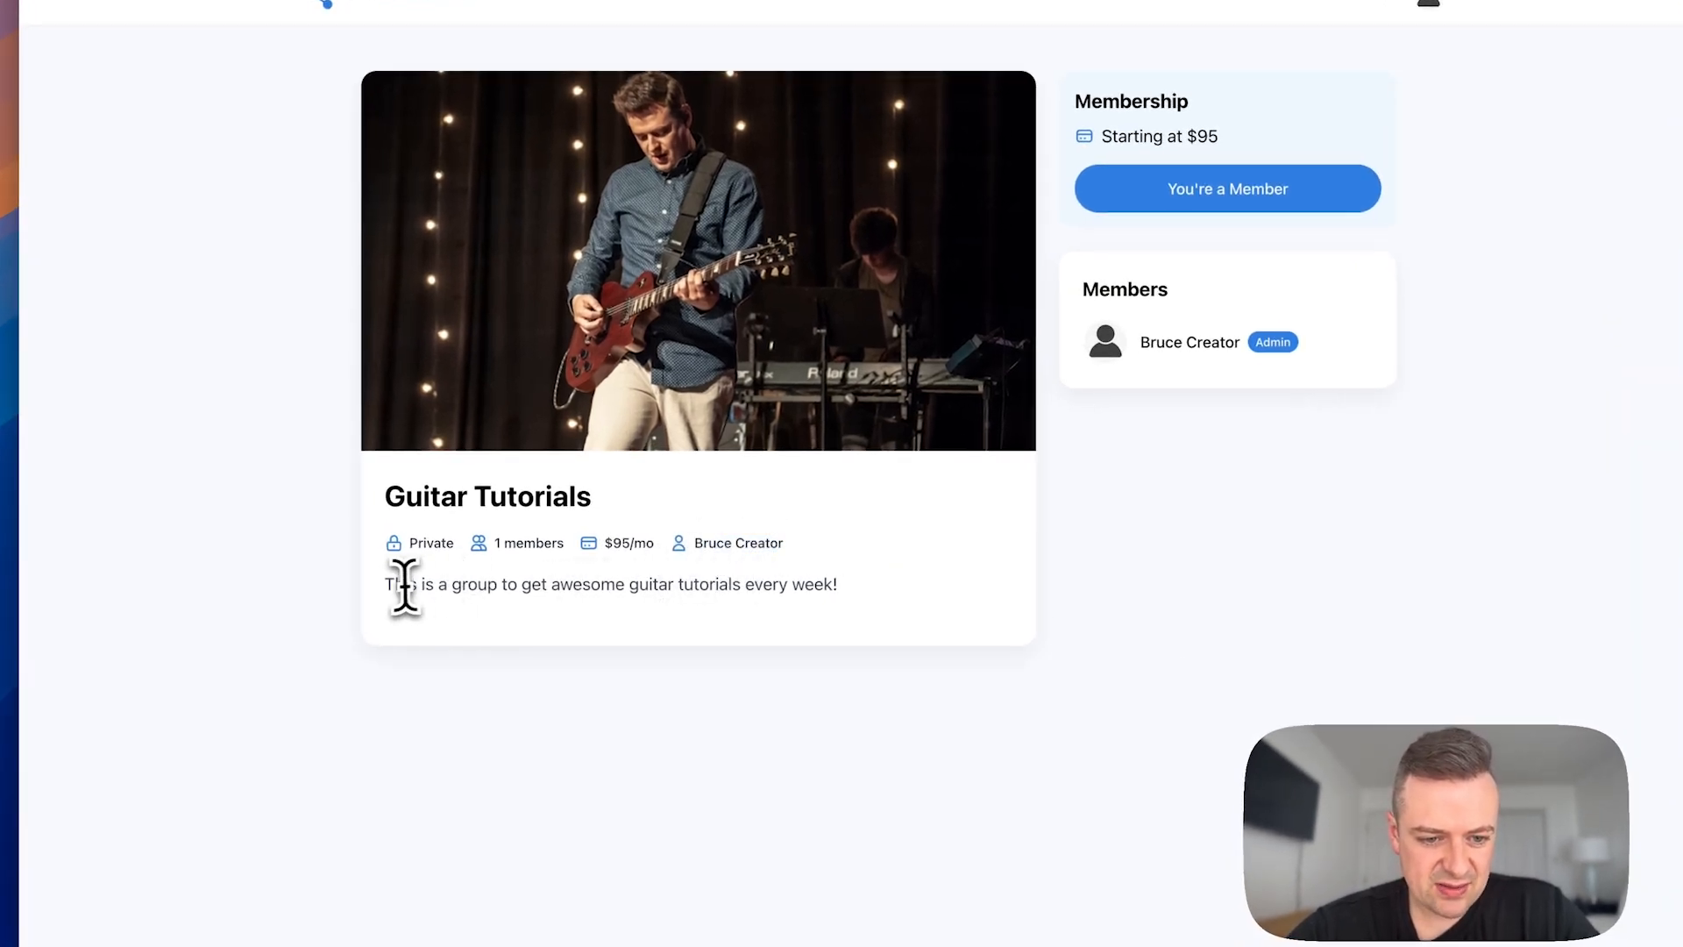
drag(396, 585, 844, 616)
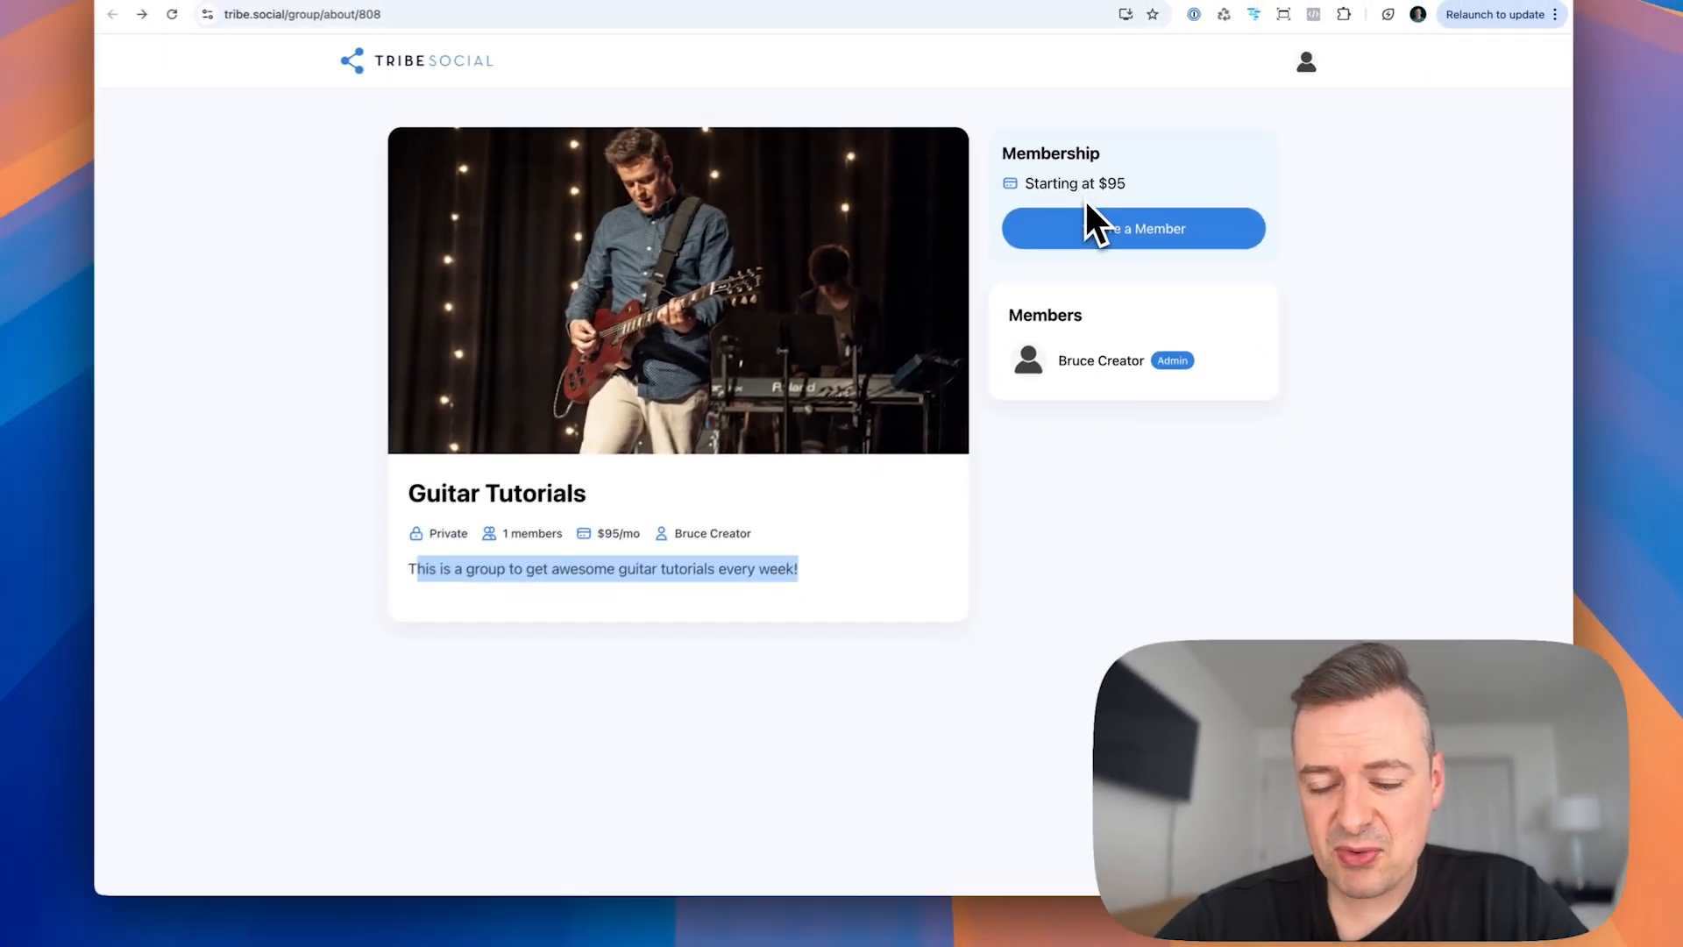
click(1122, 223)
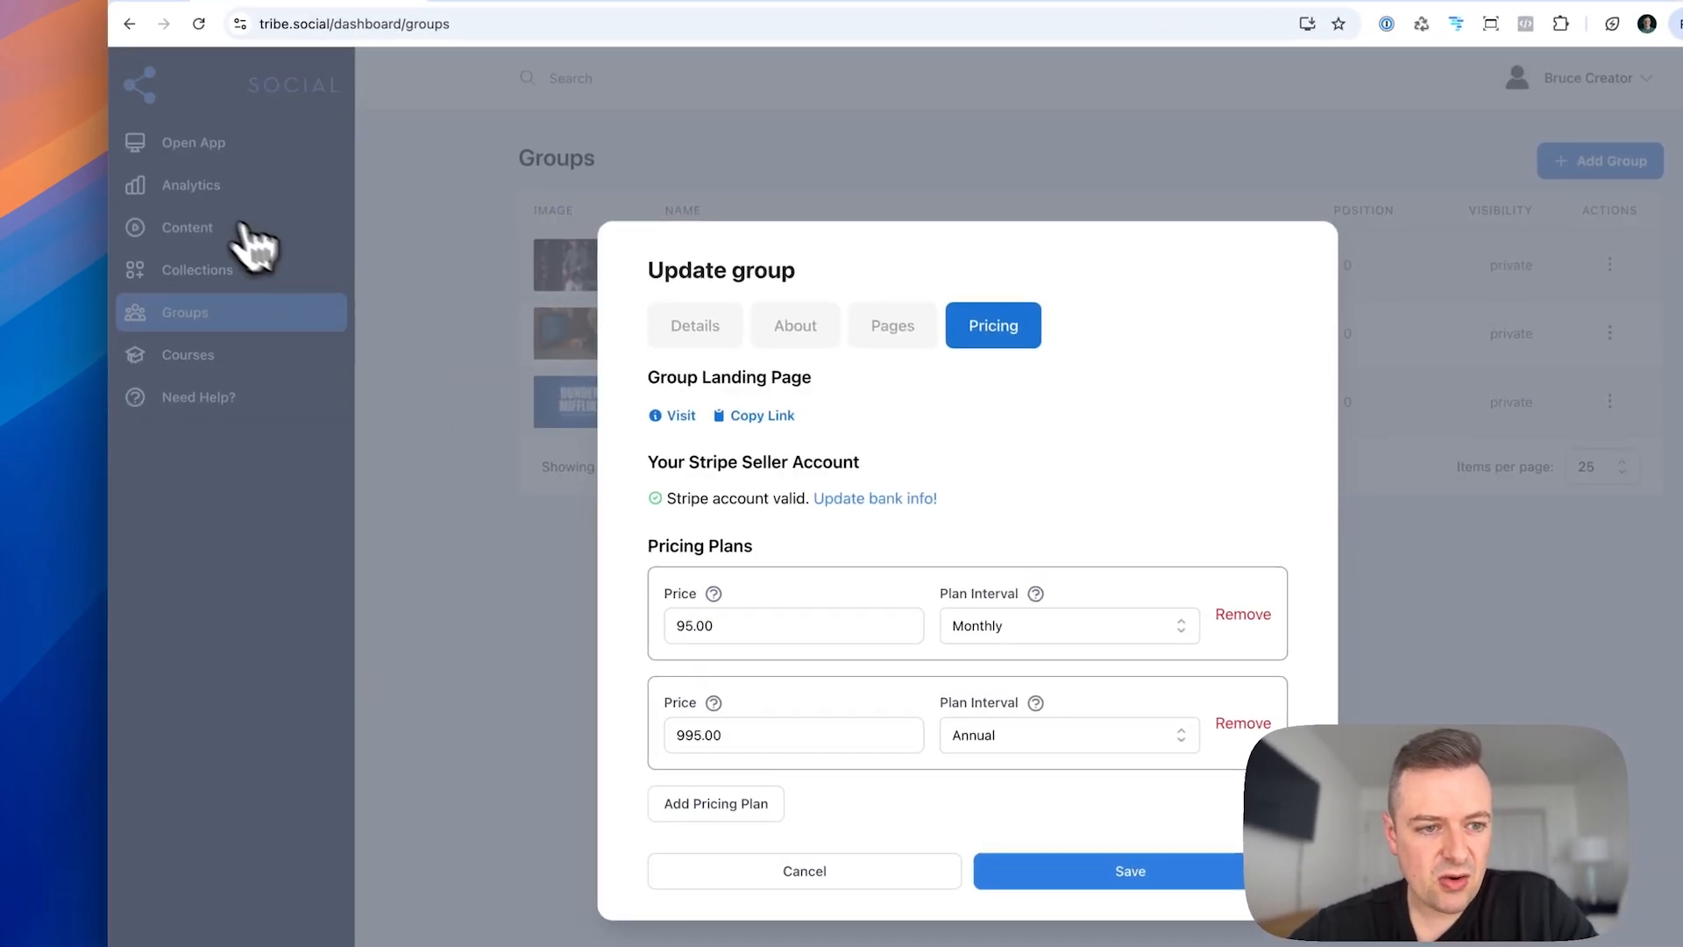
Step: Leave the group settings, start a new video content item titled "Guitar tutorial landing page", and view its details settings
click(207, 228)
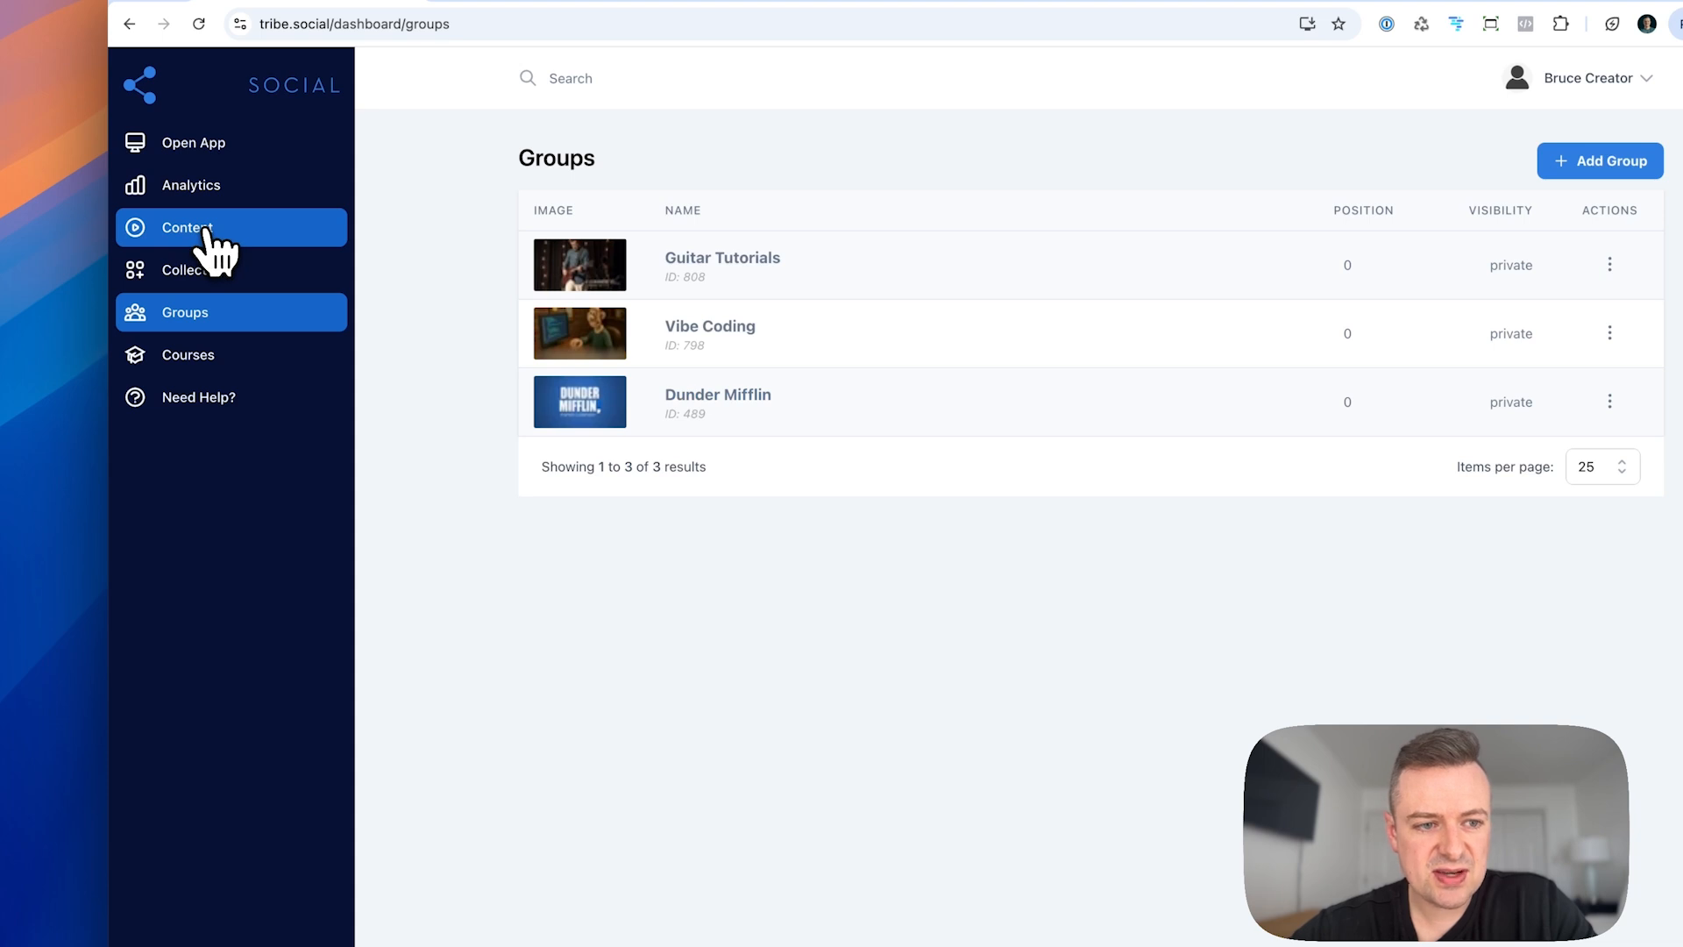
click(207, 230)
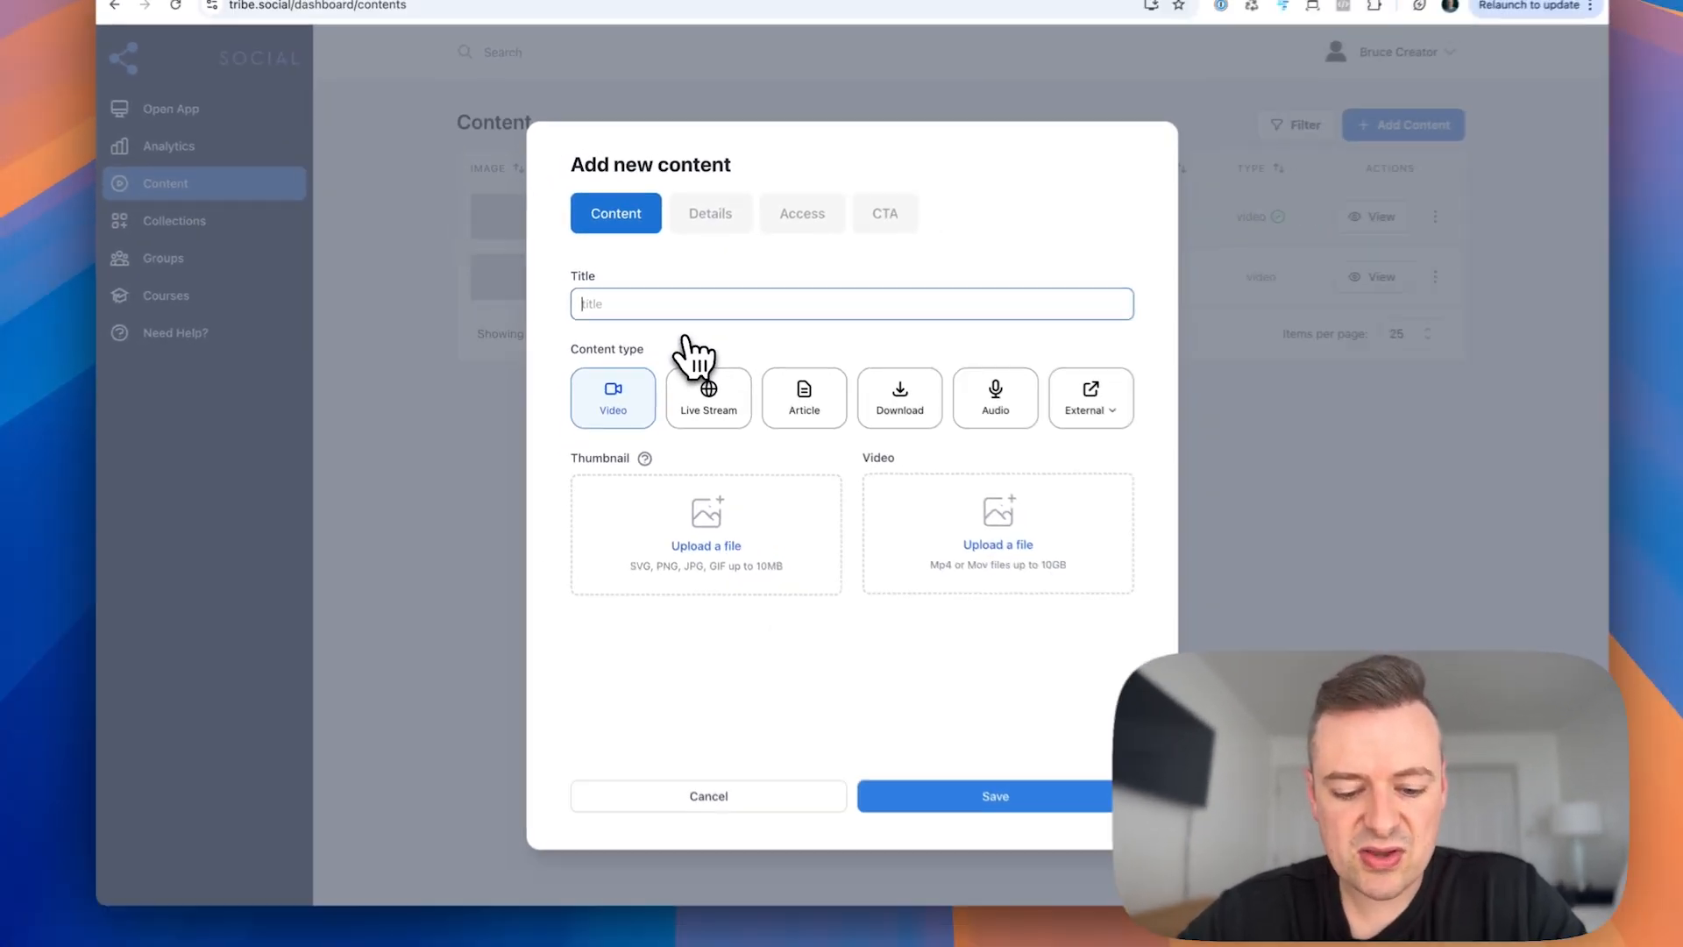
text(G)
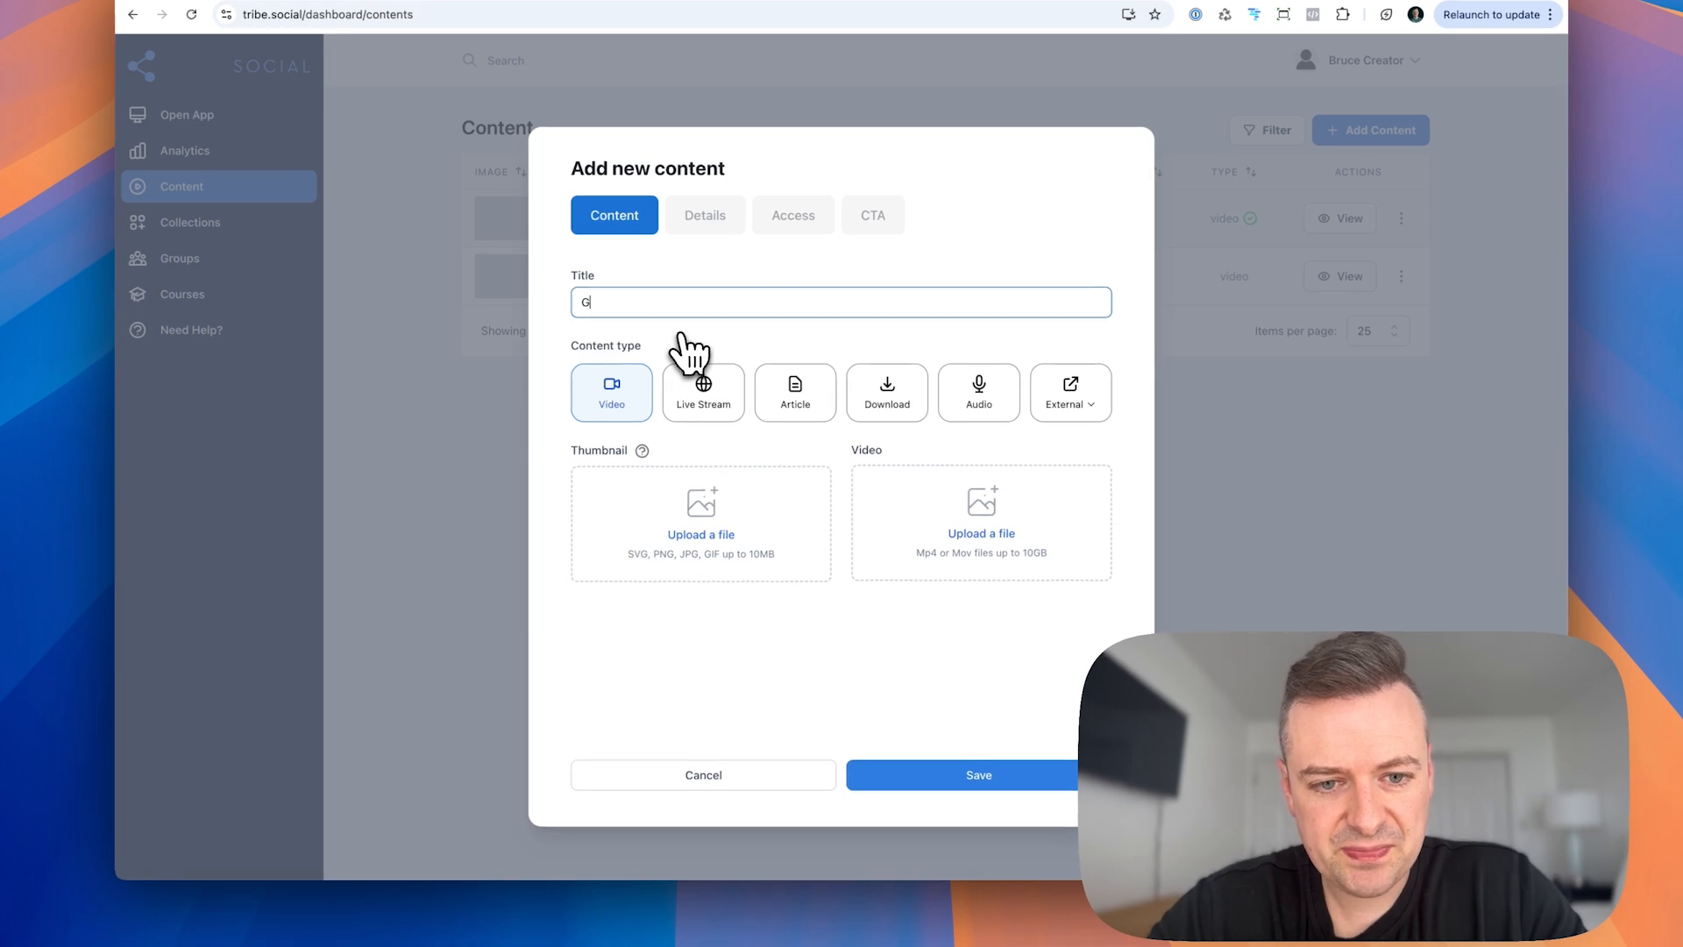
text(uitar tutorial la)
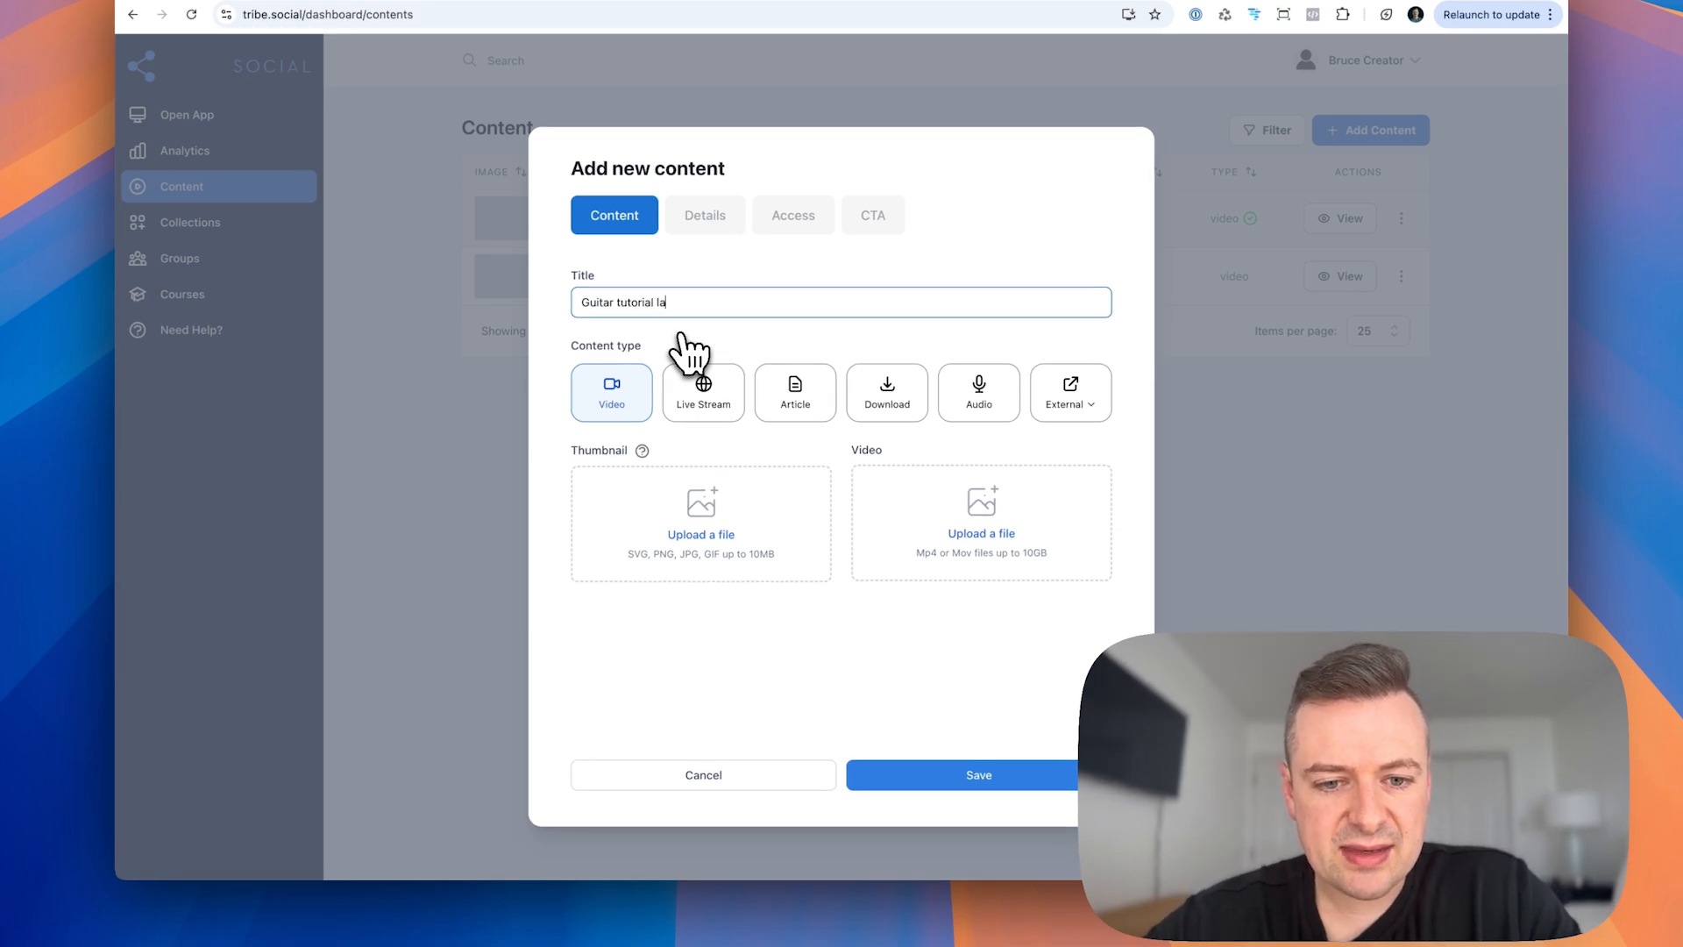
text(nding page)
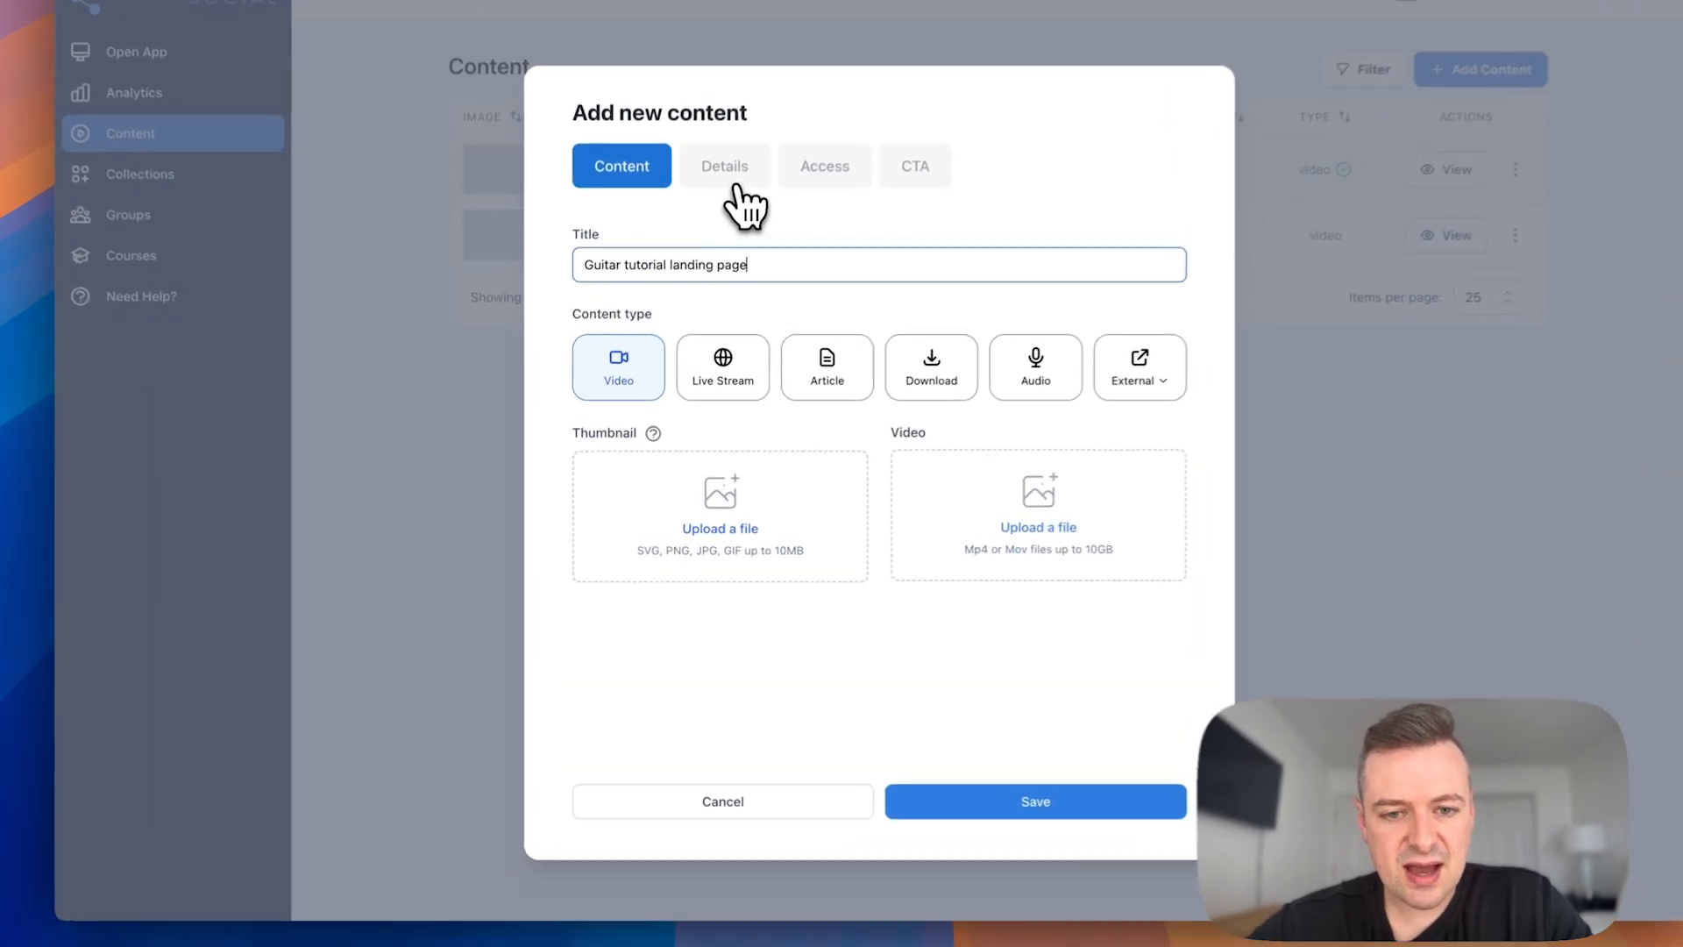
click(710, 217)
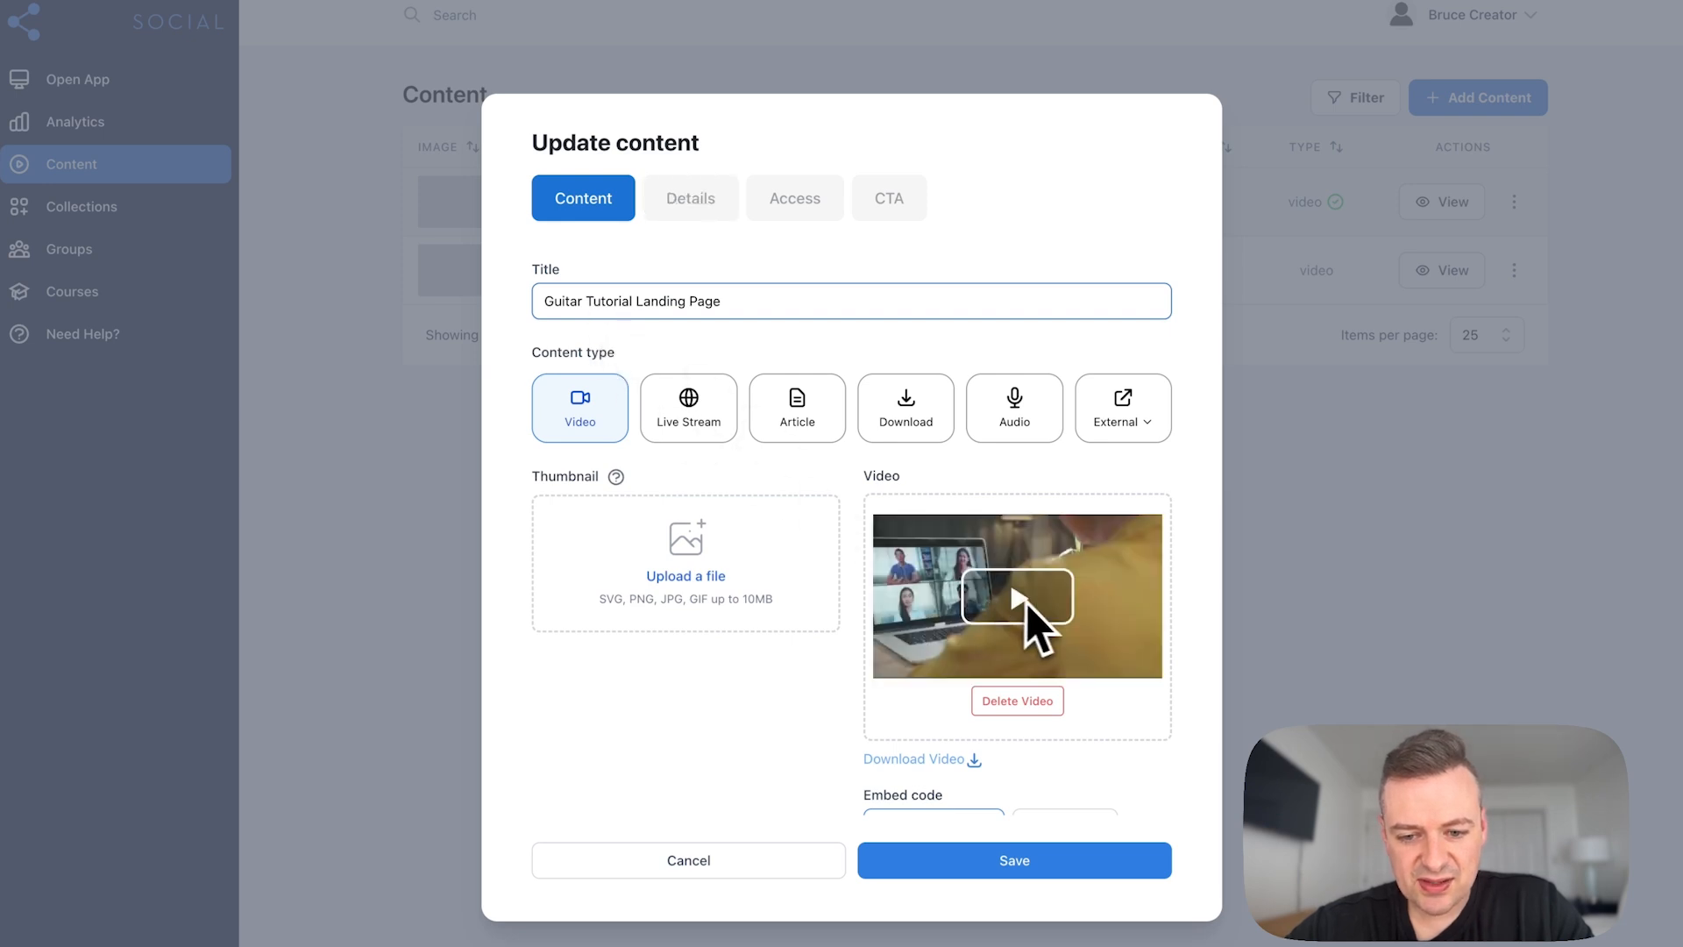
Step: Examine the landing page content's description in its details settings, from the headline down to the pricing line and date settings
click(692, 203)
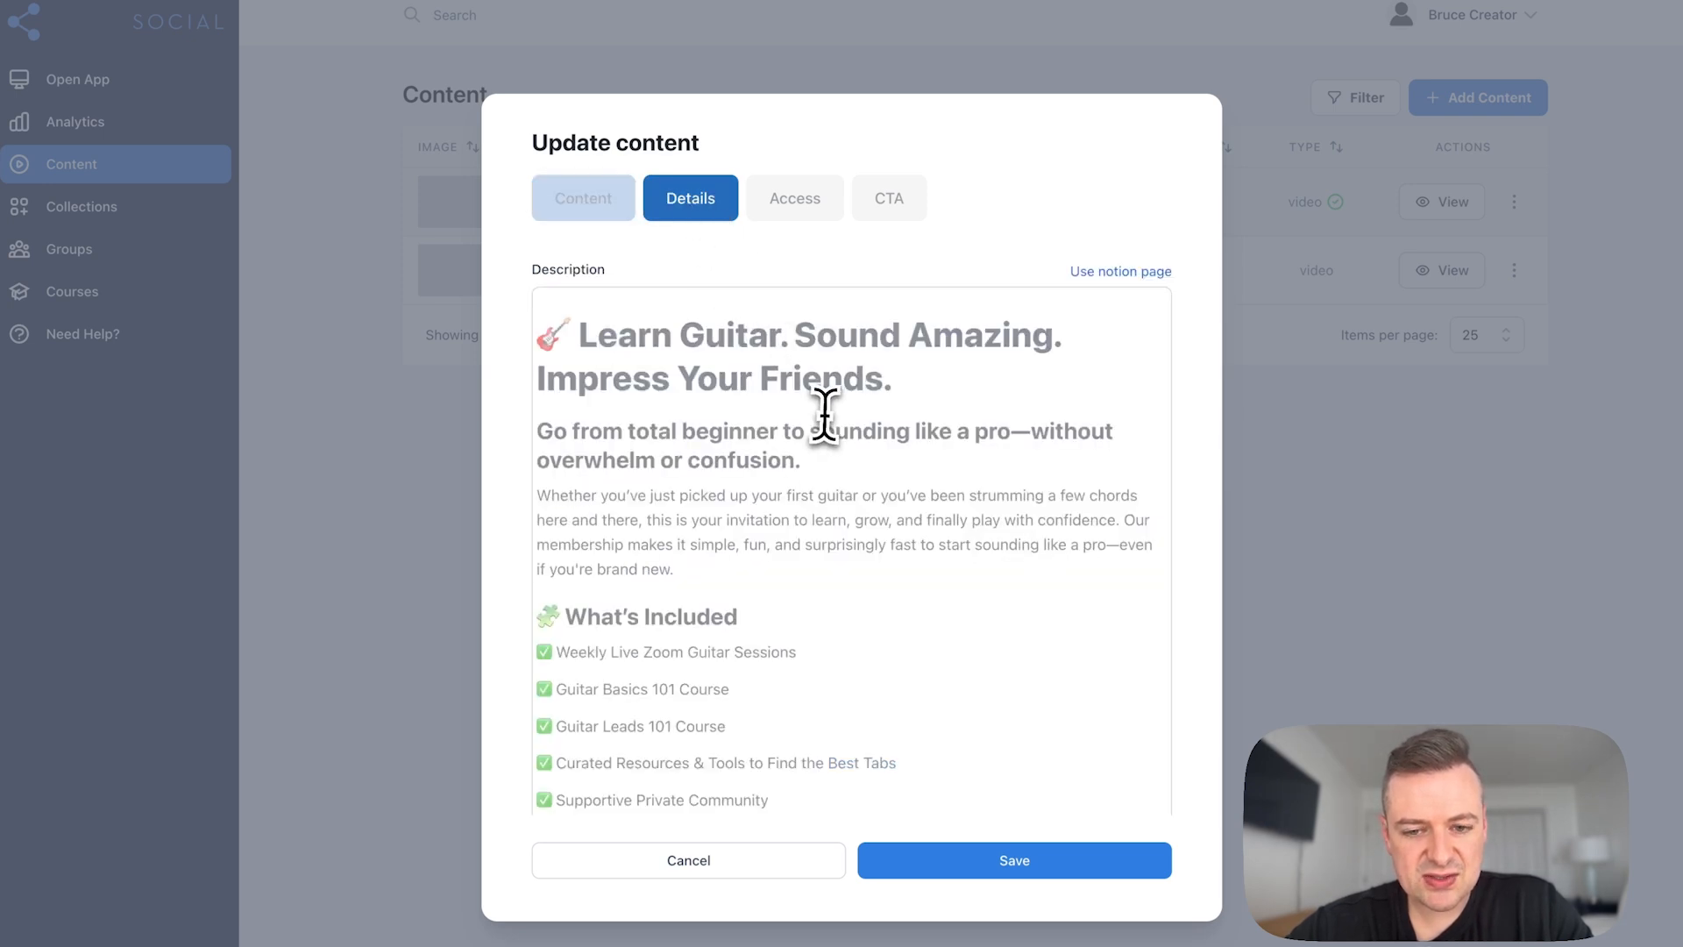
scroll(827, 416, down, 2)
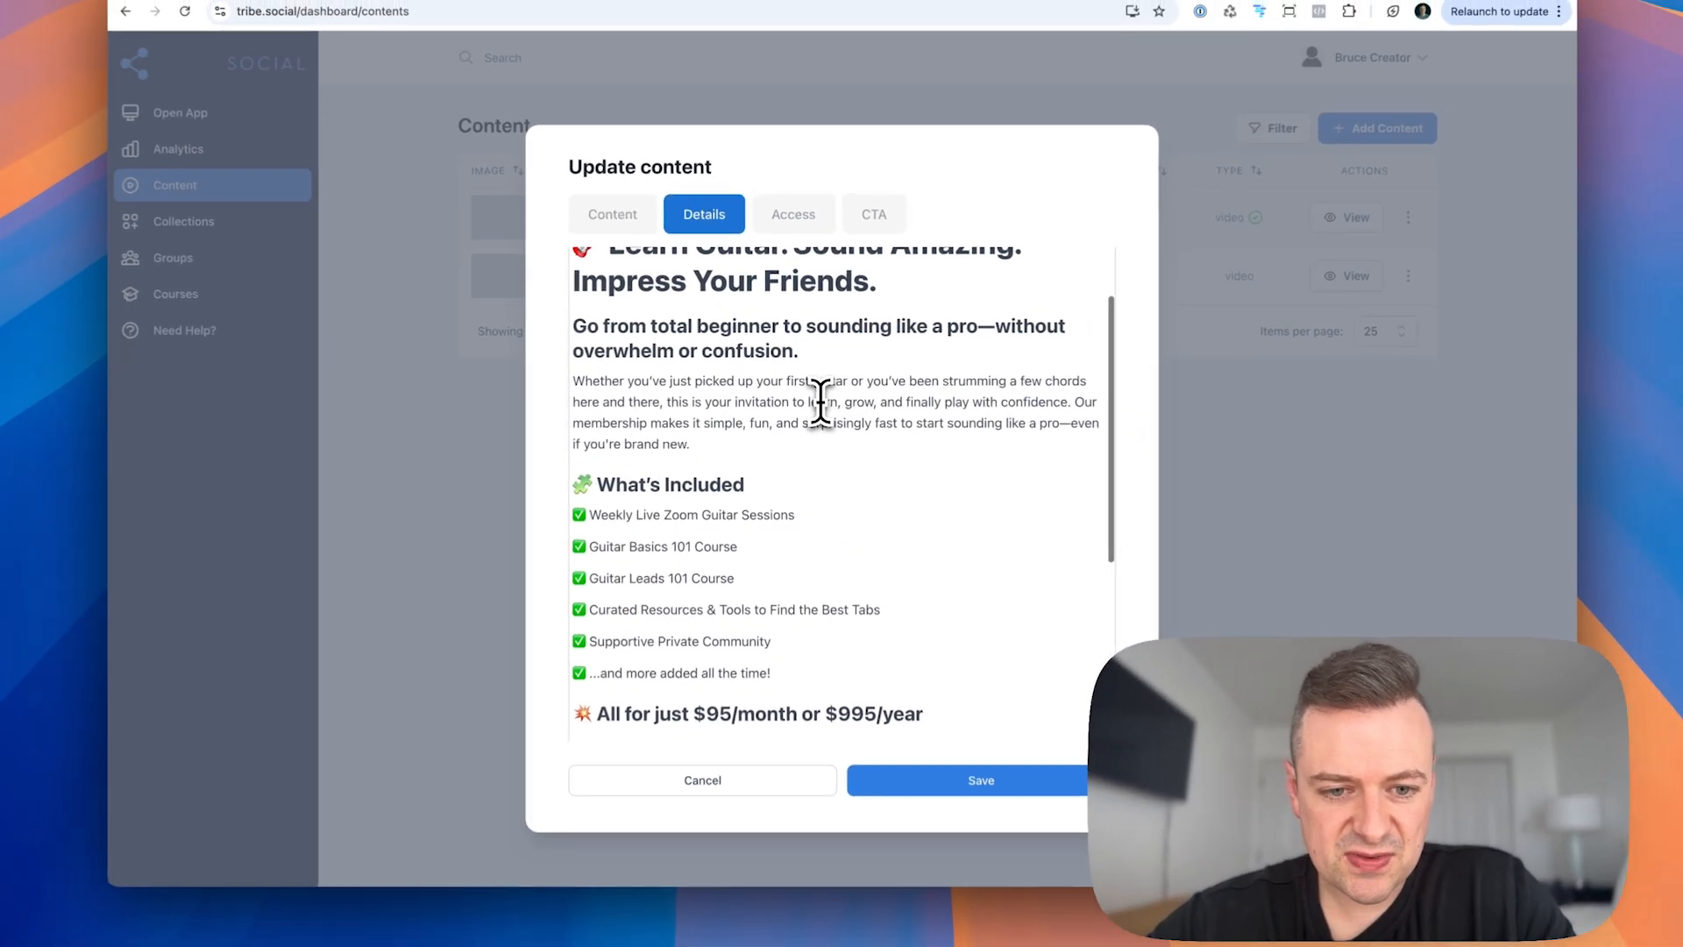
scroll(819, 401, up, 1)
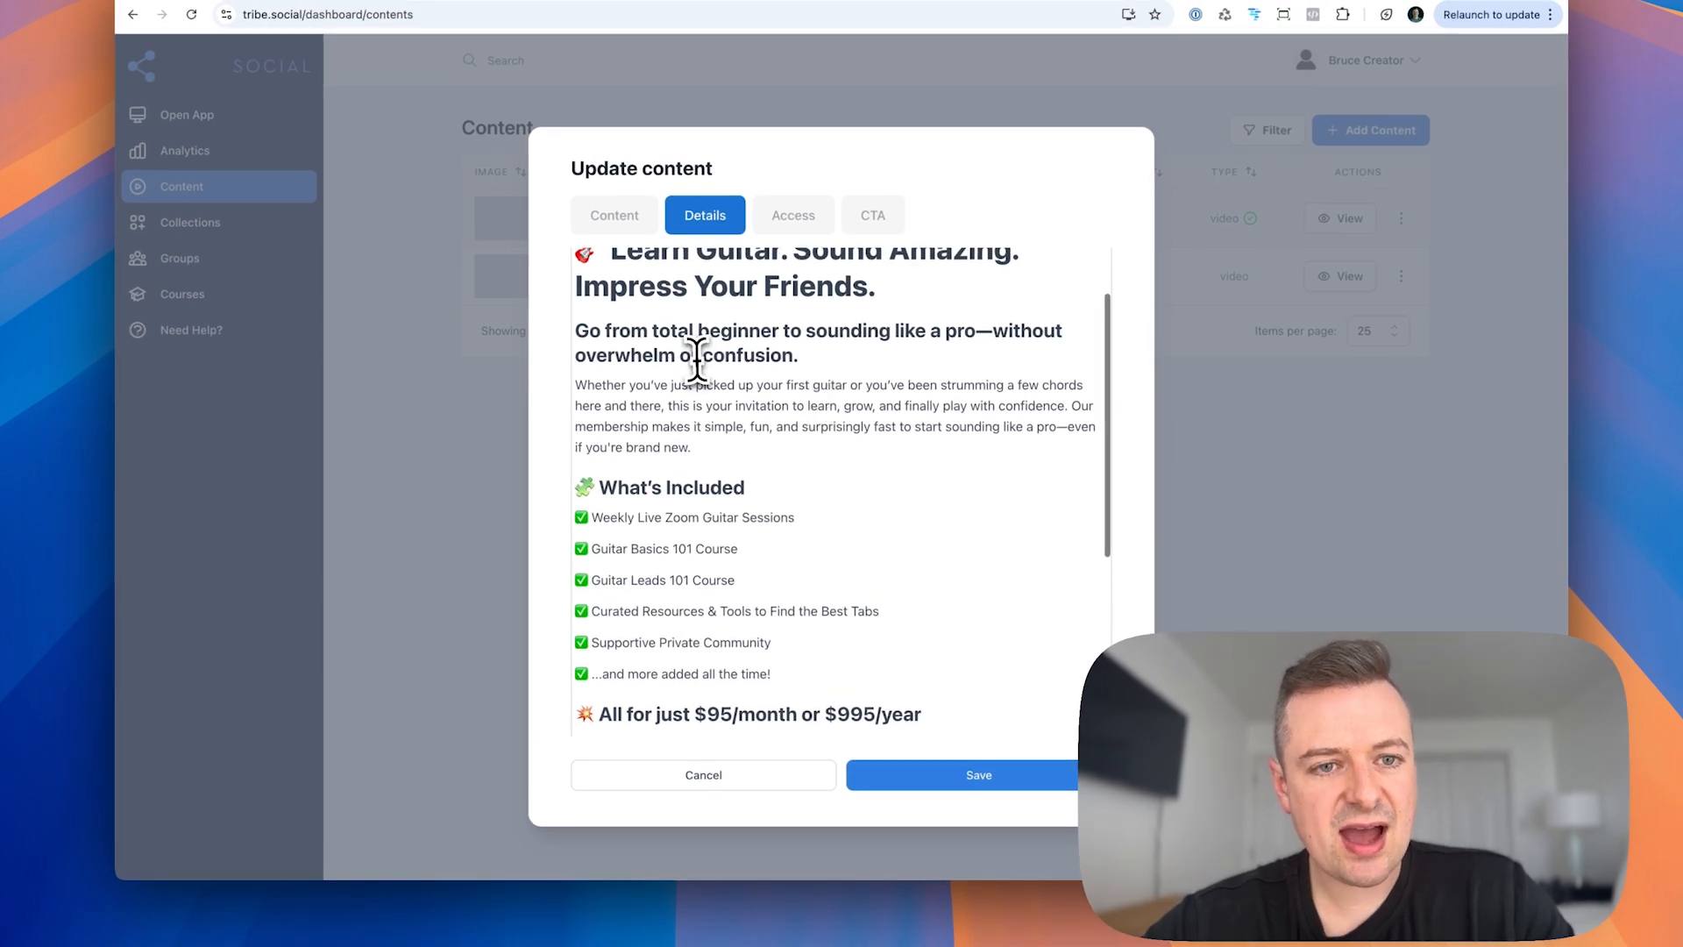
scroll(696, 359, up, 2)
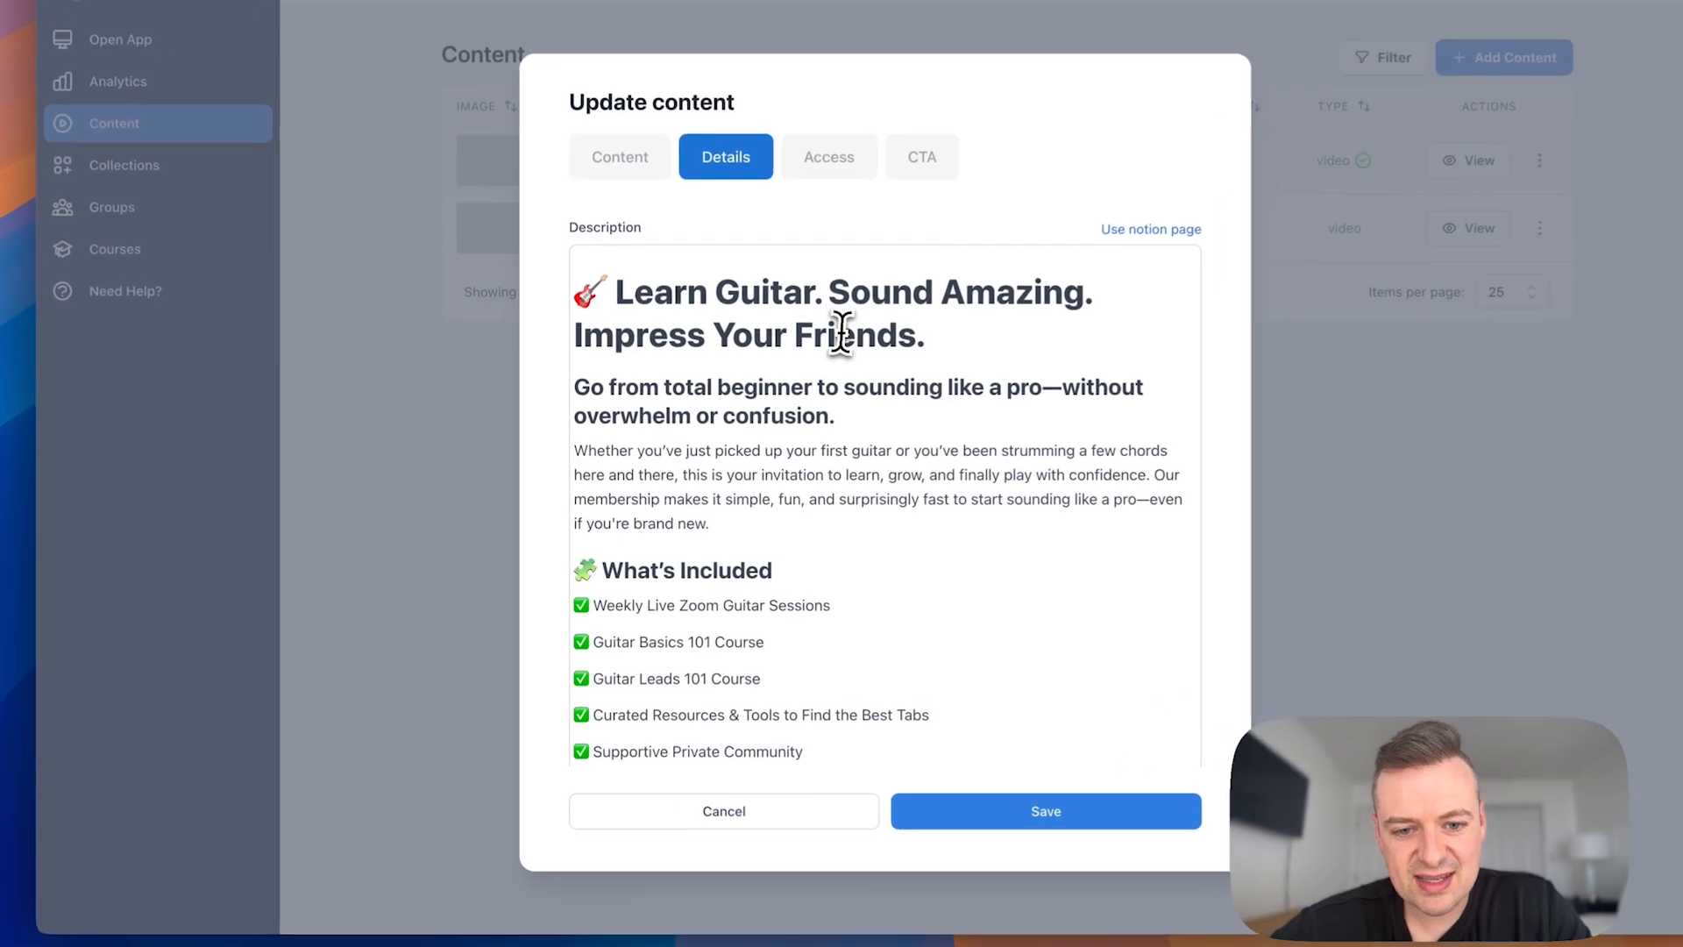
drag(811, 379, 816, 516)
scroll(816, 515, down, 1)
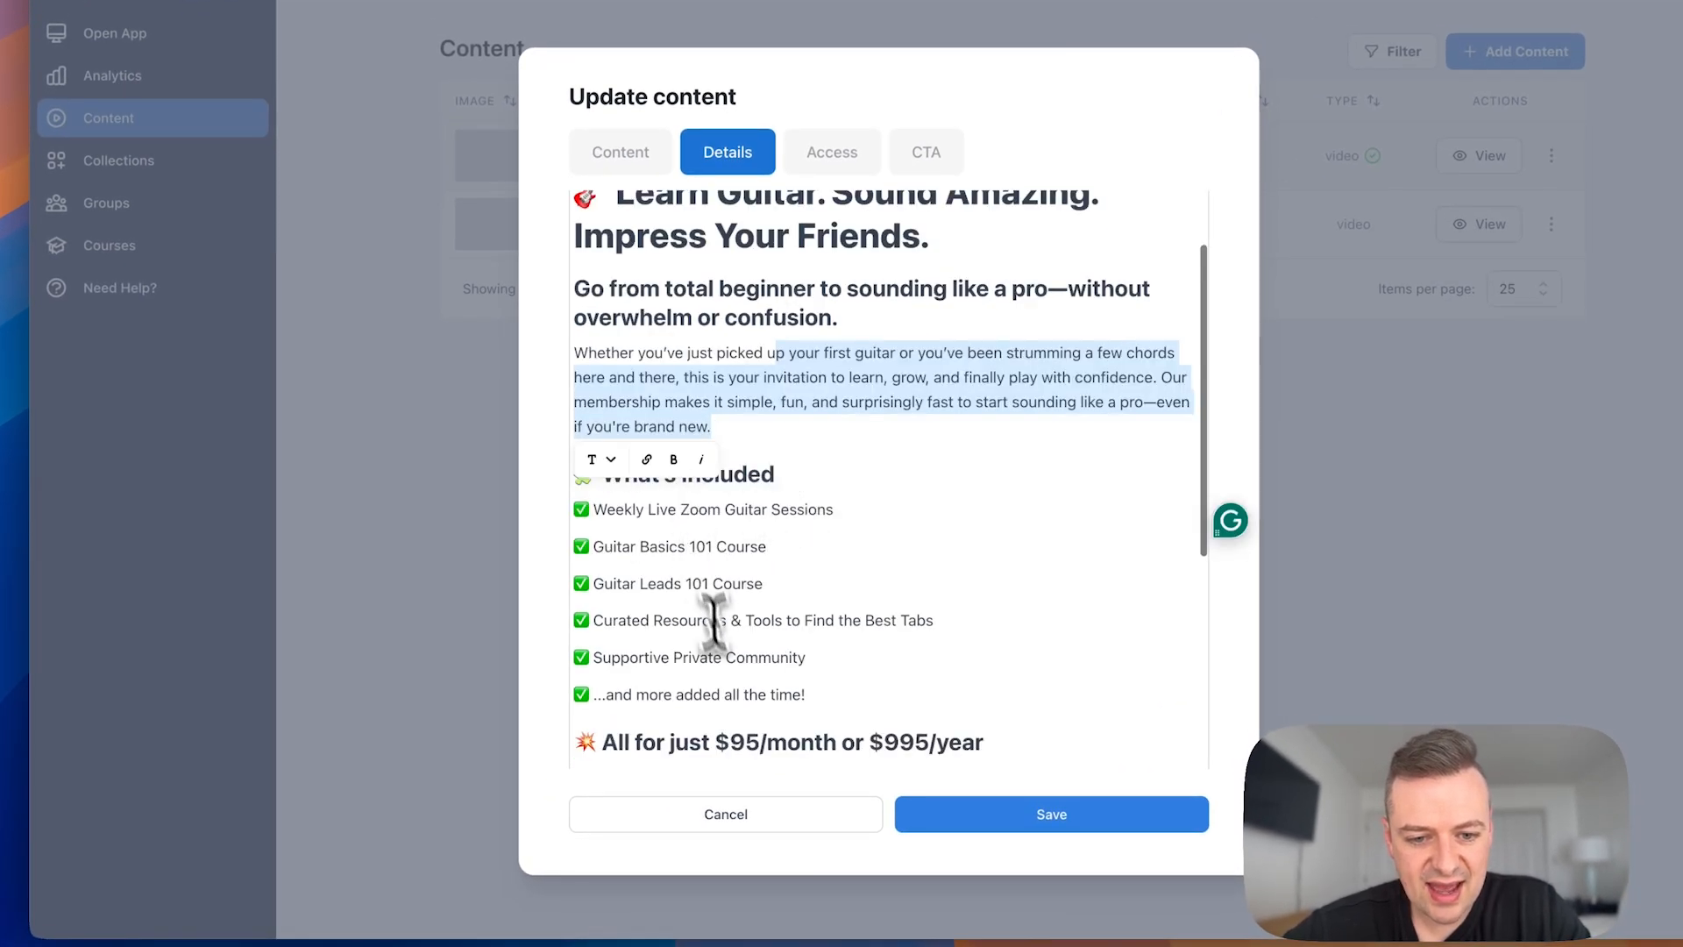
scroll(737, 455, down, 2)
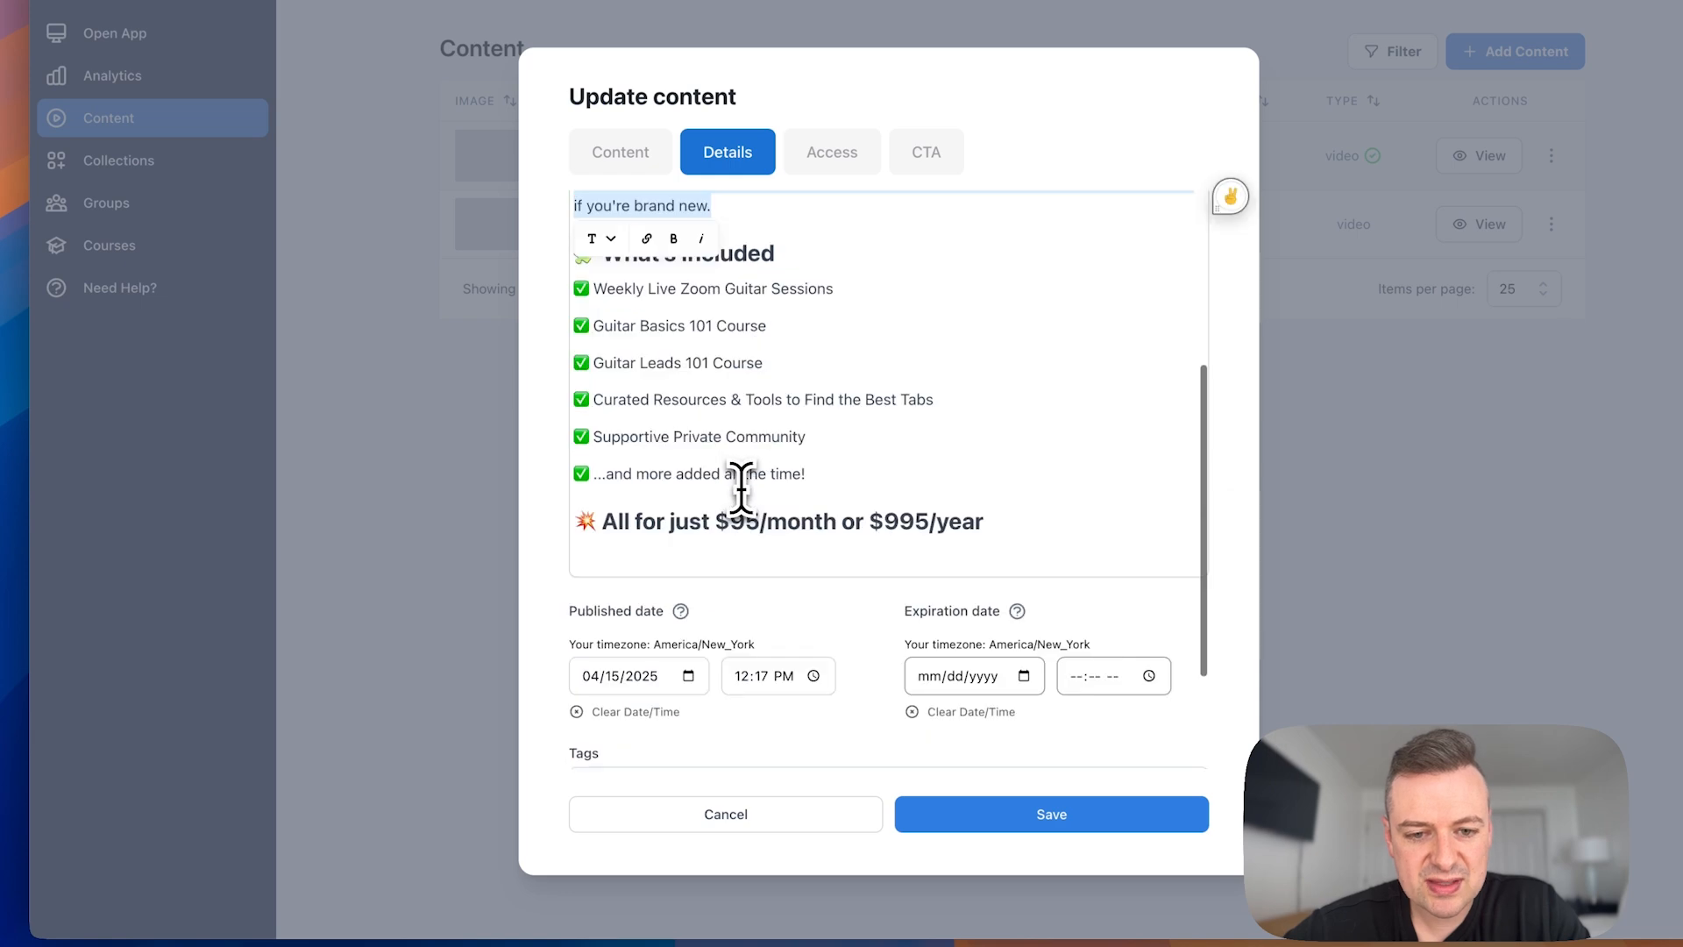
scroll(744, 427, up, 2)
click(744, 427)
key(Return)
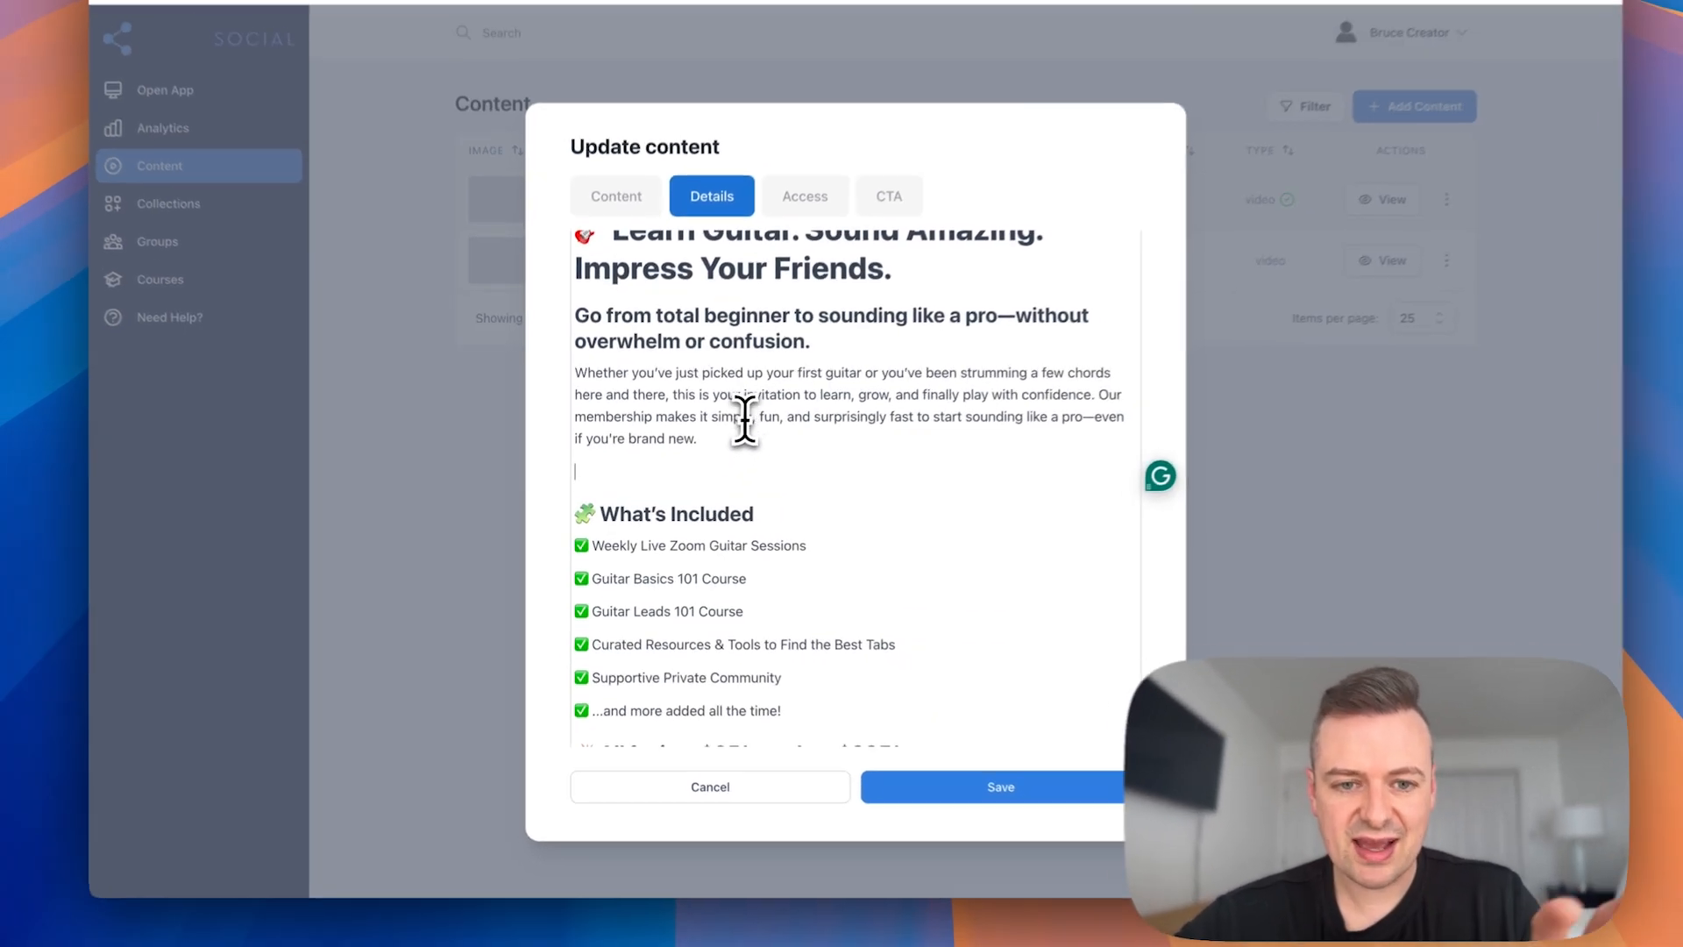
key(BackSpace)
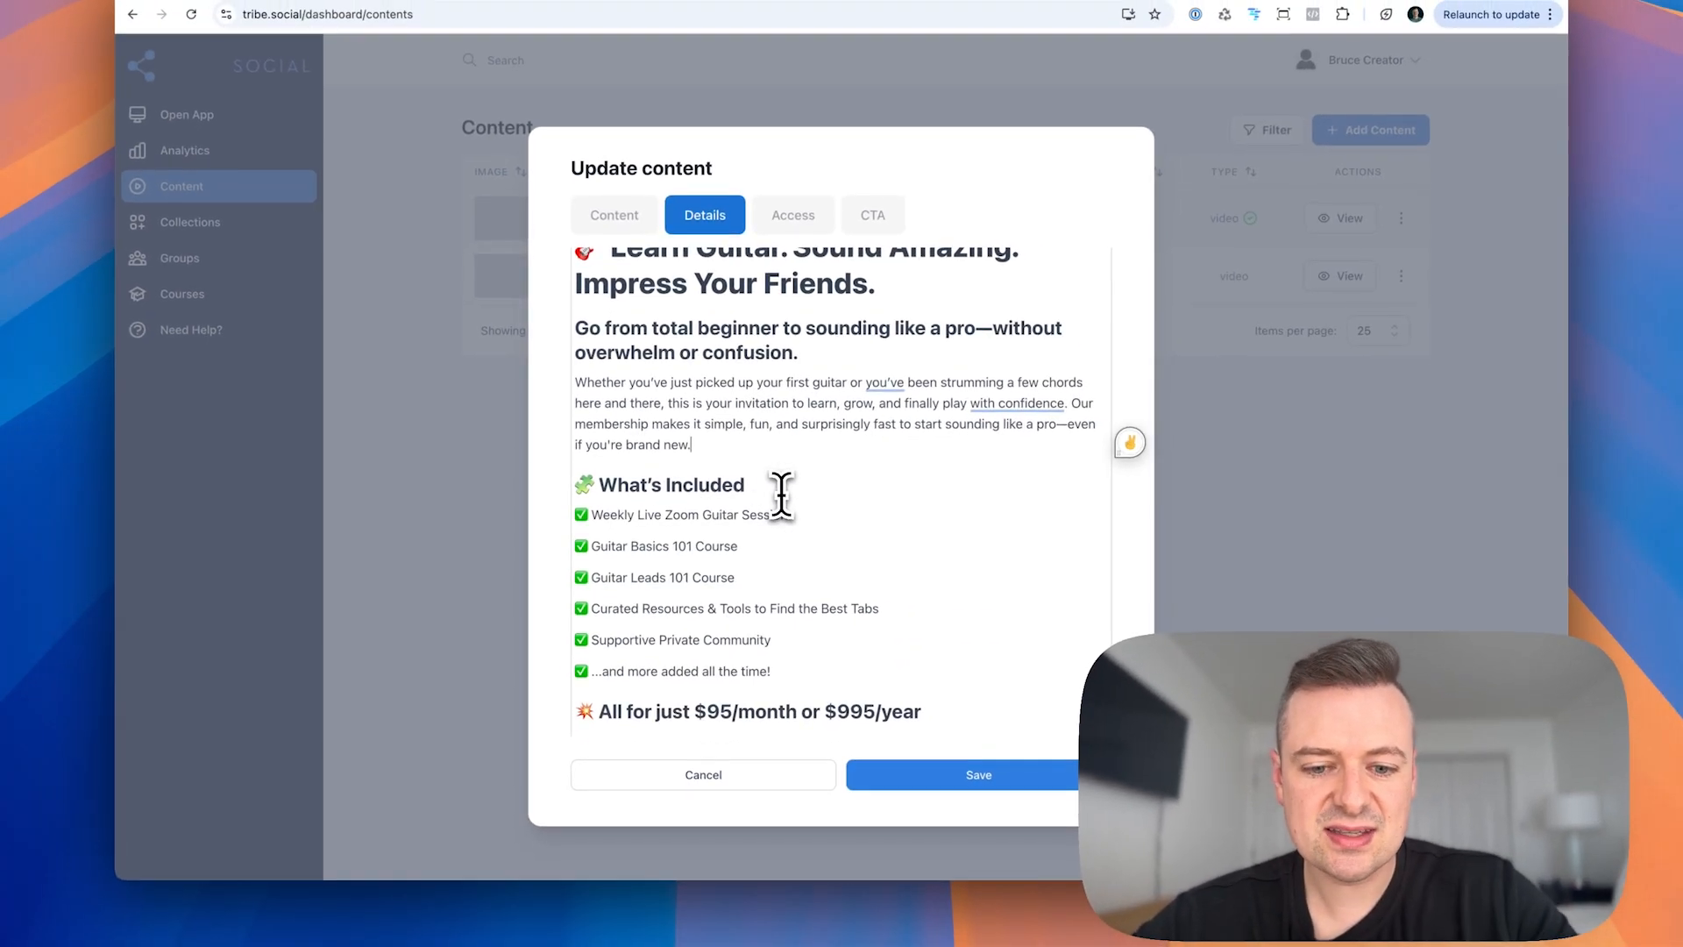
scroll(776, 439, down, 4)
scroll(701, 456, up, 5)
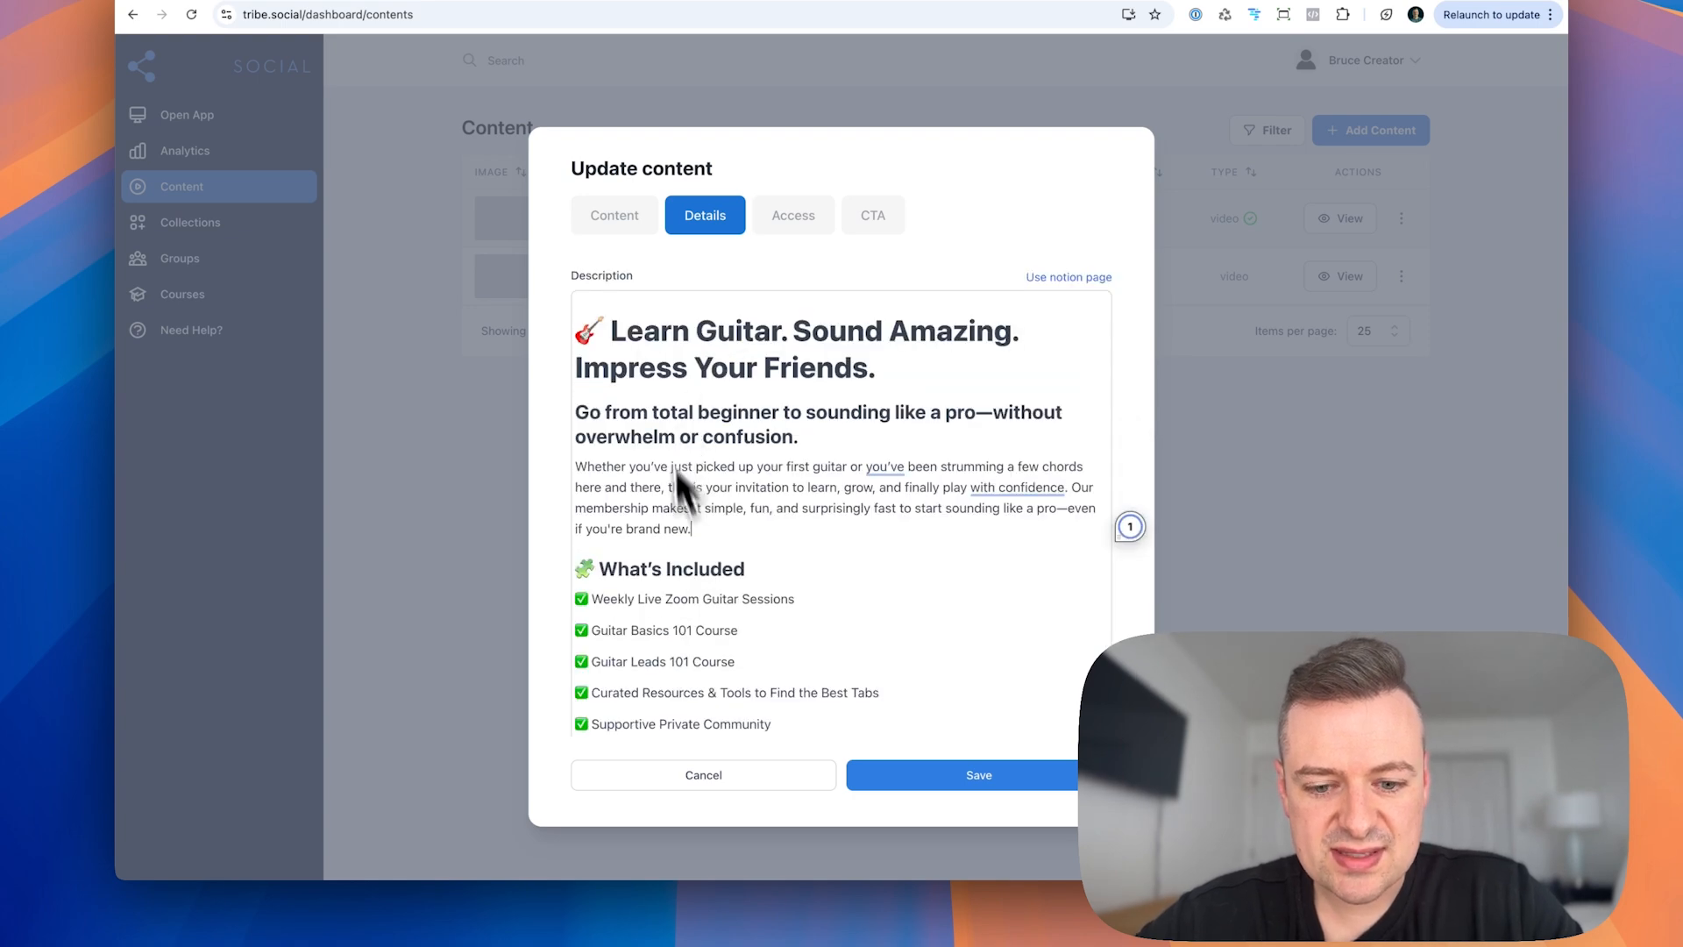
Step: Leave the content editor, set "Guitar Tutorial Landing Page" as the about content of the Guitar Tutorials group, and save the group
click(821, 798)
click(165, 149)
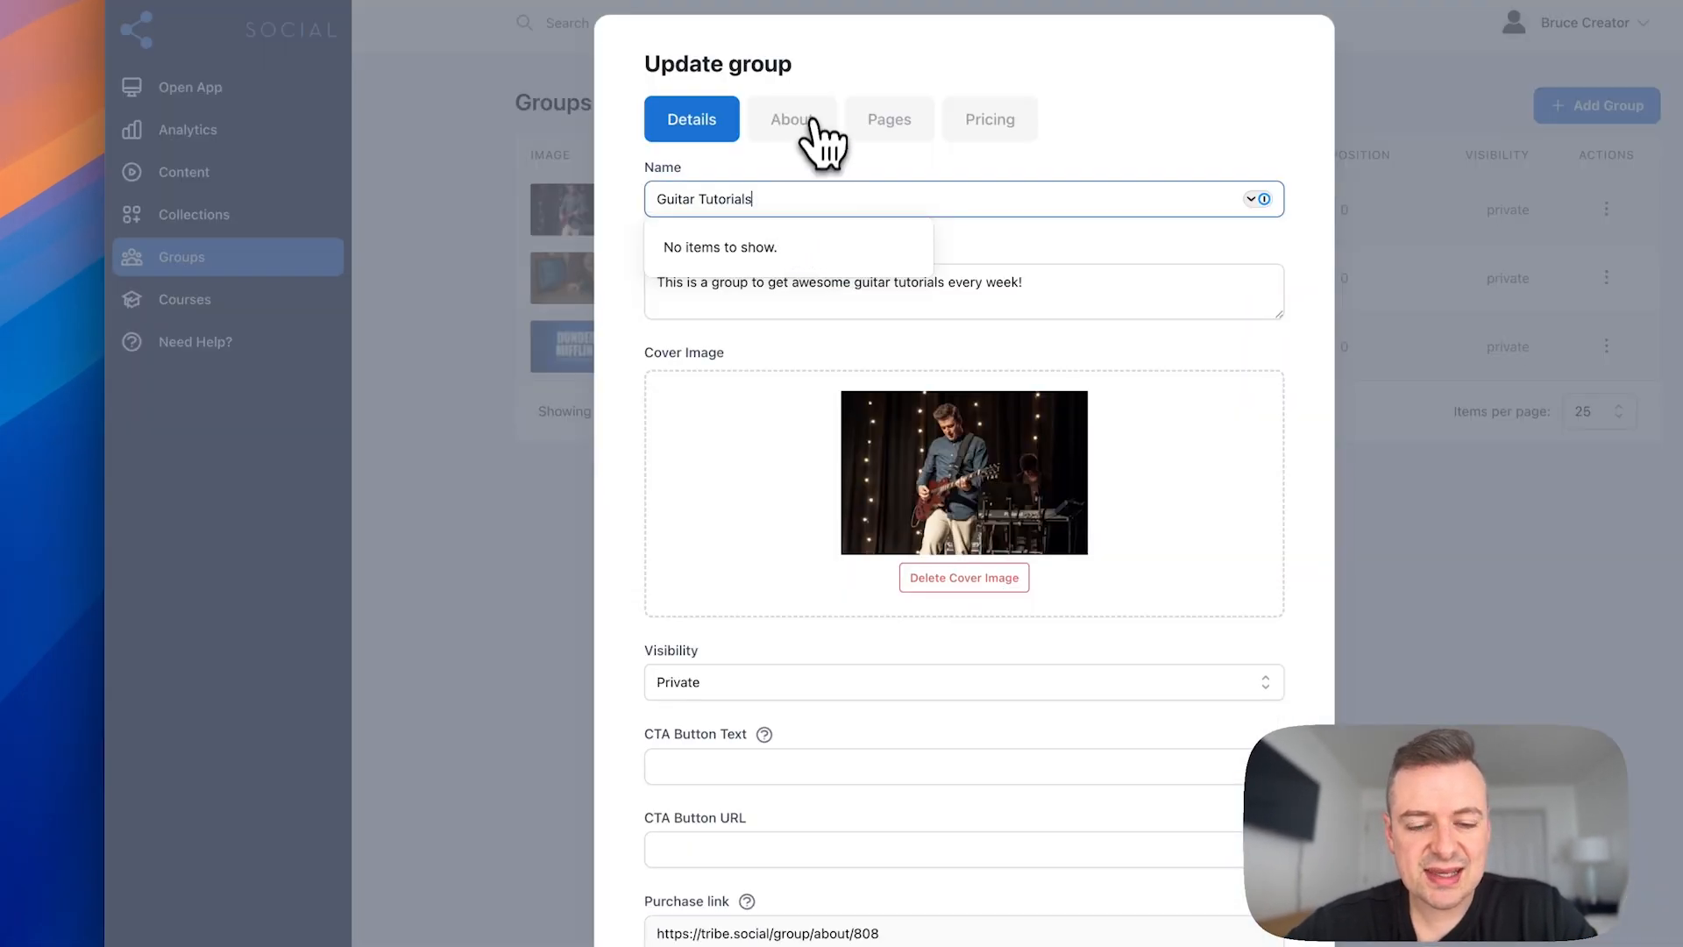
click(807, 132)
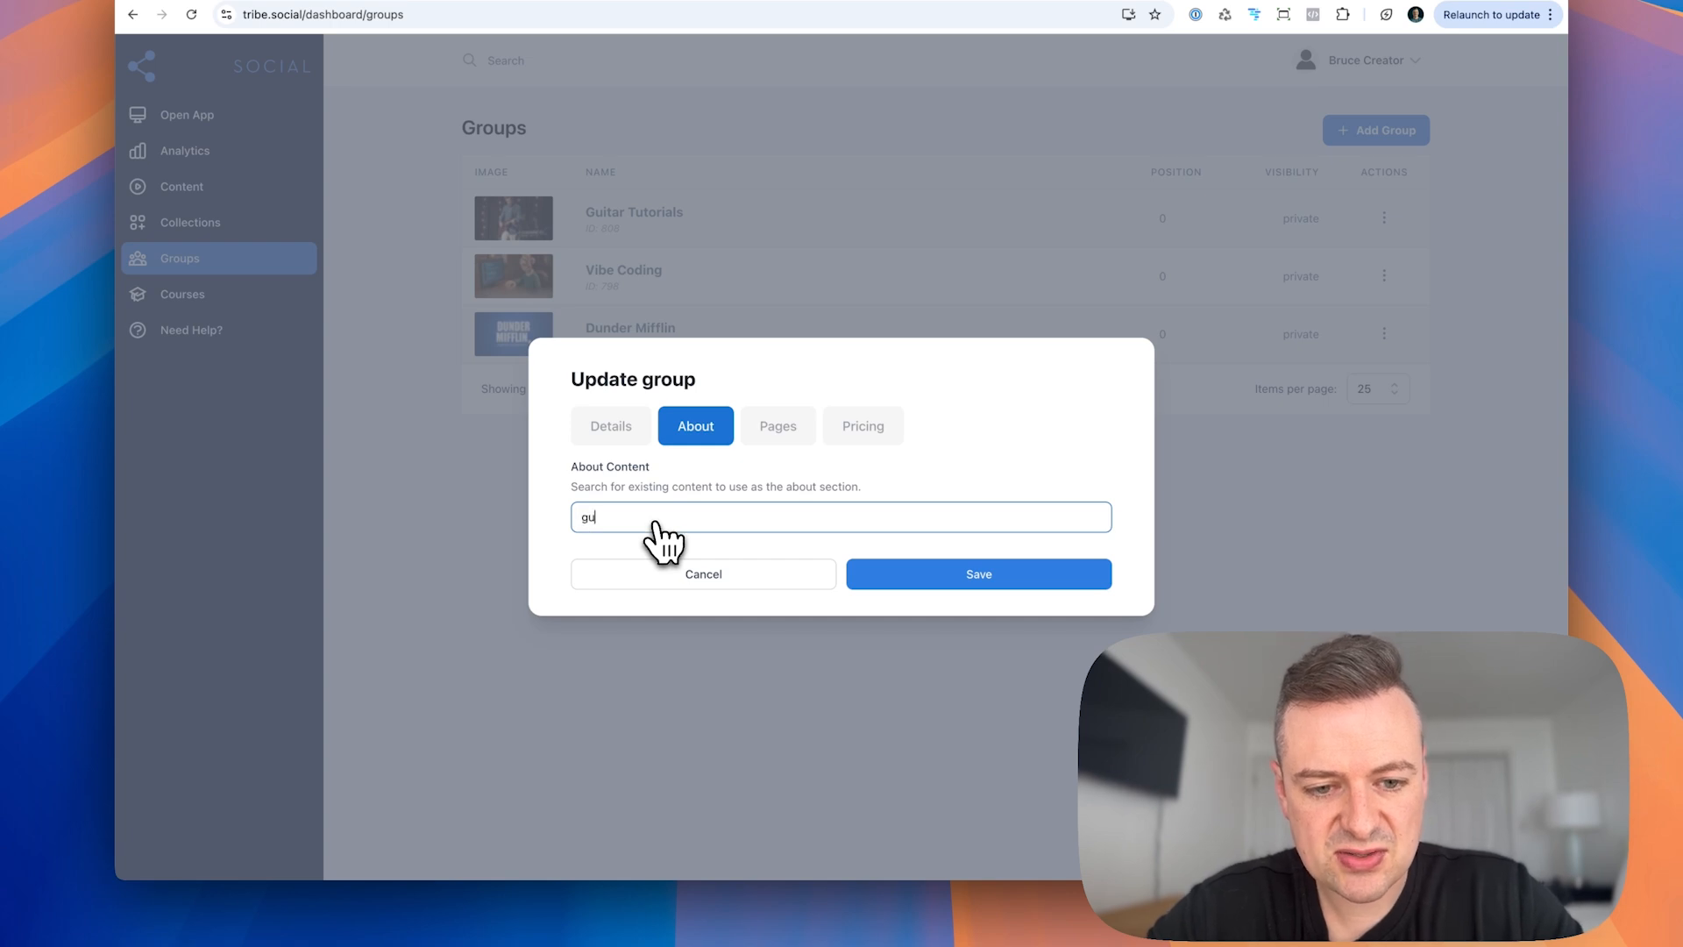
text(gui)
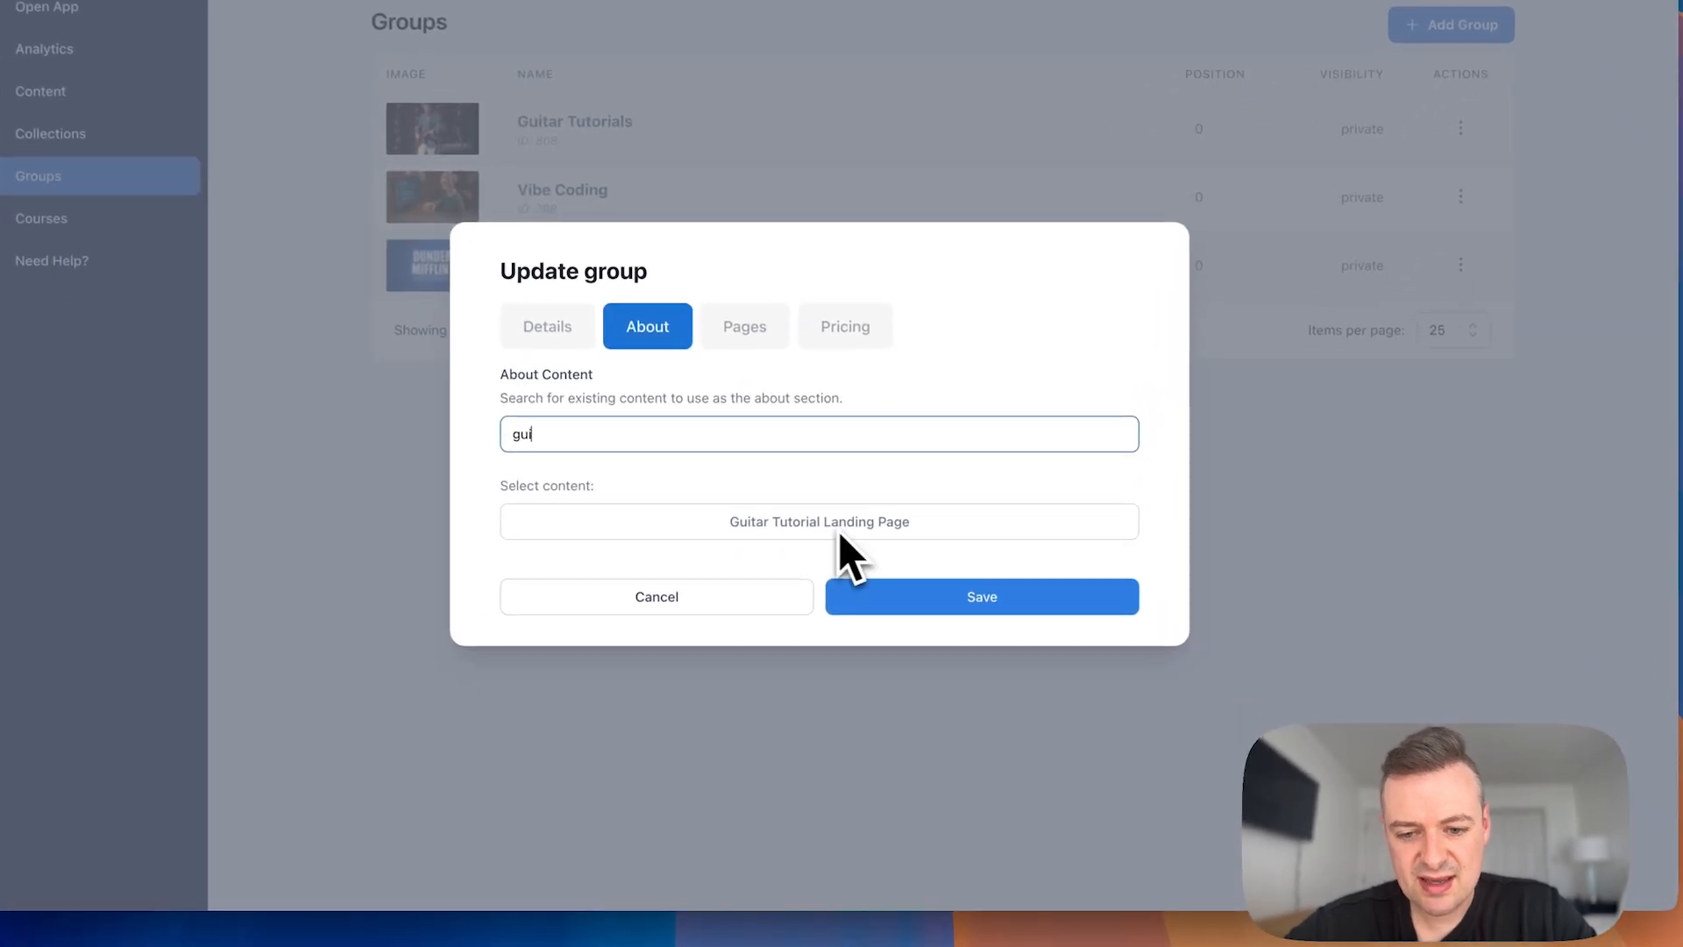
click(948, 533)
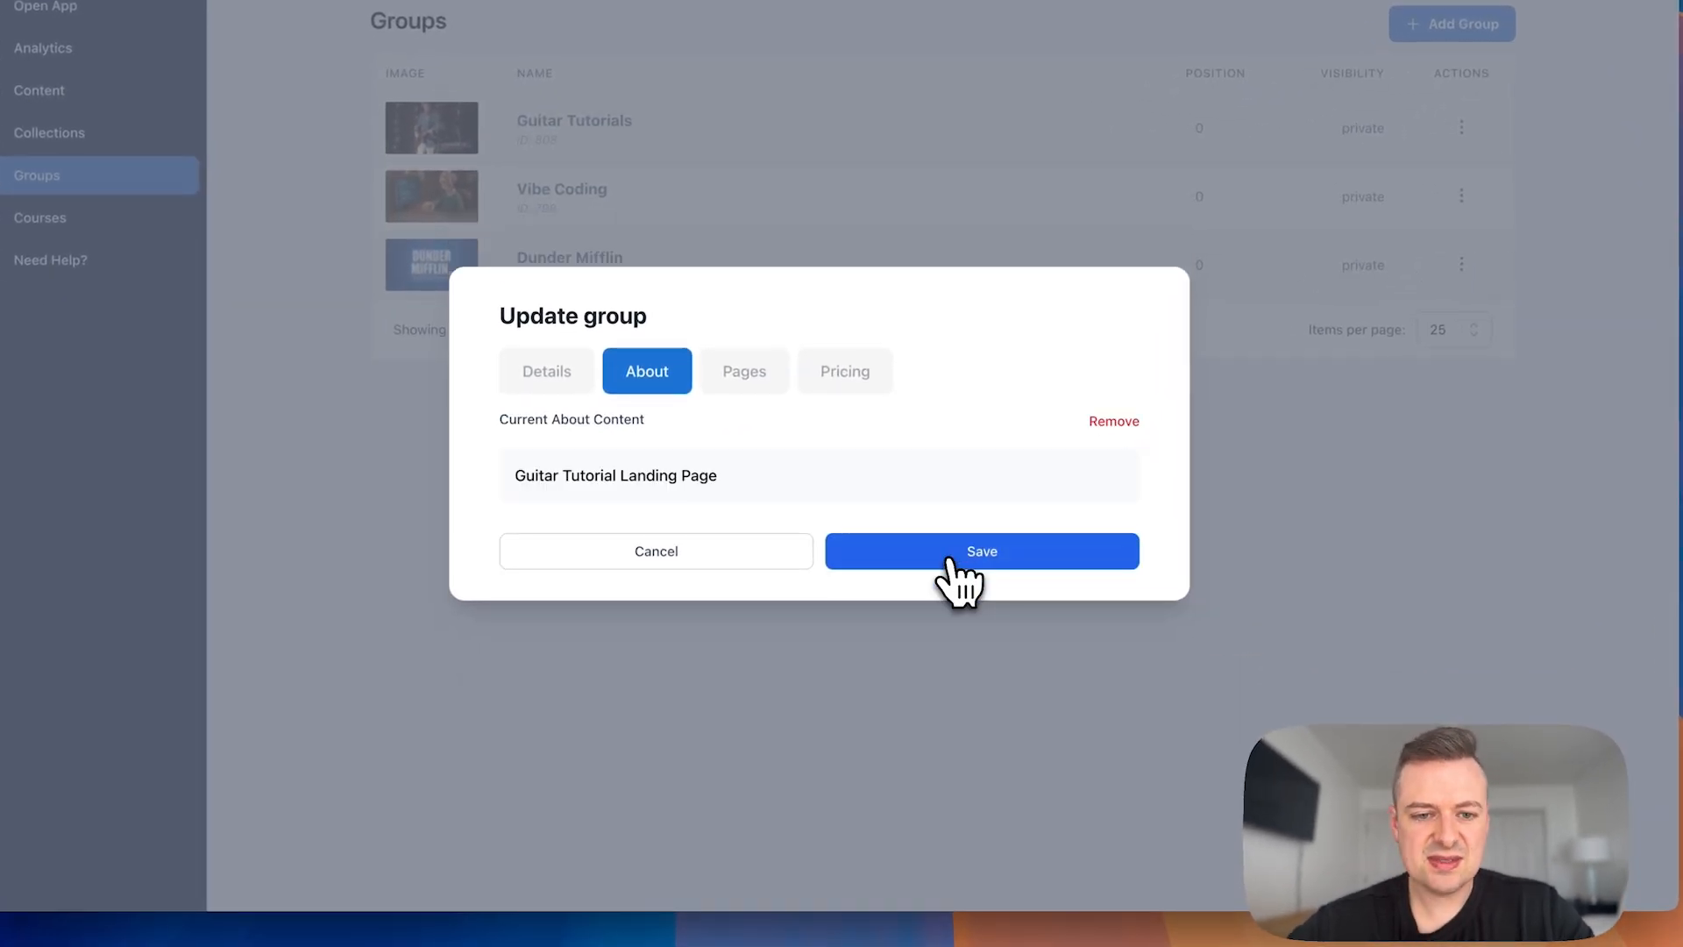
click(949, 561)
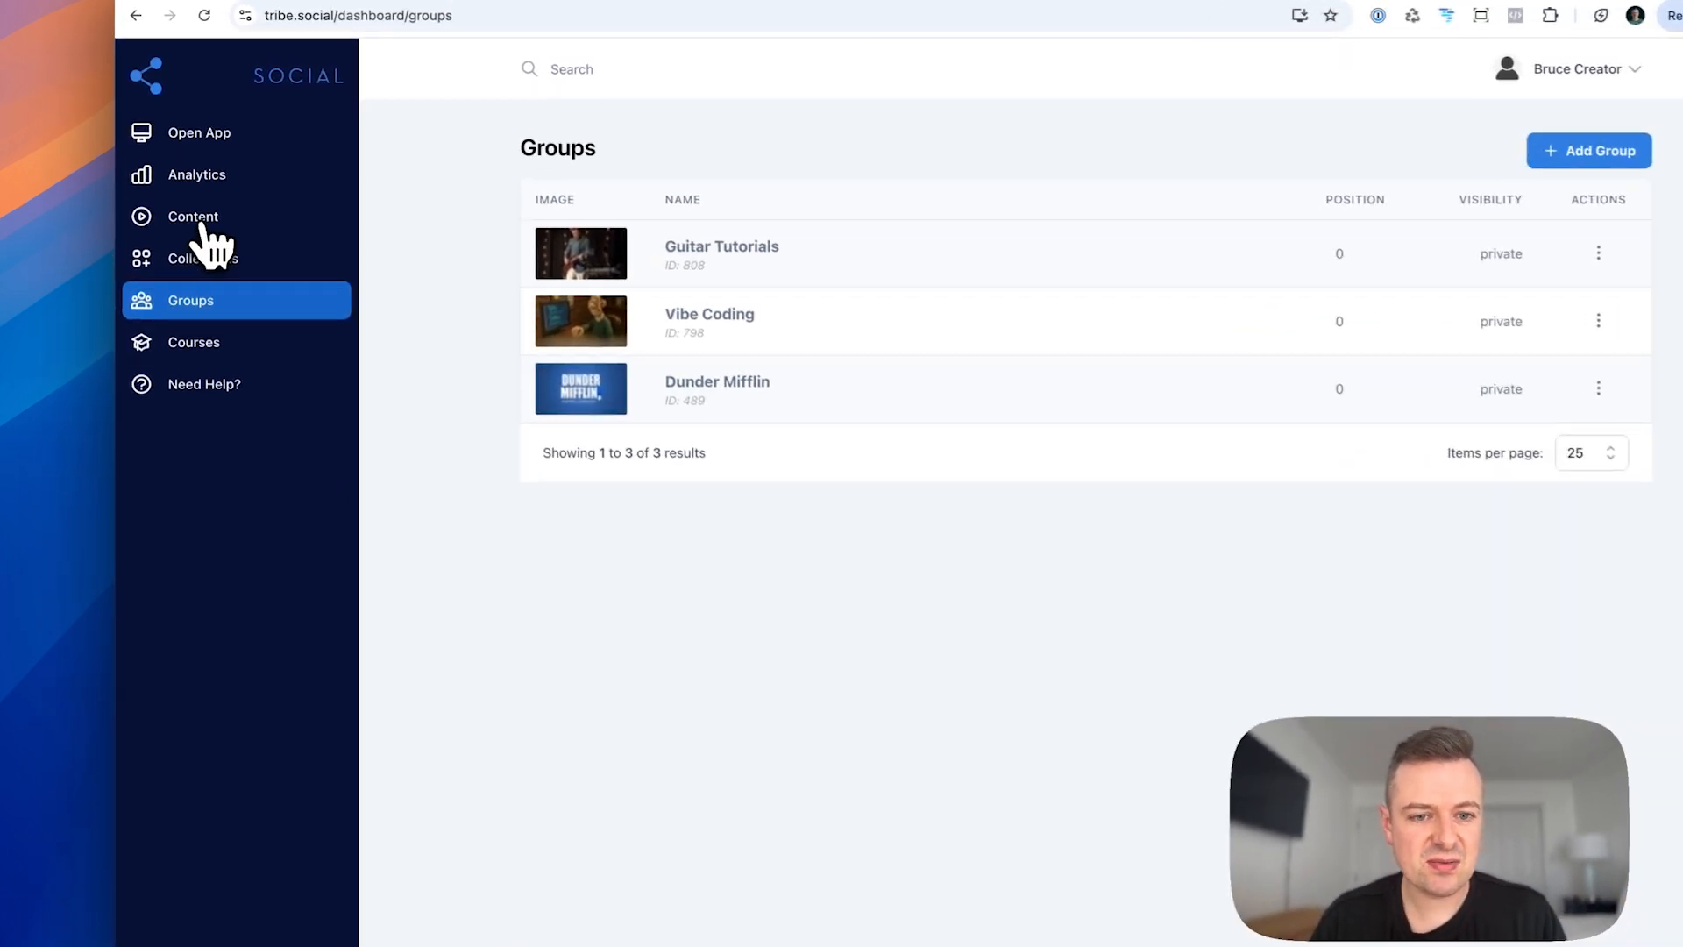
Step: Create video content titled "Guitar Tutorial Landing Page - v2" with "TEST" ending its headline, and select it as the Guitar Tutorials group's about content
click(195, 220)
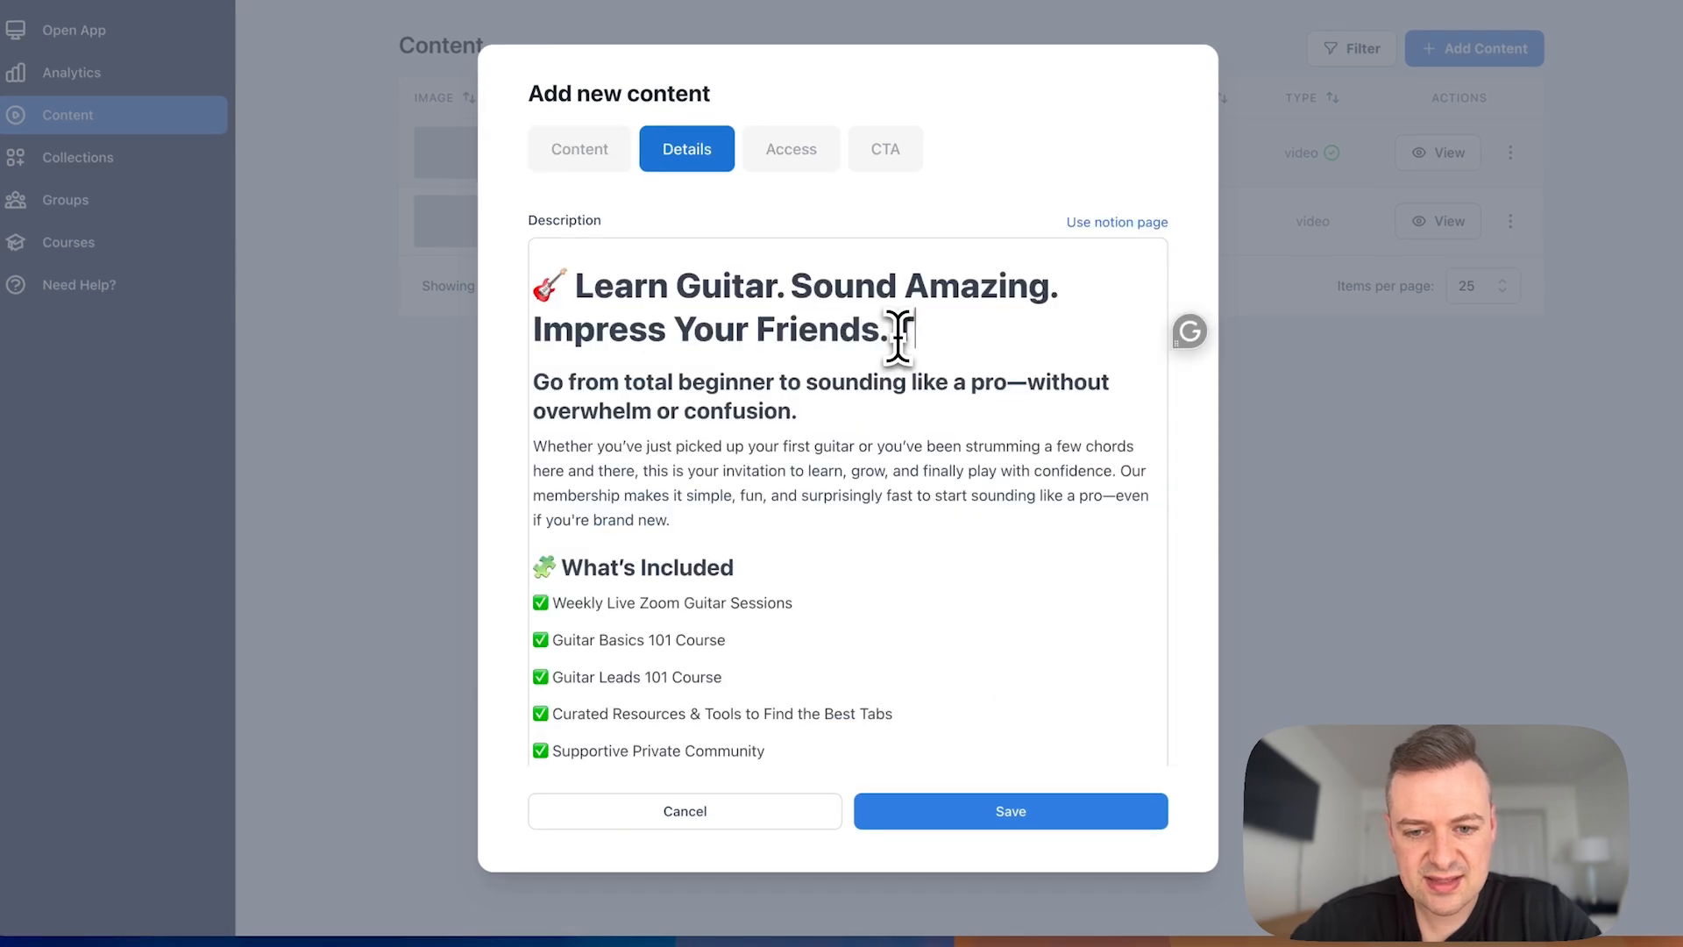
text(T)
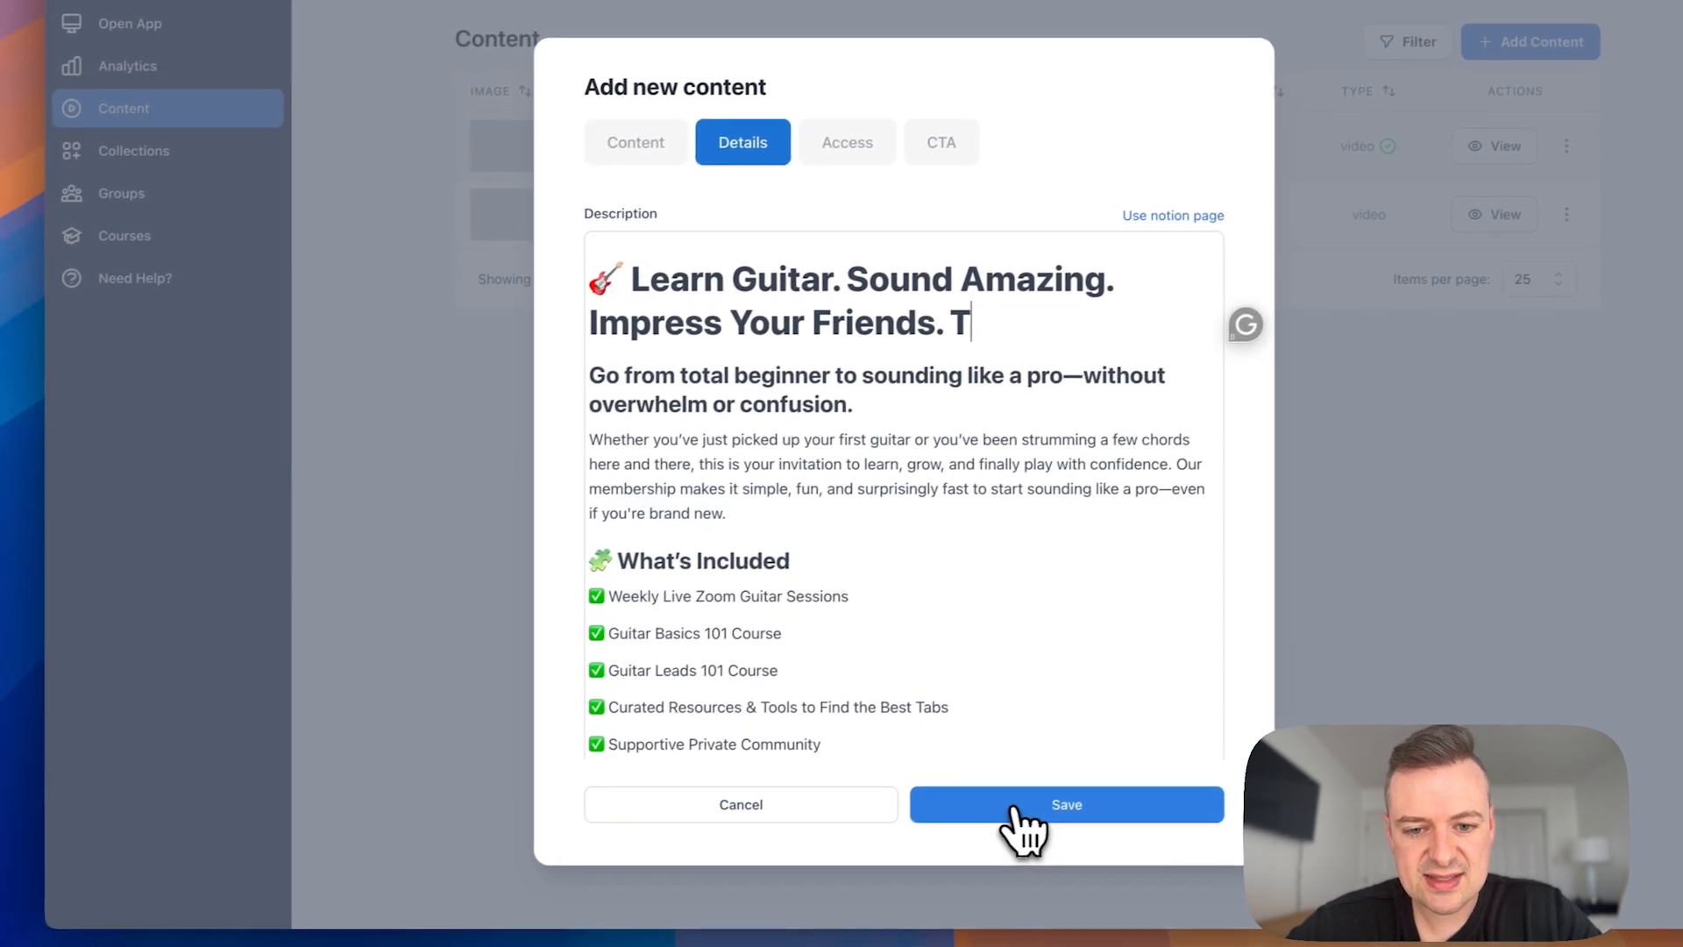
text(EST)
click(1015, 808)
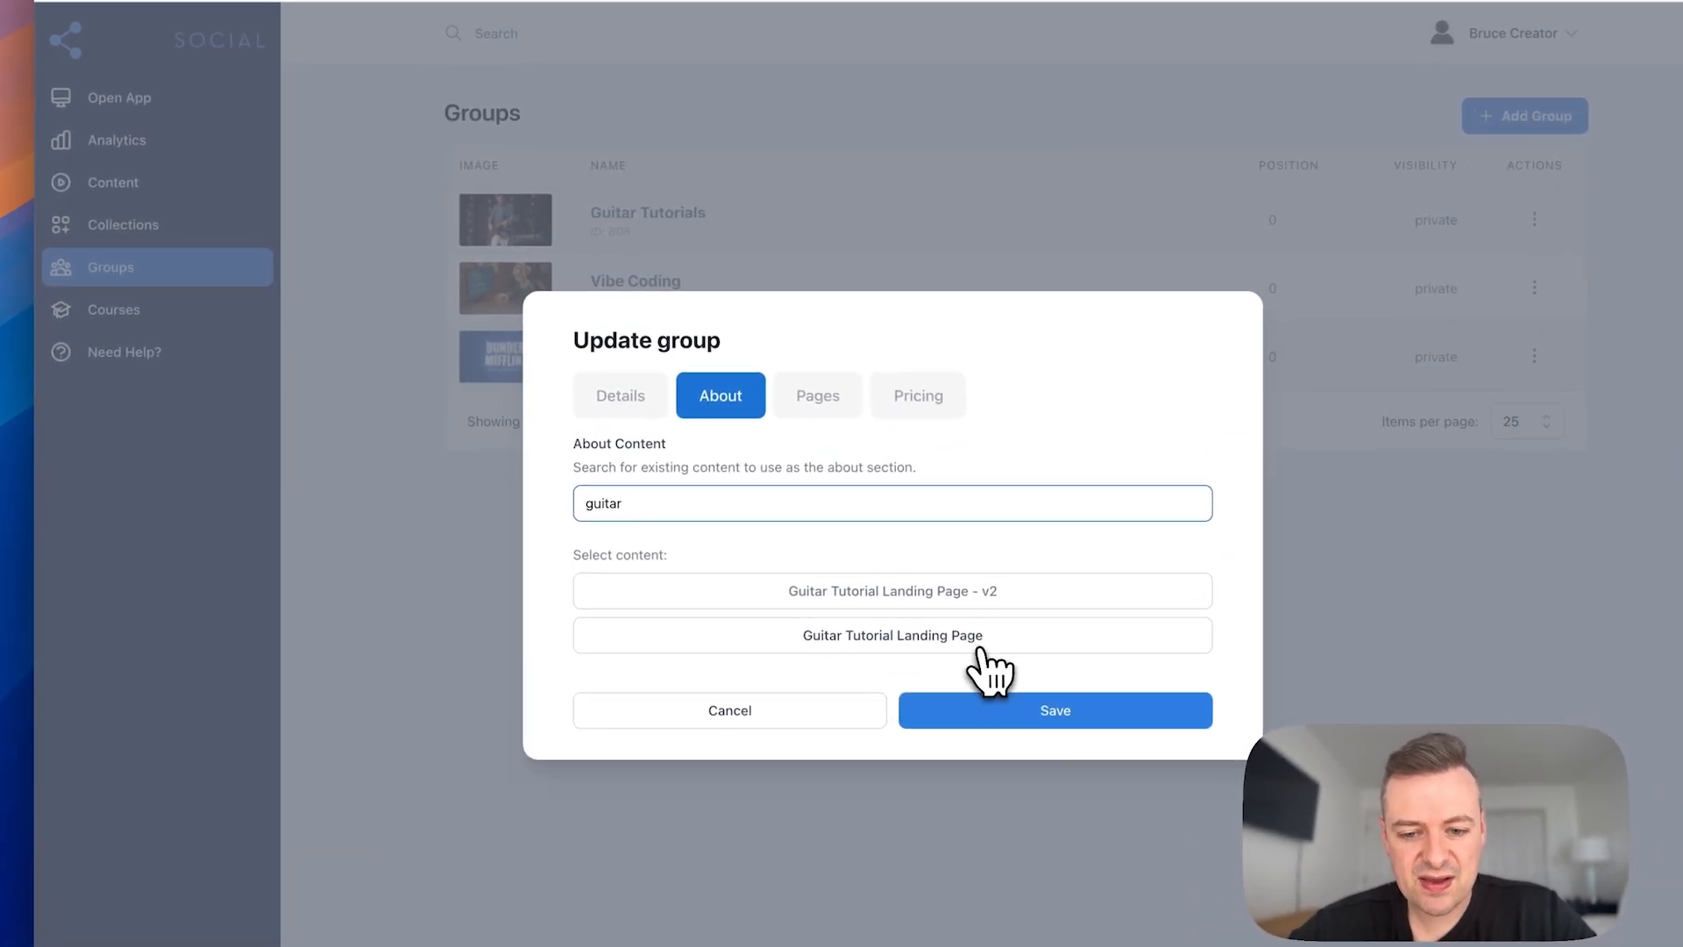
click(916, 605)
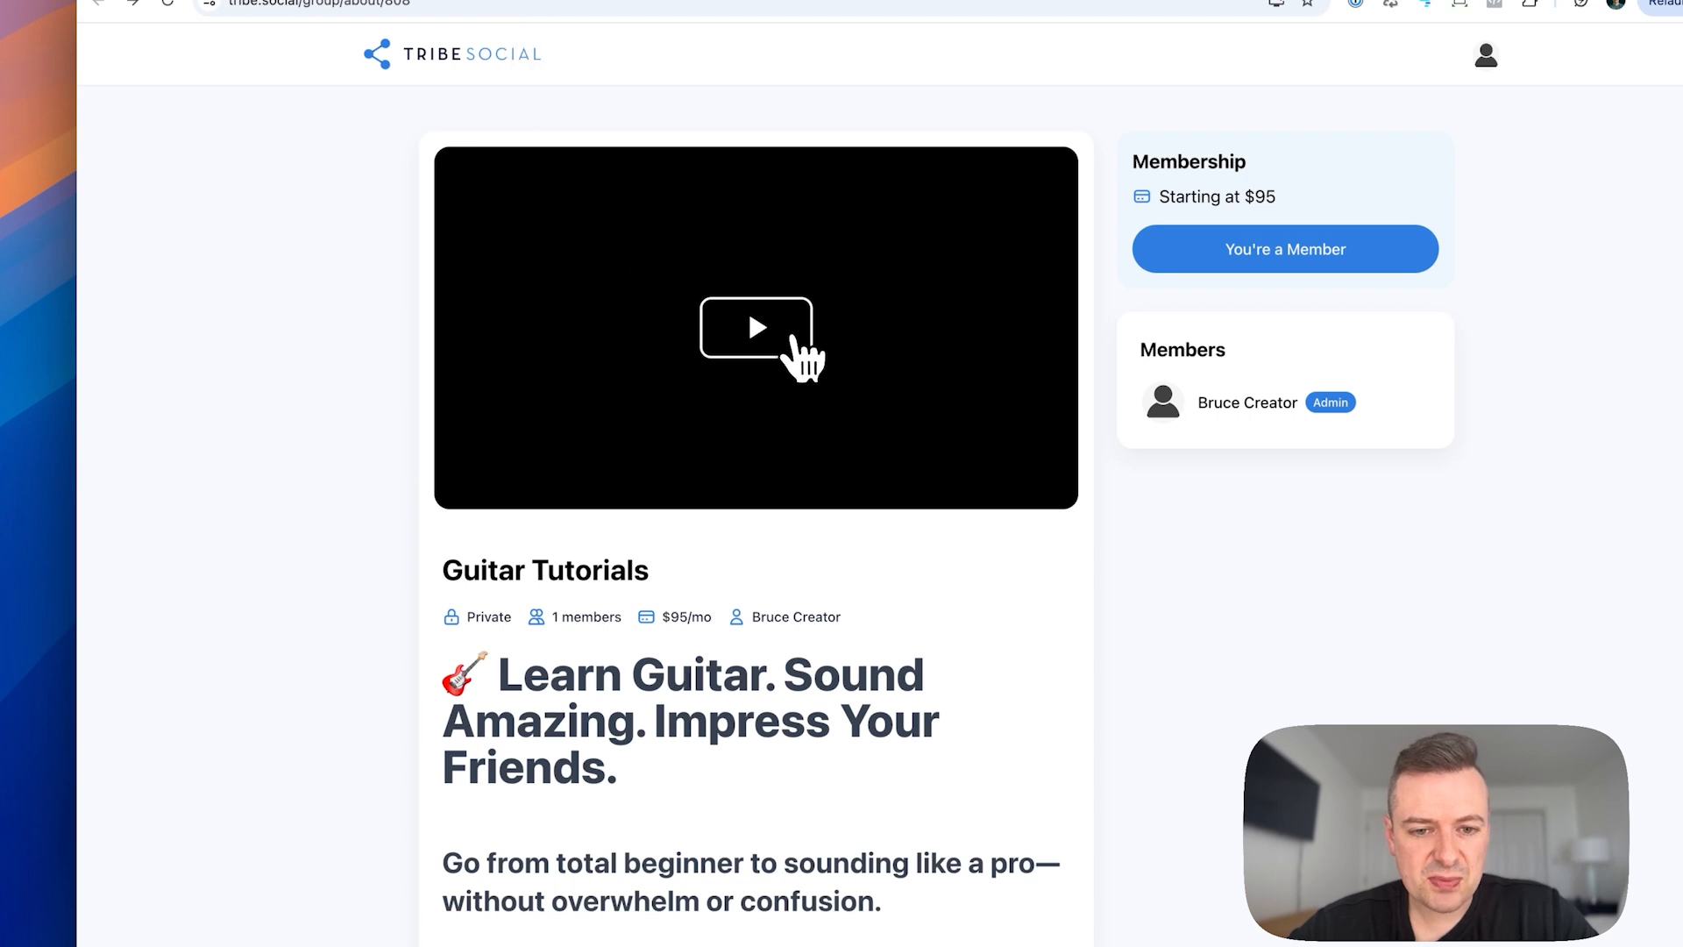
Step: Play the video on the Guitar Tutorials landing page and read through the description below it
click(794, 337)
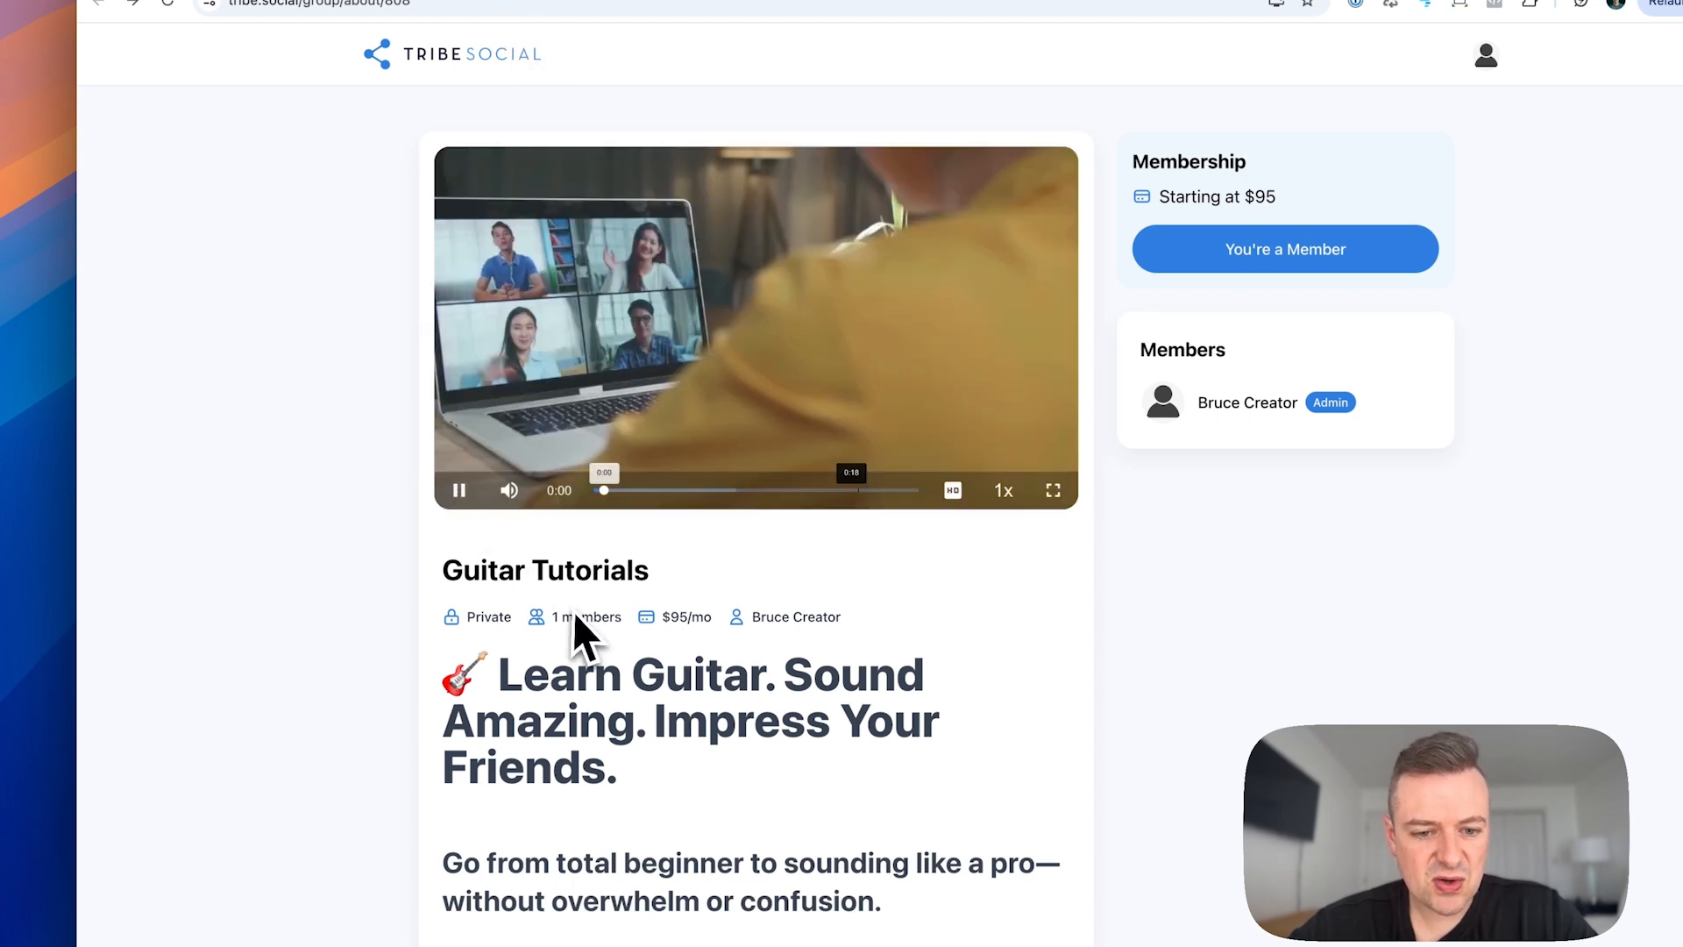
scroll(579, 633, down, 4)
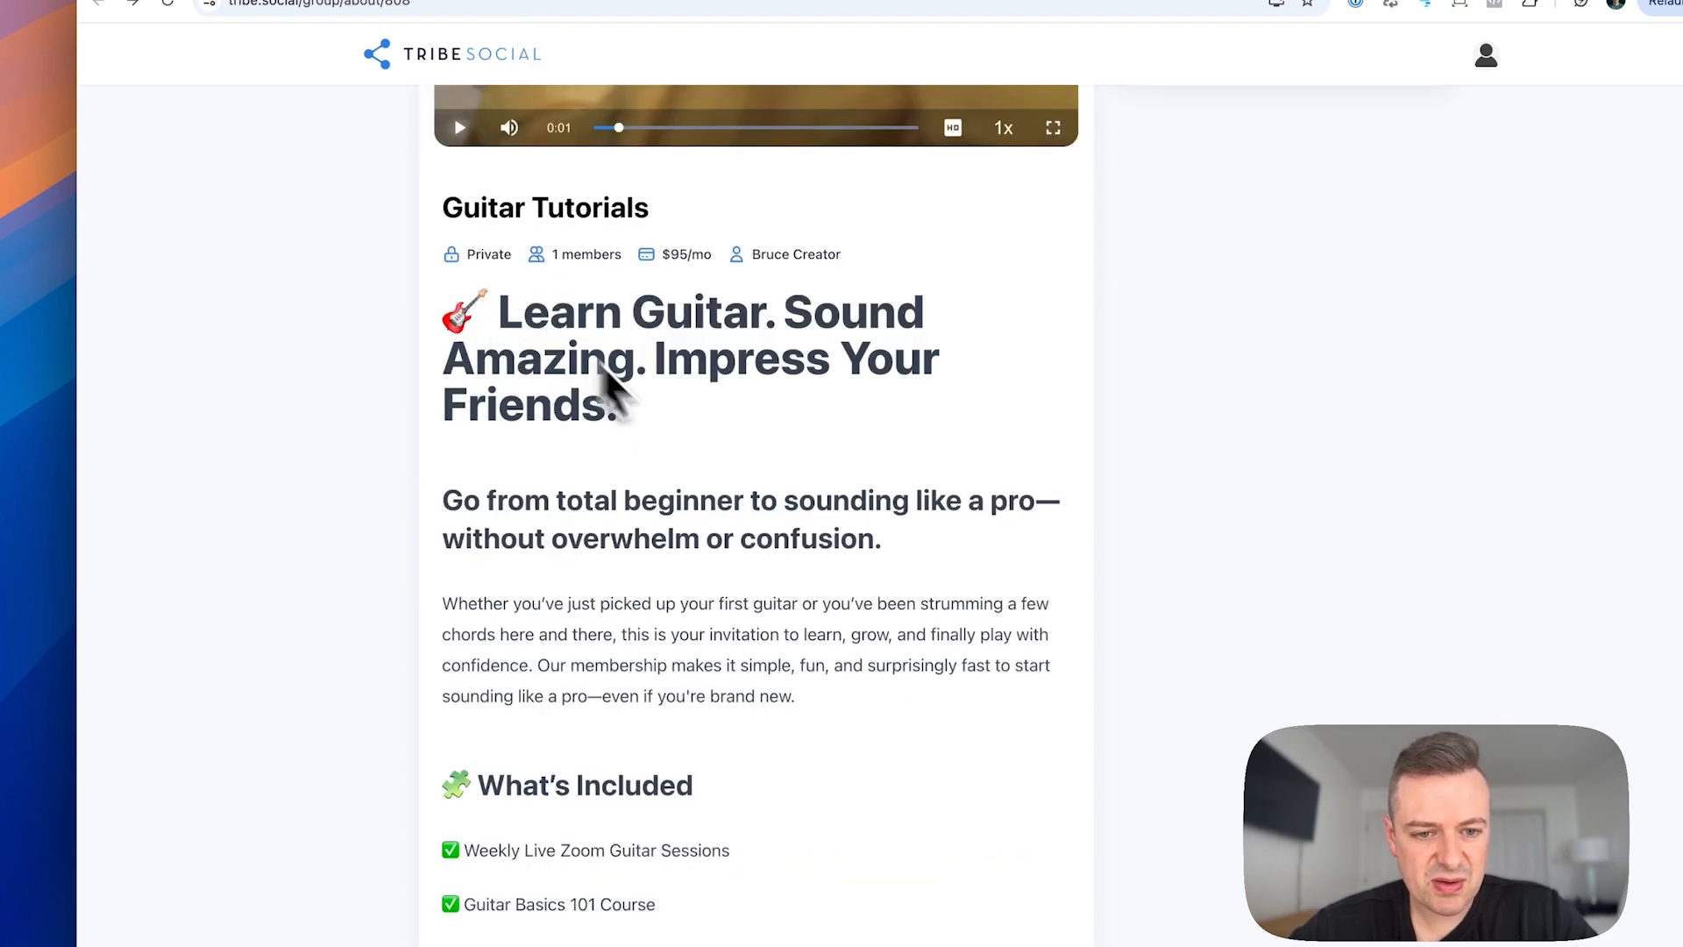
scroll(613, 378, down, 2)
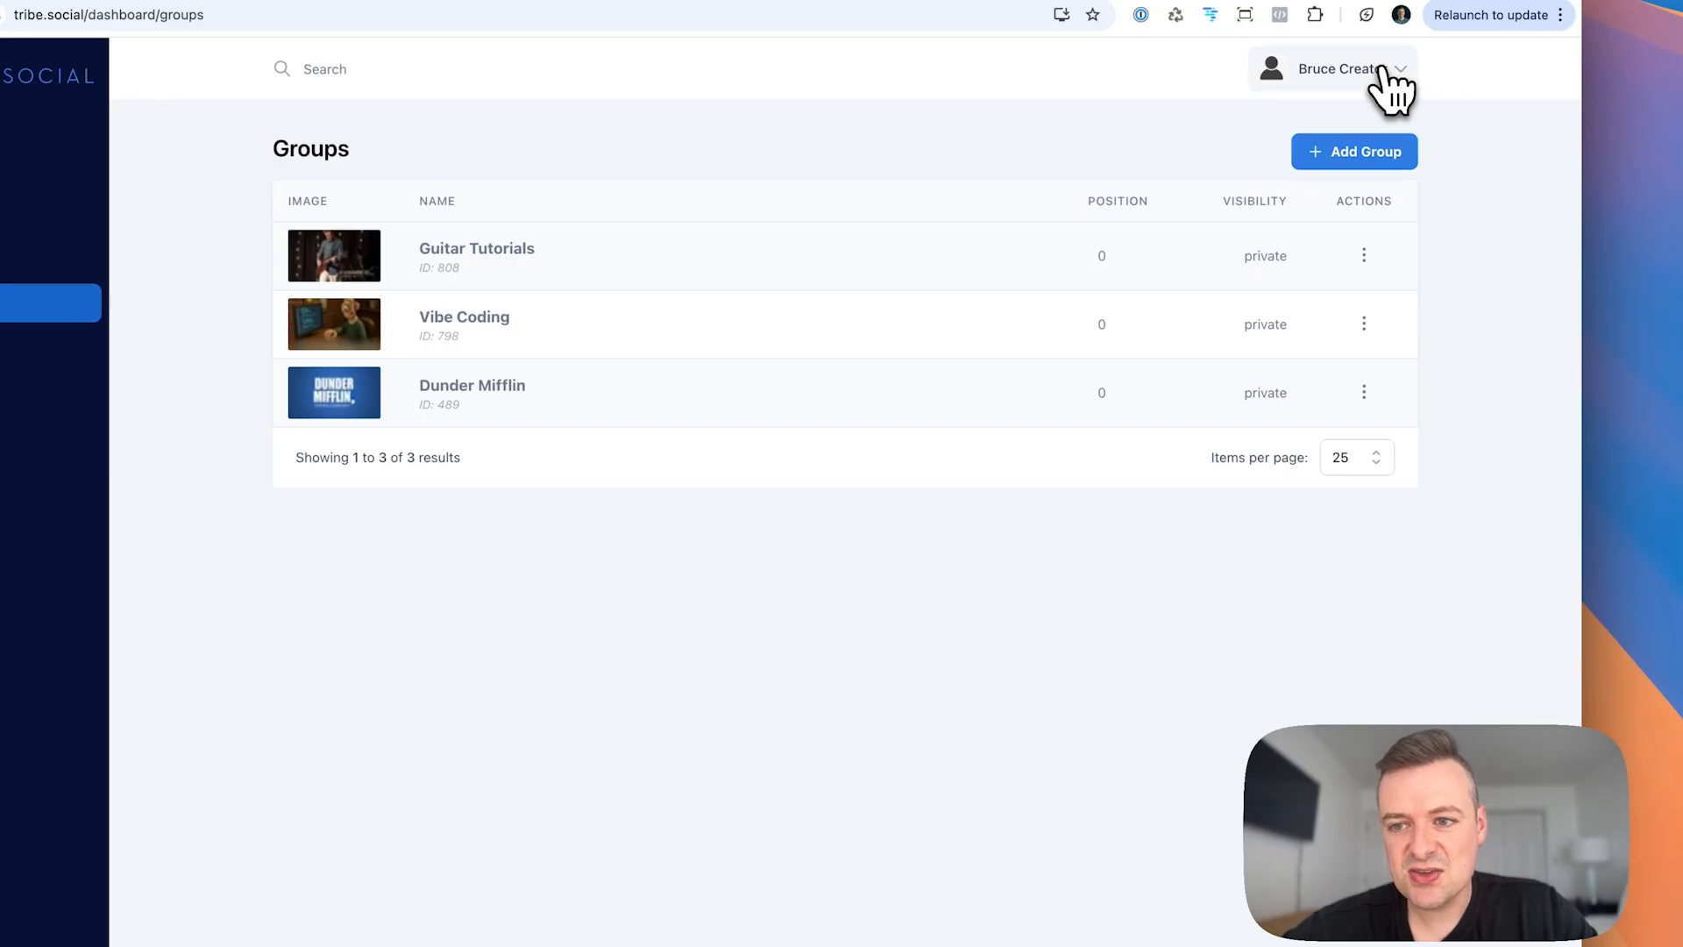
Step: Open the connected Stripe dashboard and view its home overview and product catalog
click(1377, 75)
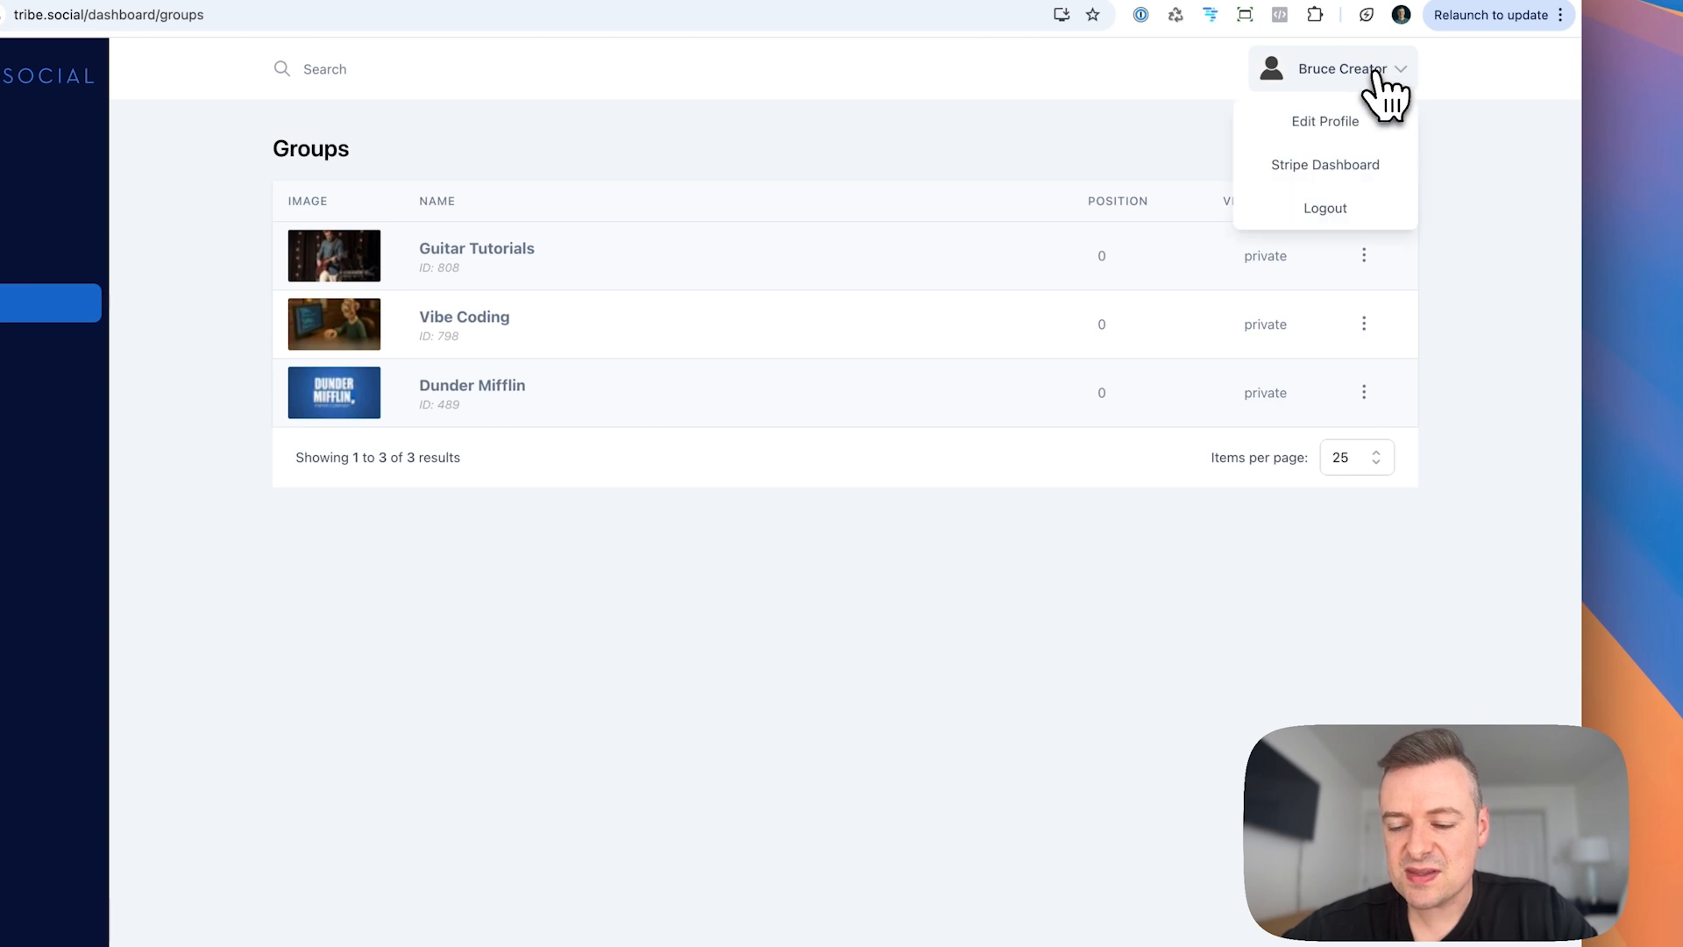
click(1352, 178)
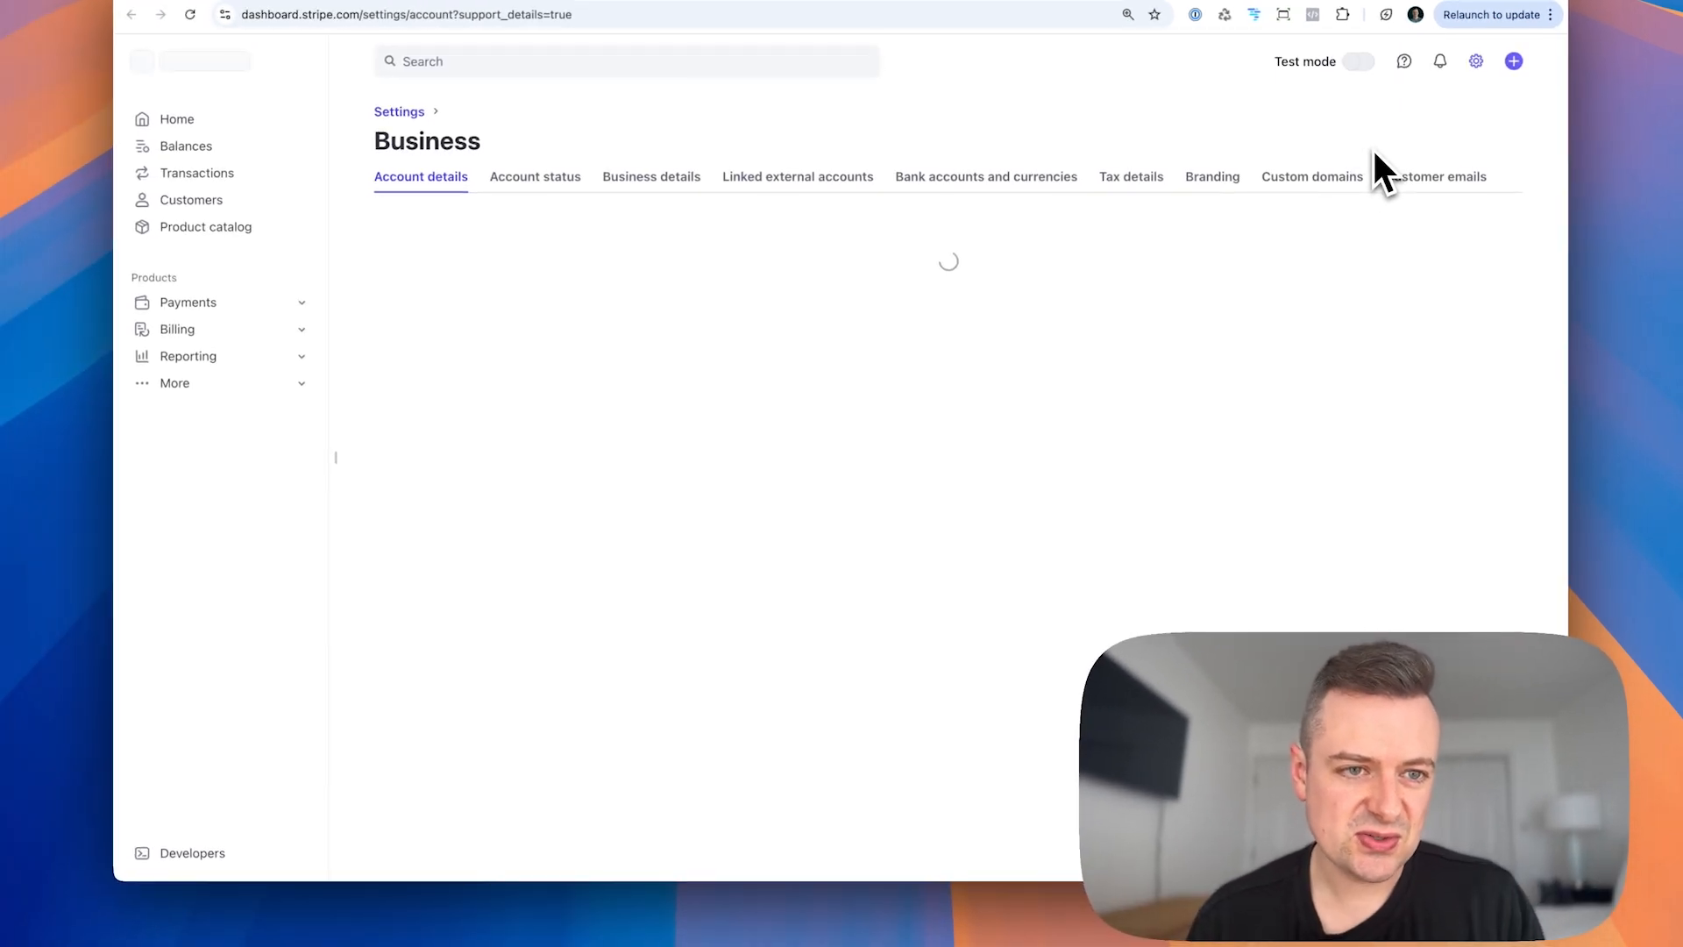
click(179, 120)
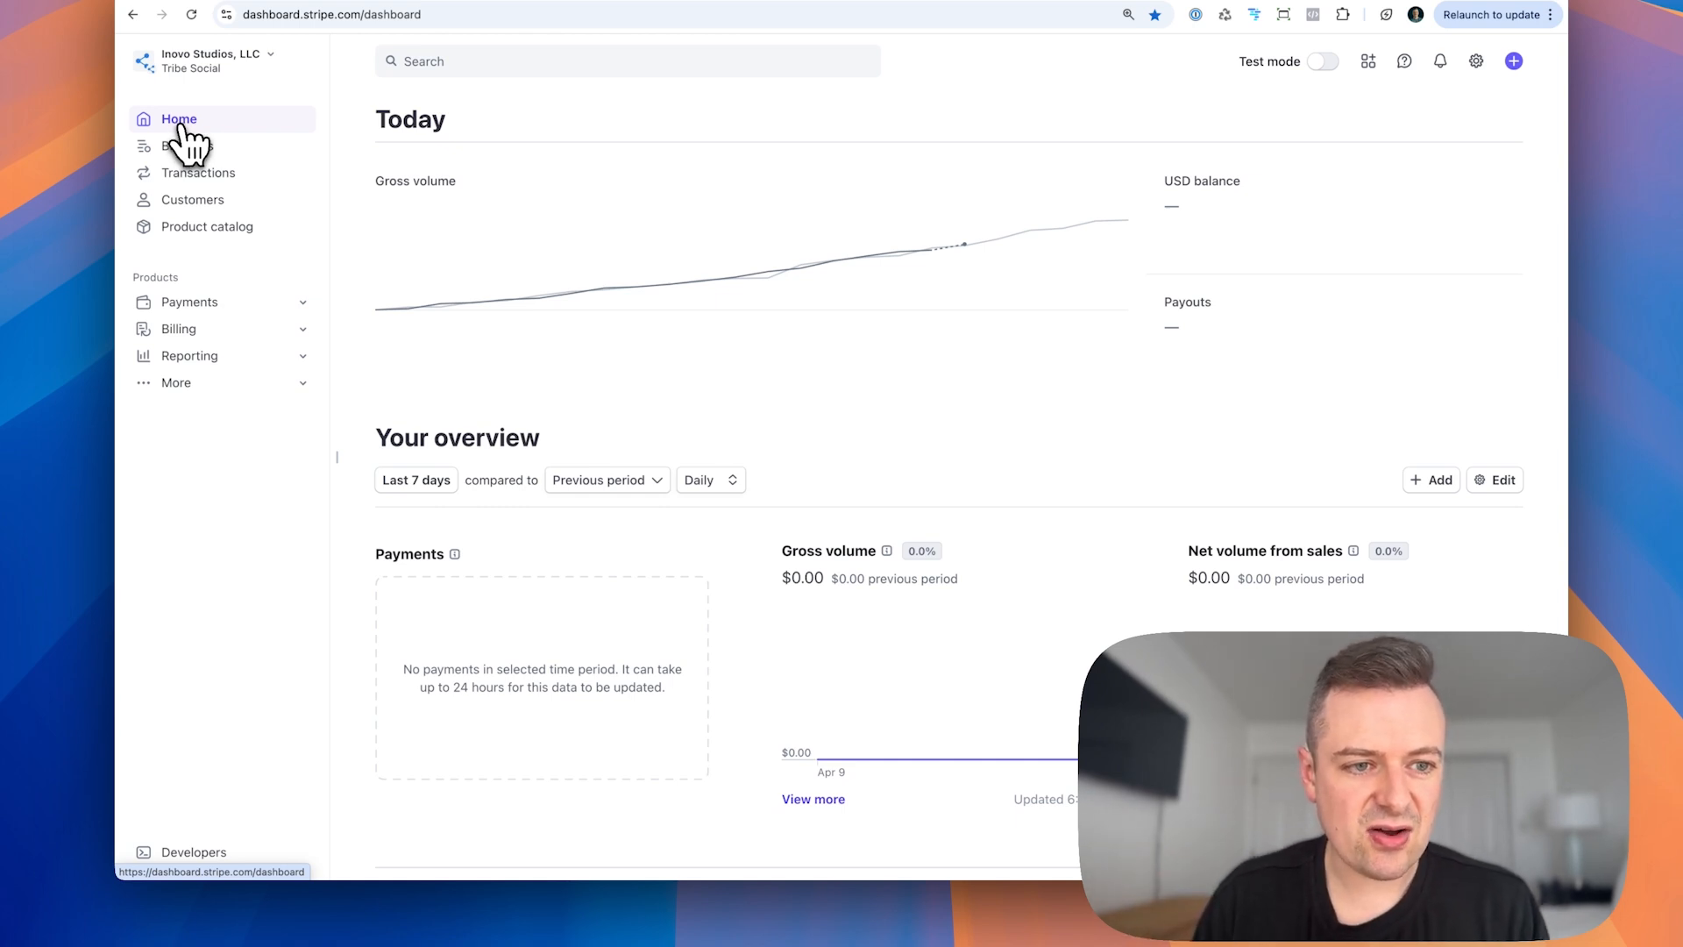
click(207, 229)
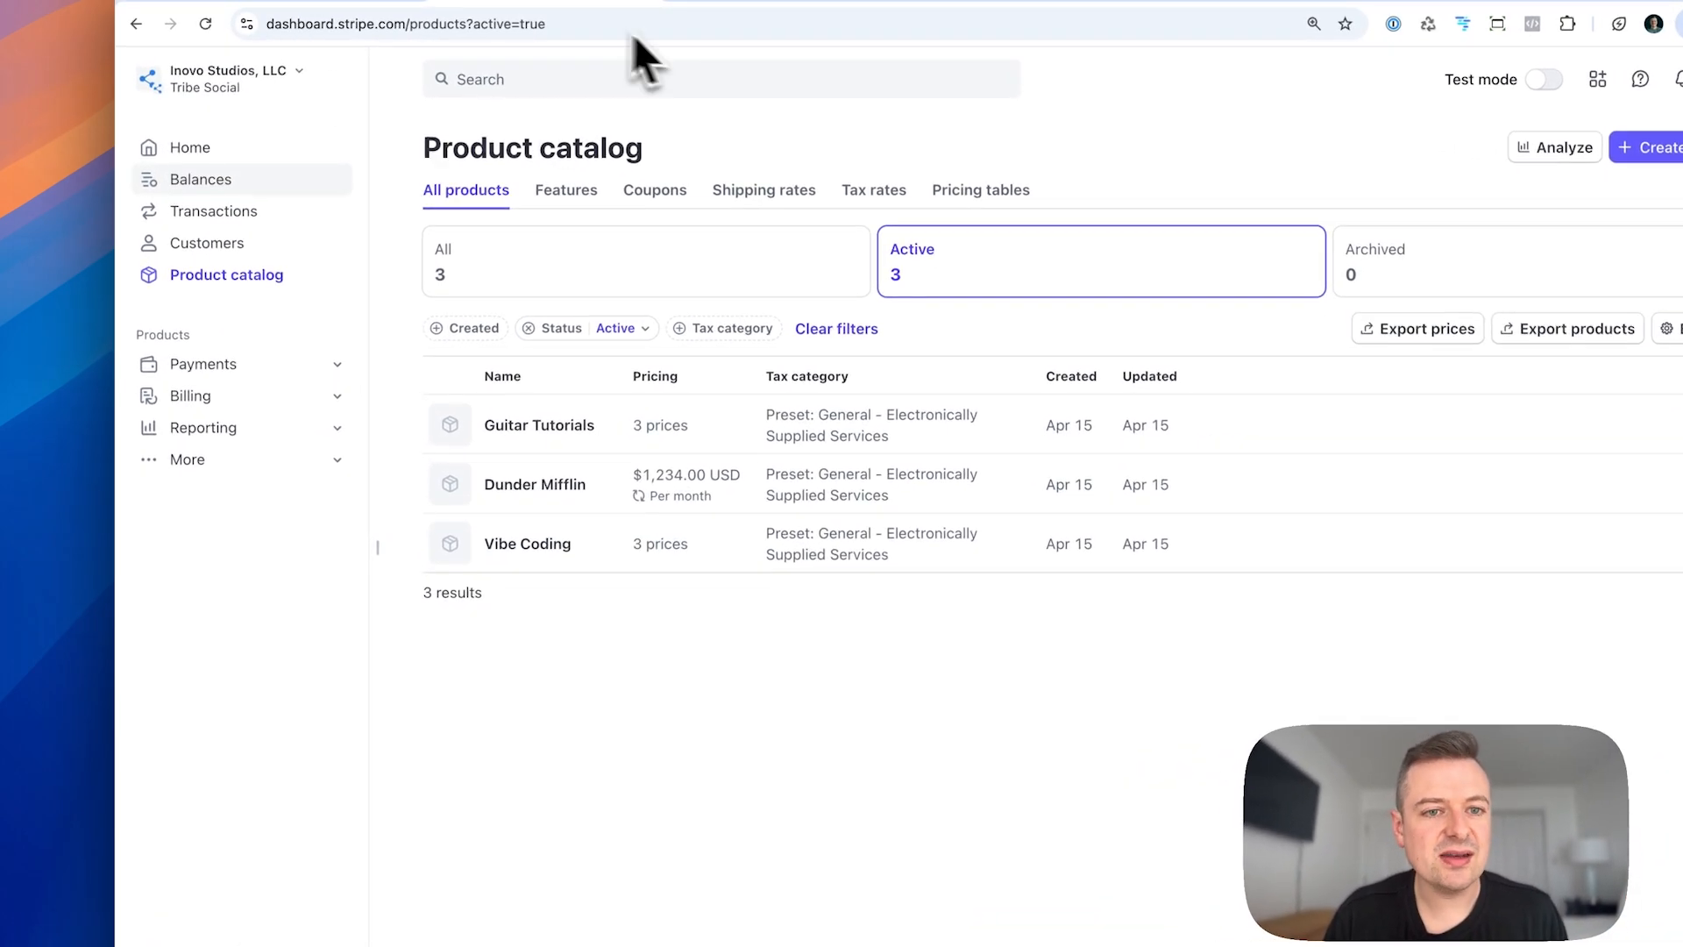
Step: Glance back at the Tribe Social groups list, return to Stripe and open its customers page
click(538, 1)
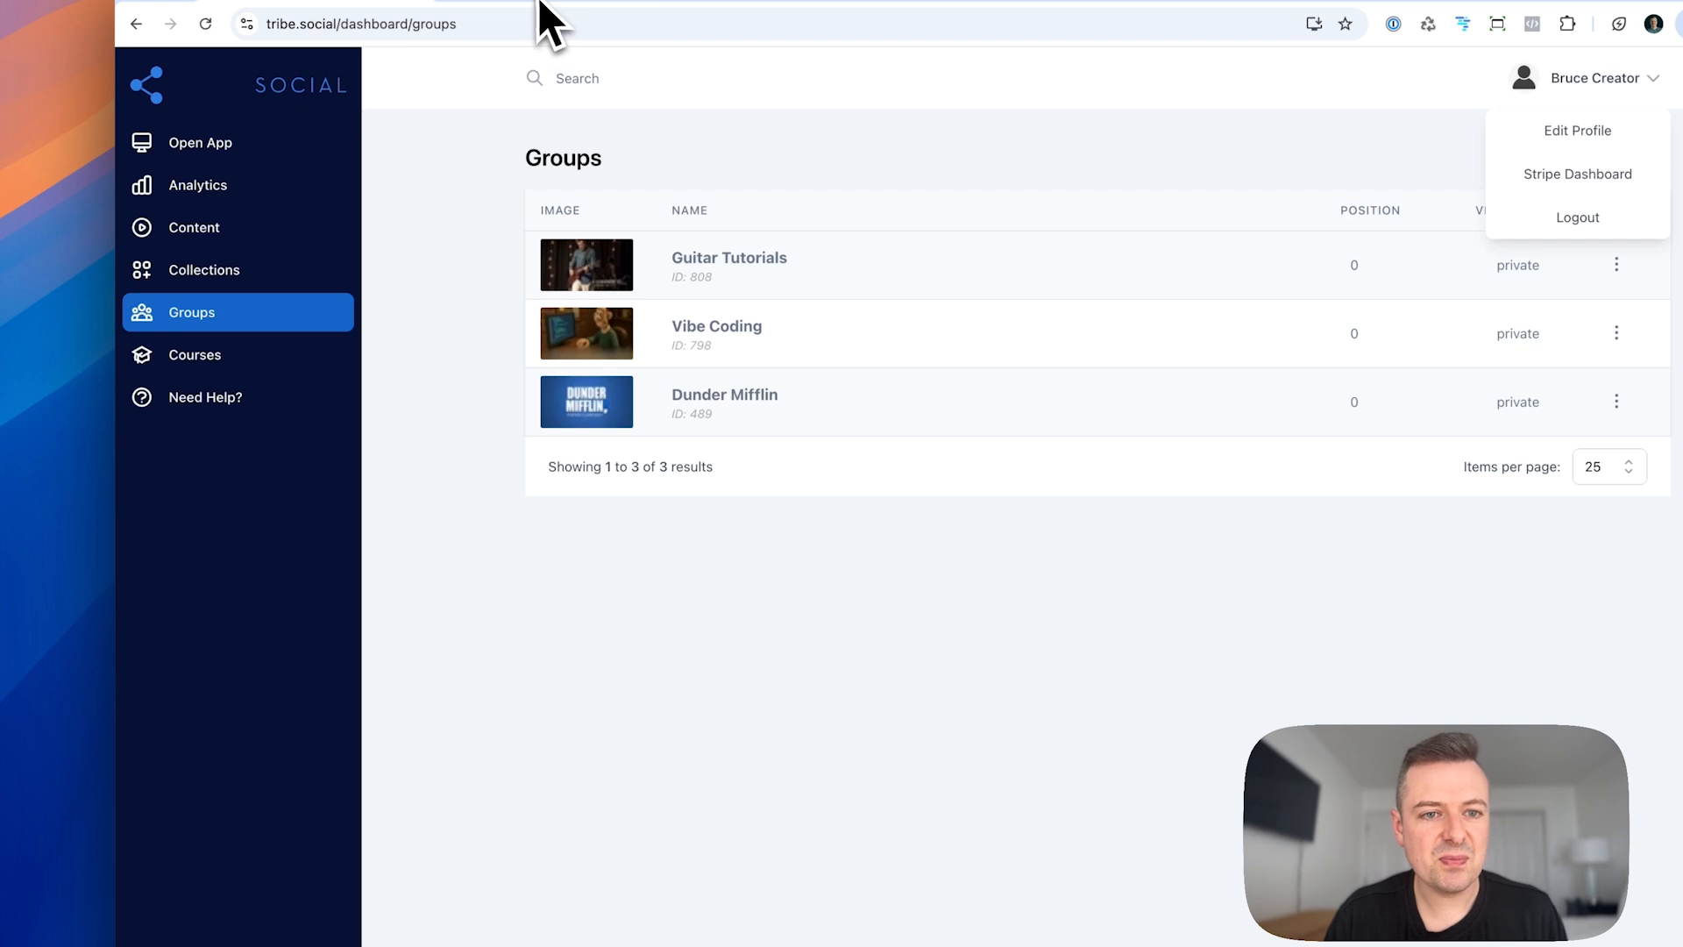
click(540, 1)
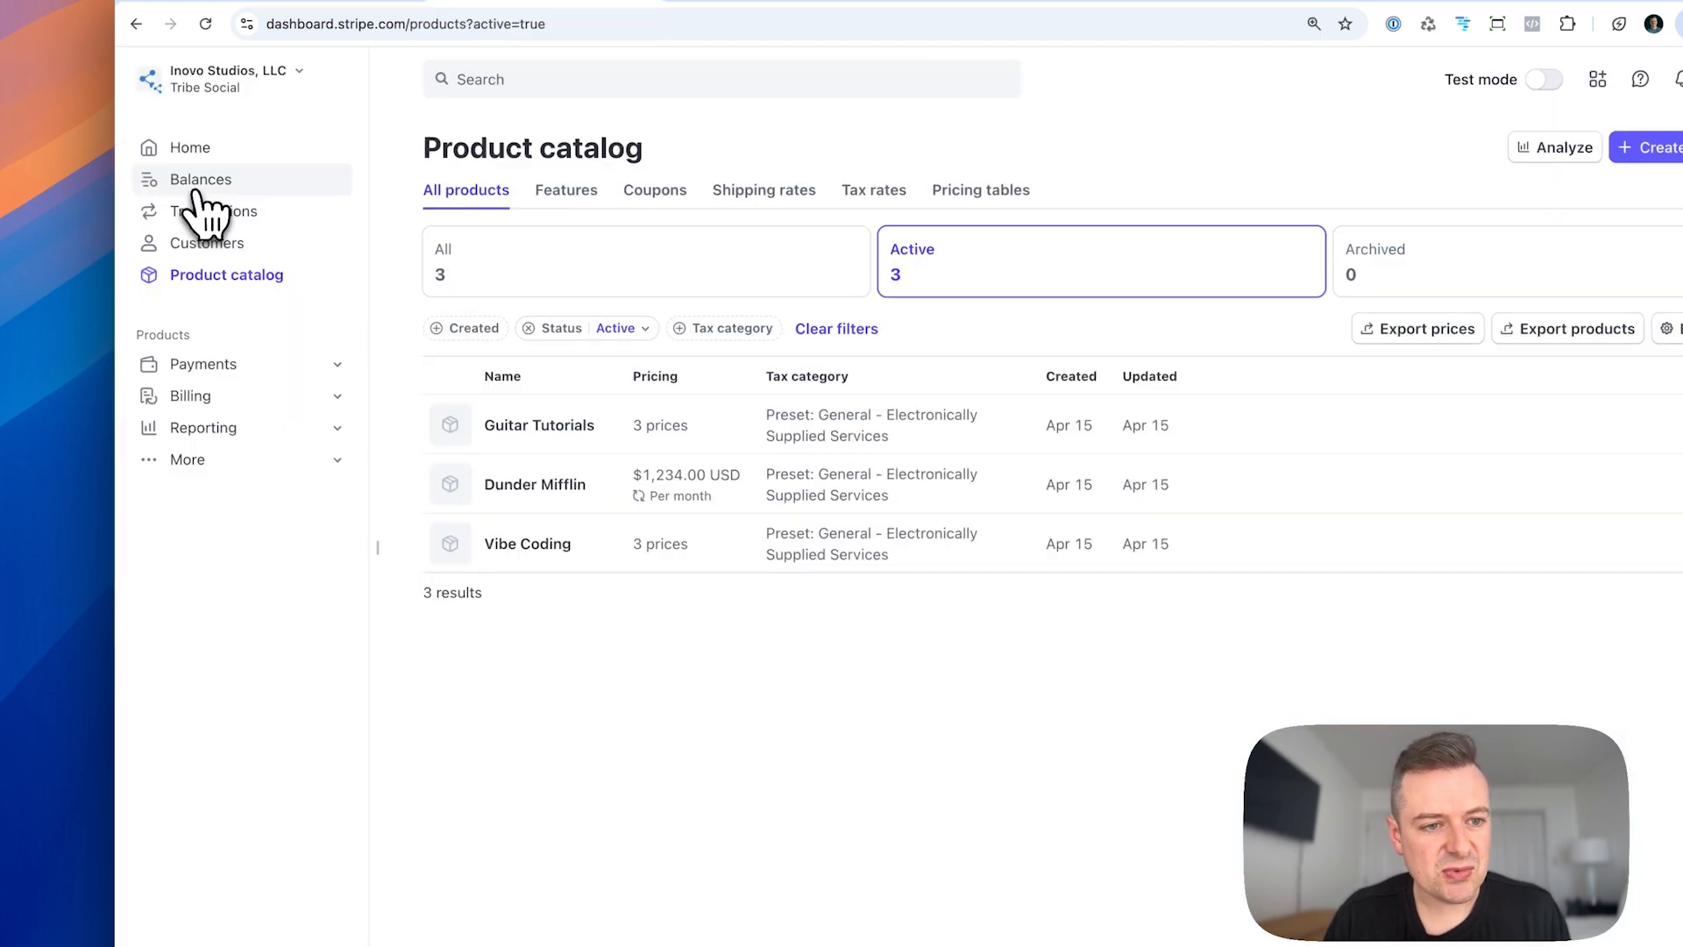
click(212, 243)
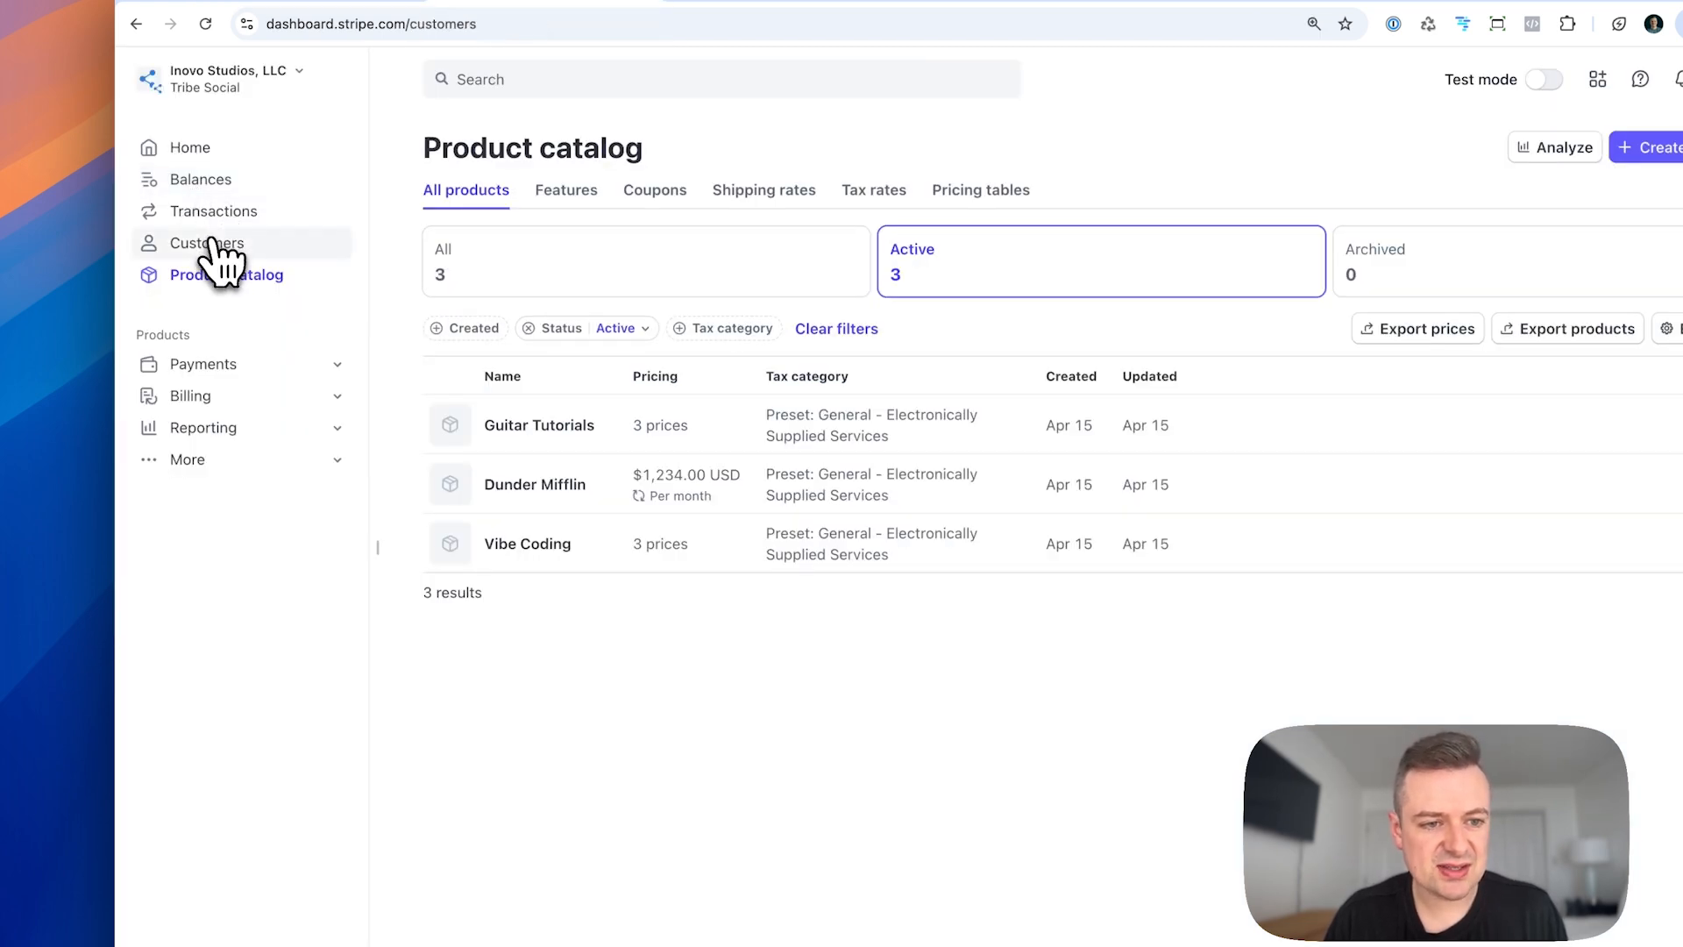